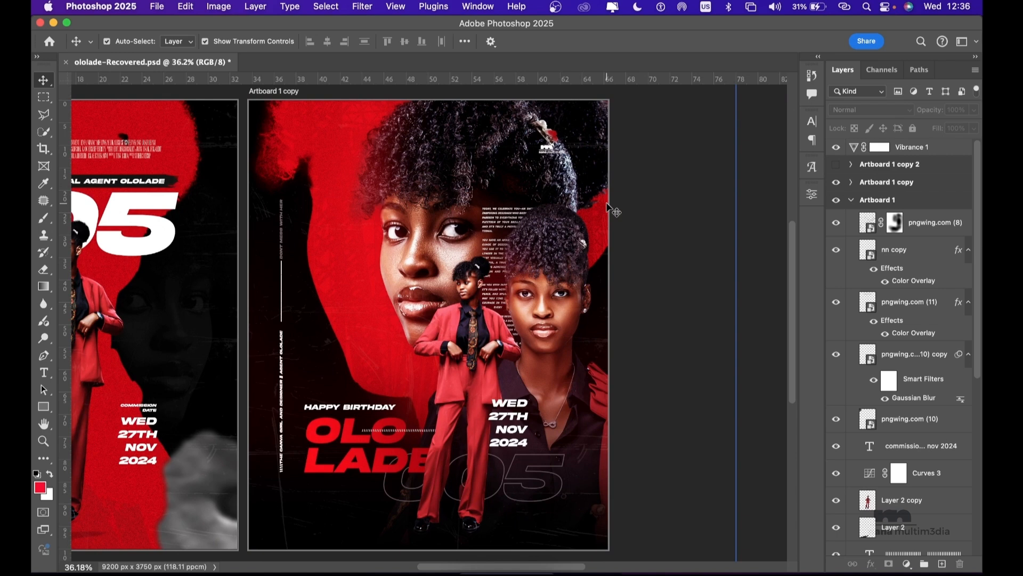
Step: Hide the Artboard 1 copy artboard, leaving the 005 poster on Artboard 1 in view
{"action": "scroll", "coordinate": [608, 208], "scroll_direction": "left", "scroll_amount": 10}
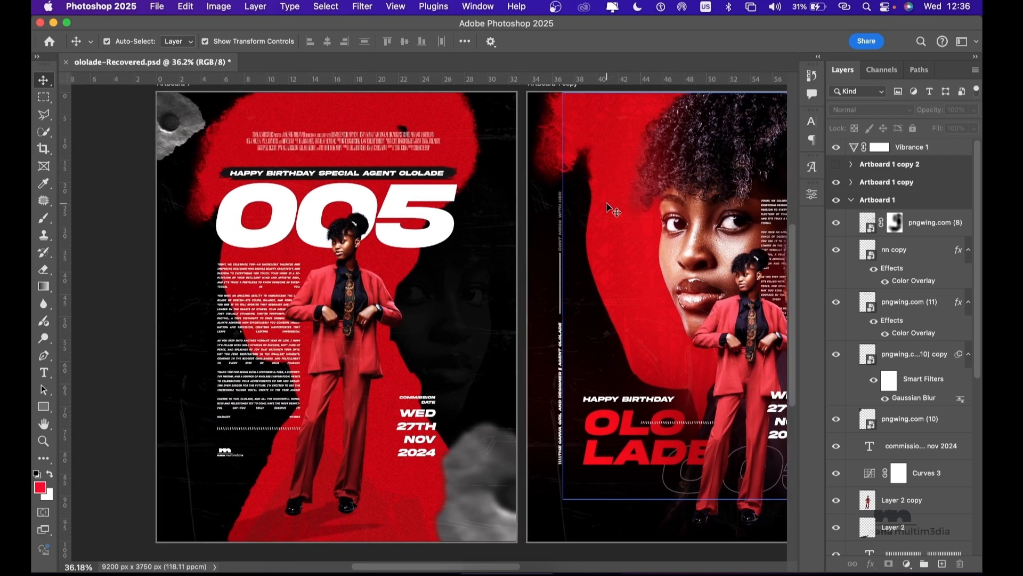
{"action": "left_click", "coordinate": [836, 182]}
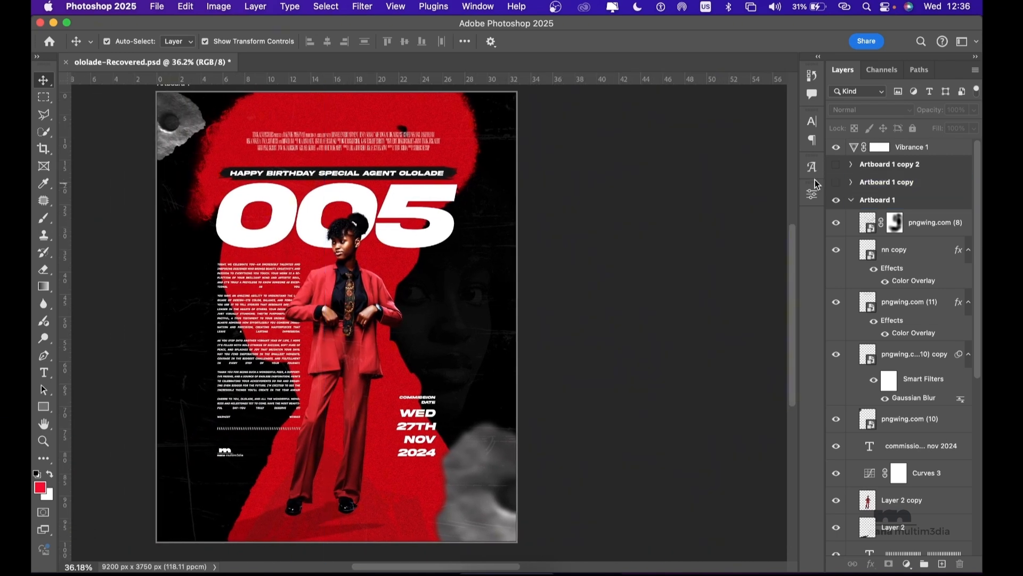
{"action": "scroll", "coordinate": [441, 187], "scroll_direction": "left", "scroll_amount": 3}
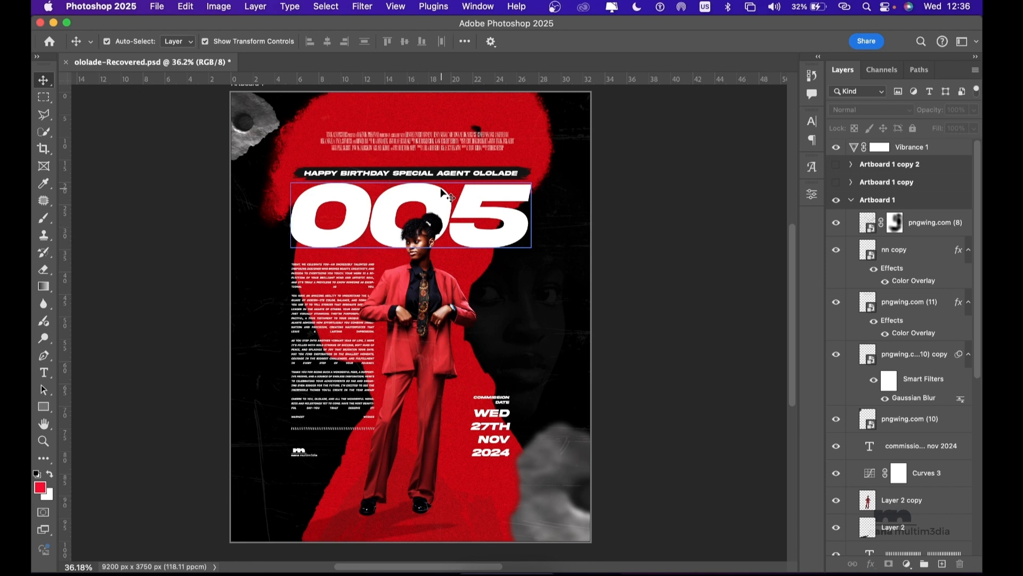
Step: Examine the upper part of the 005 poster up close, including the rock texture in its corner
{"action": "scroll", "coordinate": [440, 190], "scroll_direction": "up", "scroll_amount": 3}
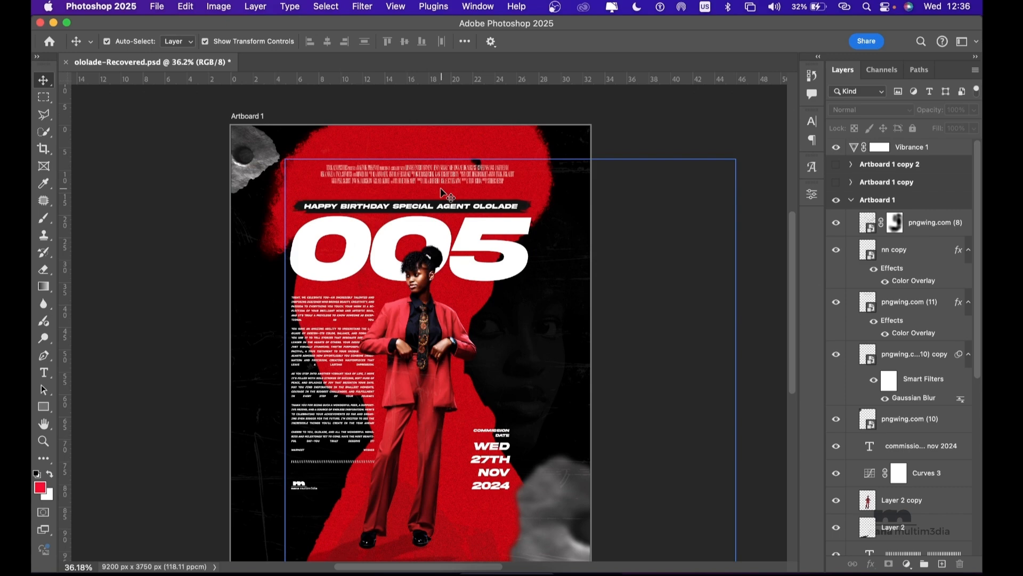
{"action": "scroll", "coordinate": [442, 193], "scroll_direction": "up", "scroll_amount": 5}
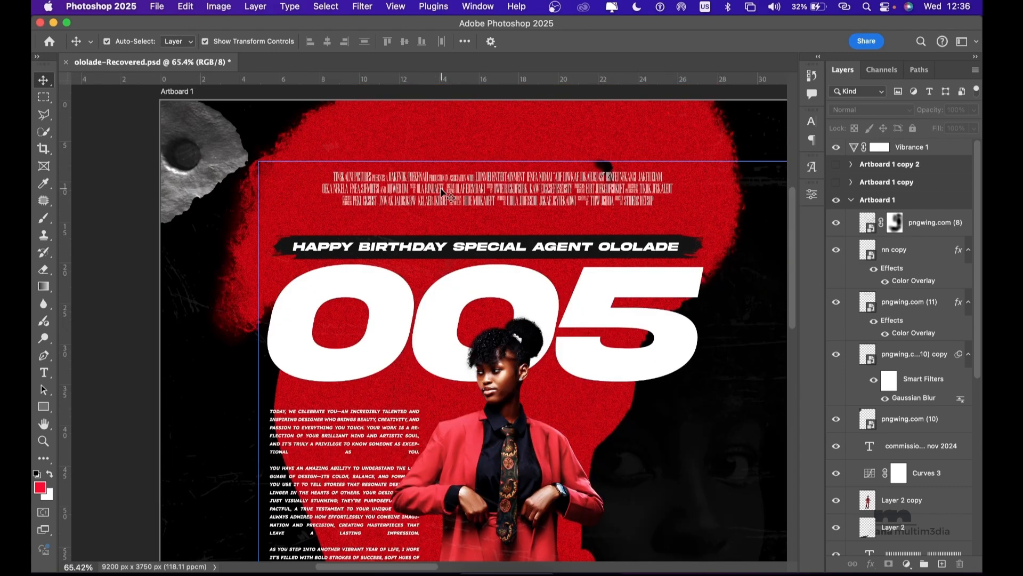
{"action": "scroll", "coordinate": [441, 192], "scroll_direction": "right", "scroll_amount": 4}
{"action": "scroll", "coordinate": [442, 192], "scroll_direction": "up", "scroll_amount": 2}
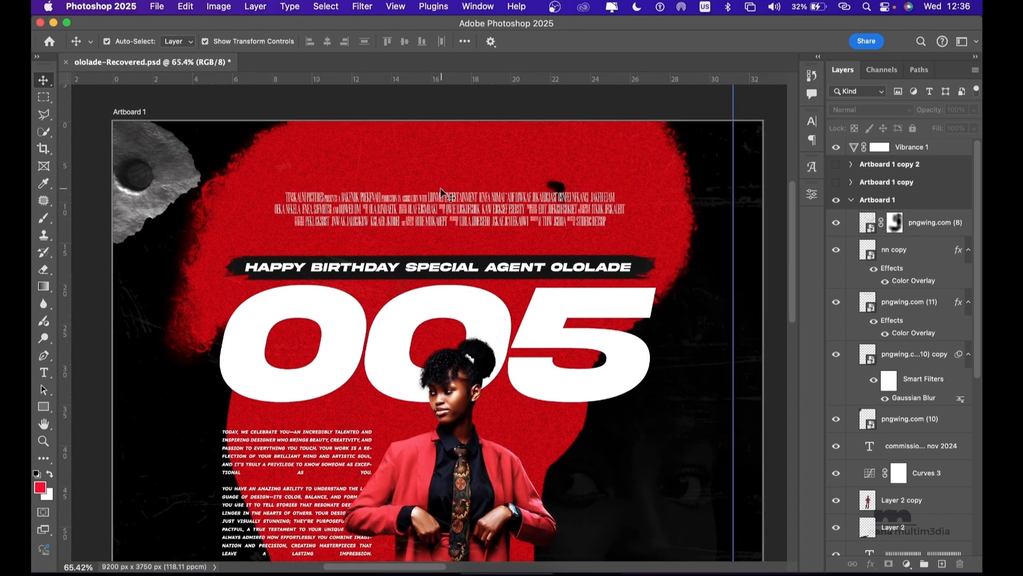
{"action": "left_click", "coordinate": [170, 173]}
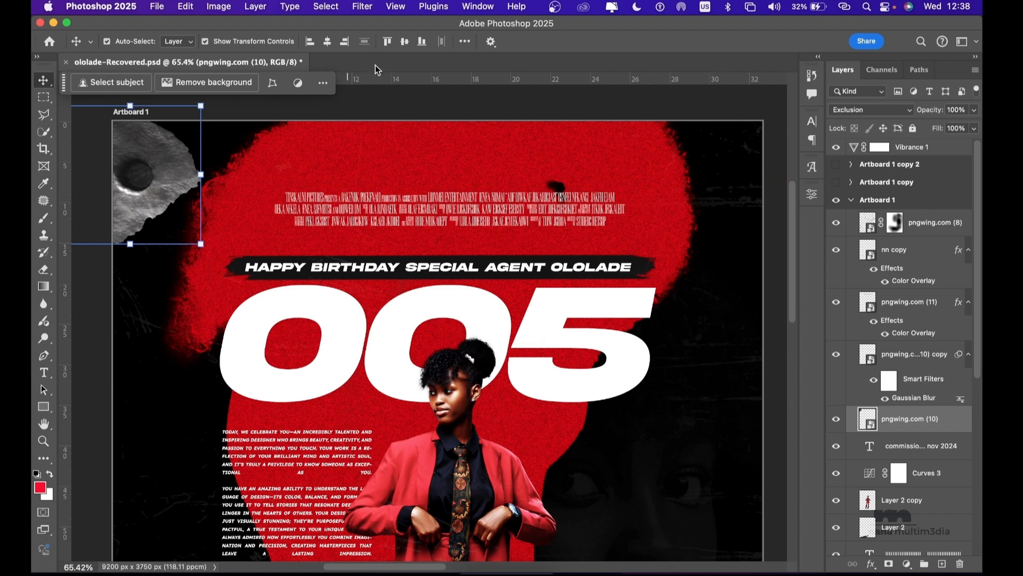
{"action": "left_click", "coordinate": [434, 102]}
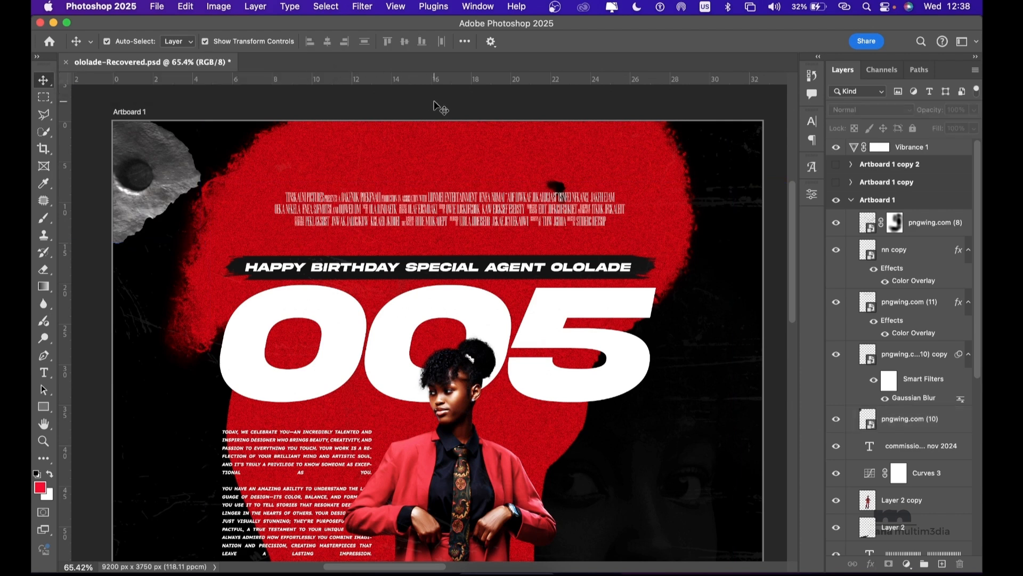
Step: Examine the grain texture of the red silhouette layer, Layer 3 copy 2, and how it frames the standing figure
{"action": "left_click", "coordinate": [478, 145]}
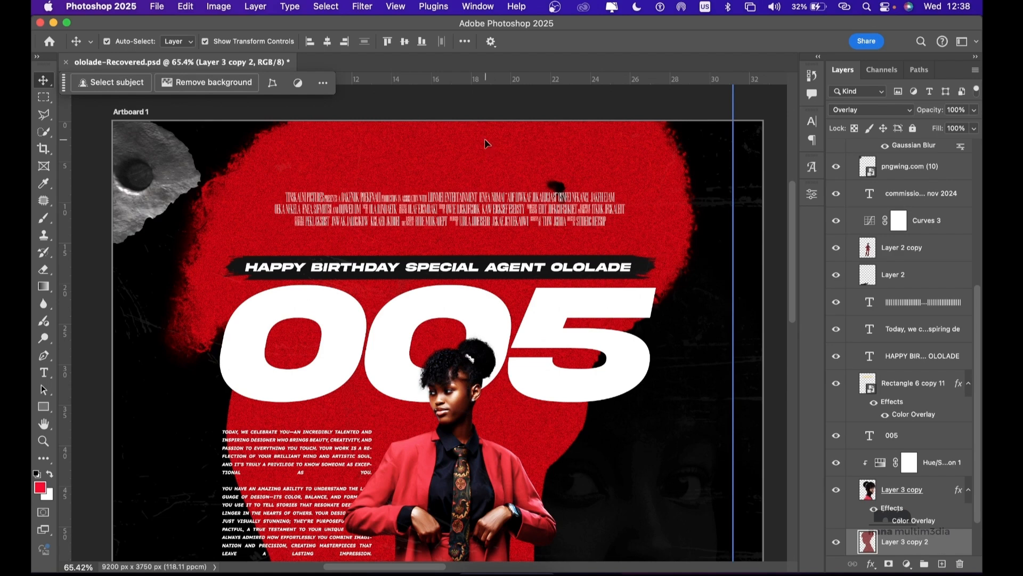
{"action": "scroll", "coordinate": [484, 143], "scroll_direction": "down", "scroll_amount": 5}
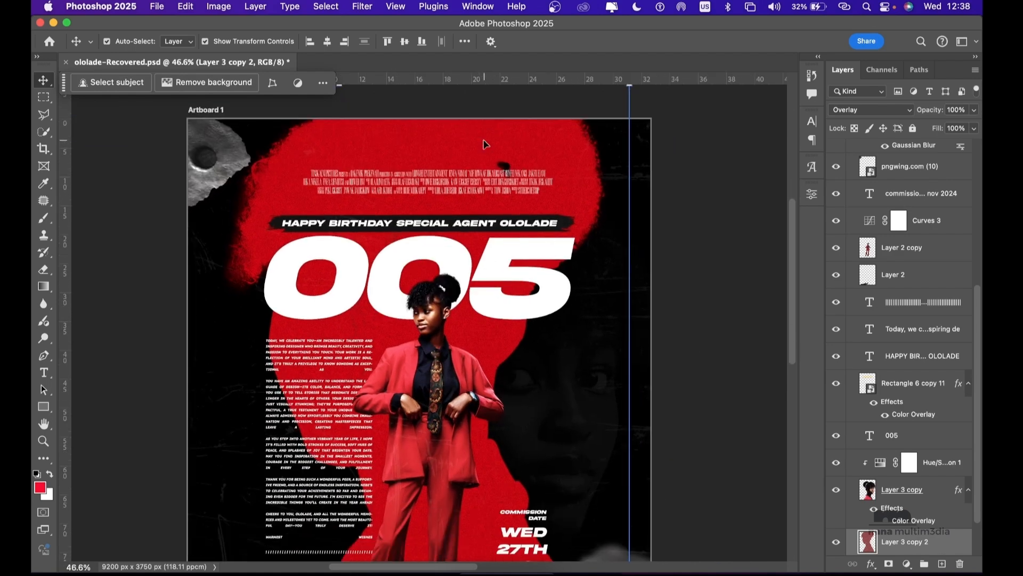
{"action": "left_click", "coordinate": [432, 376]}
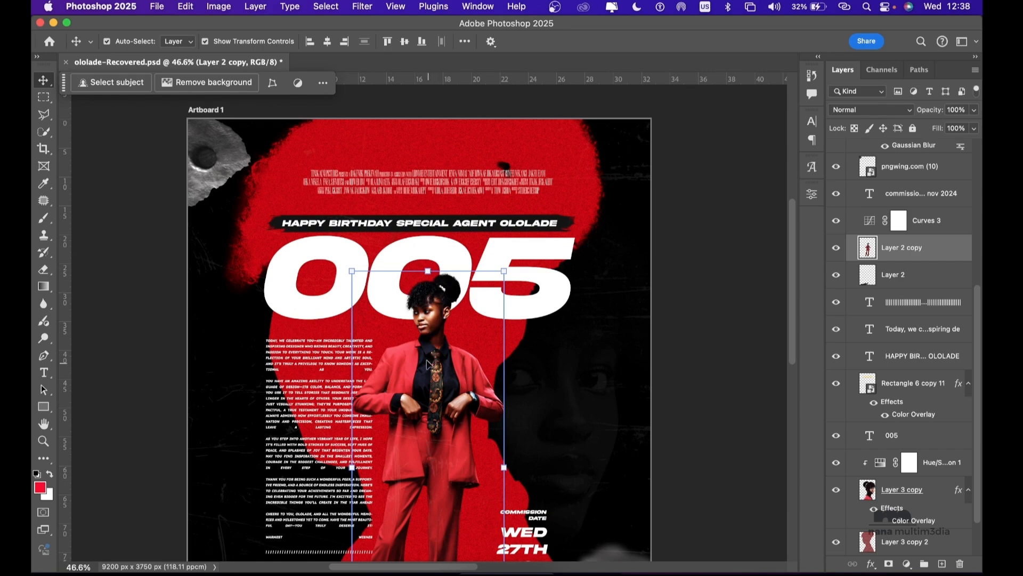
{"action": "left_click", "coordinate": [447, 133]}
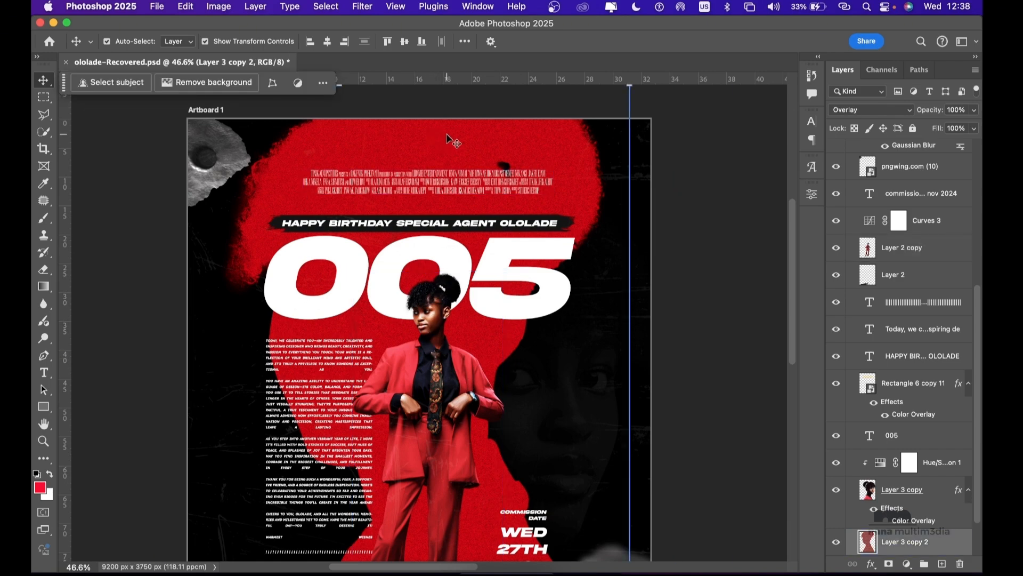
{"action": "scroll", "coordinate": [446, 133], "scroll_direction": "up", "scroll_amount": 5}
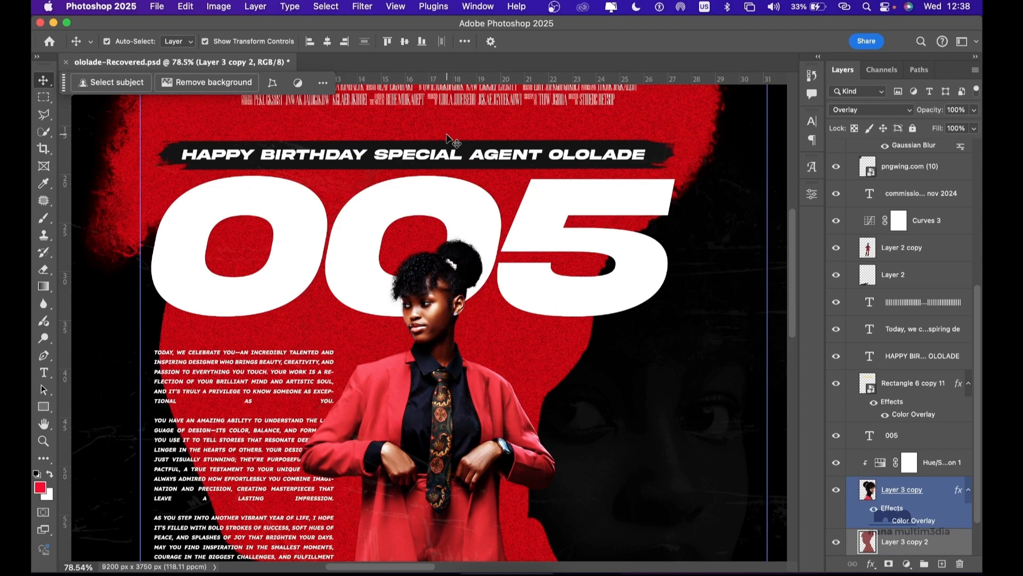
{"action": "scroll", "coordinate": [450, 143], "scroll_direction": "up", "scroll_amount": 5}
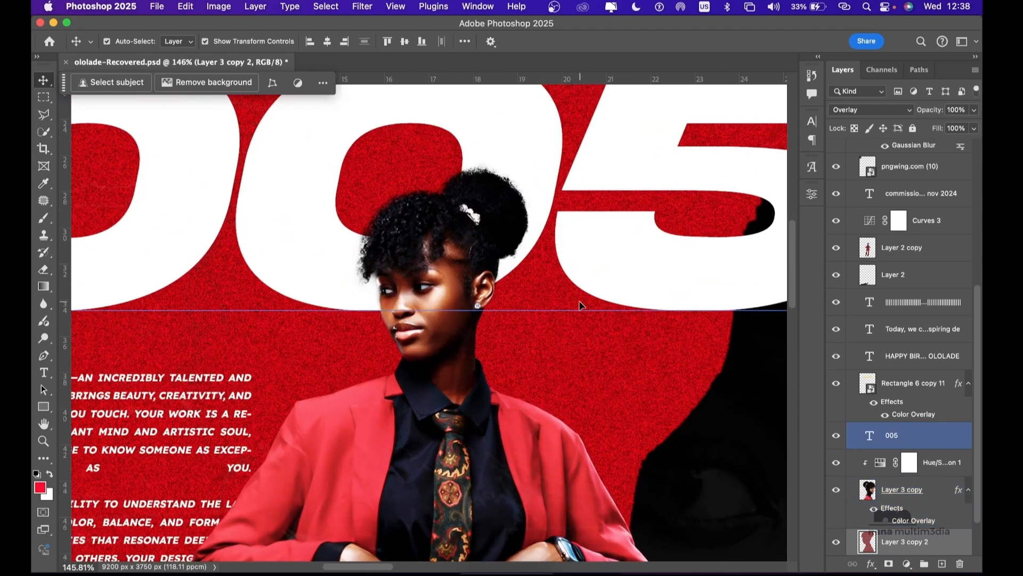
{"action": "scroll", "coordinate": [533, 266], "scroll_direction": "up", "scroll_amount": 10}
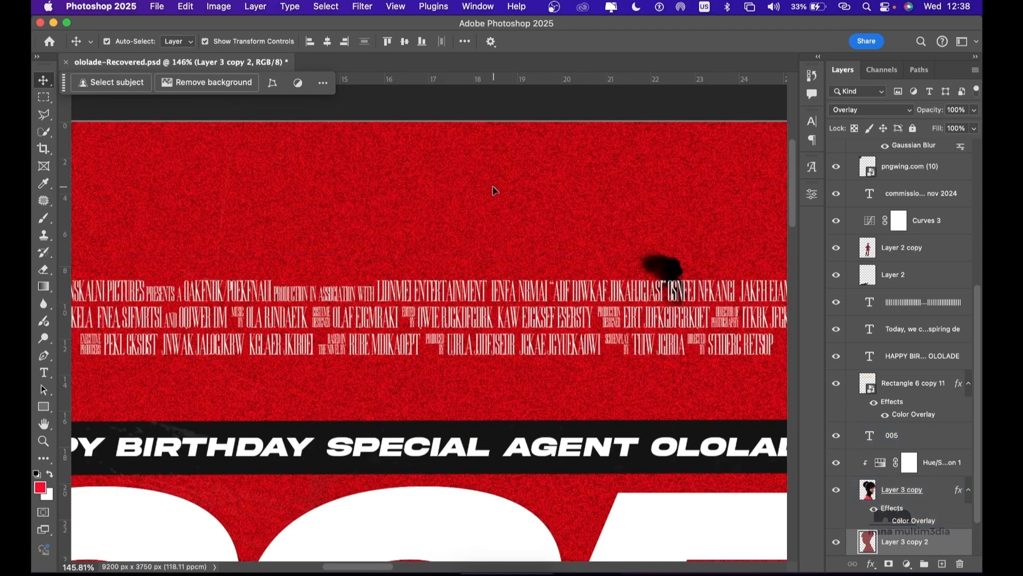
{"action": "scroll", "coordinate": [492, 186], "scroll_direction": "down", "scroll_amount": 8}
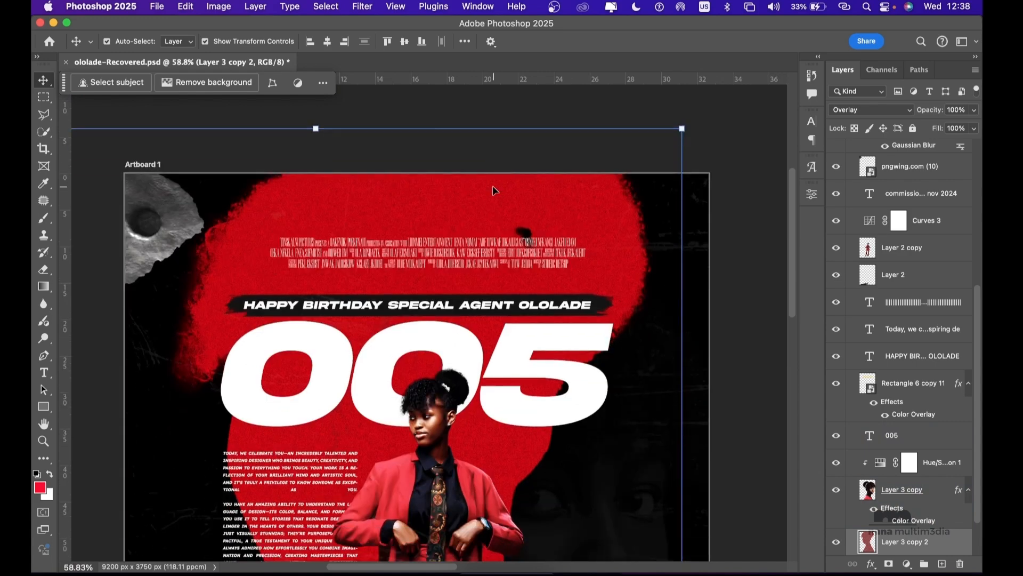
{"action": "scroll", "coordinate": [493, 186], "scroll_direction": "down", "scroll_amount": 2}
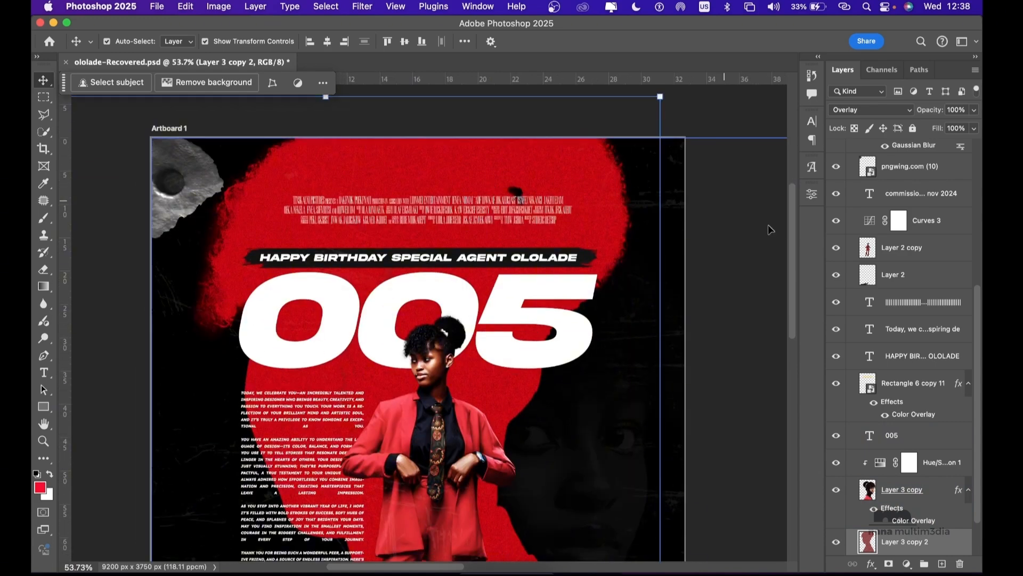
{"action": "scroll", "coordinate": [906, 373], "scroll_direction": "down", "scroll_amount": 2}
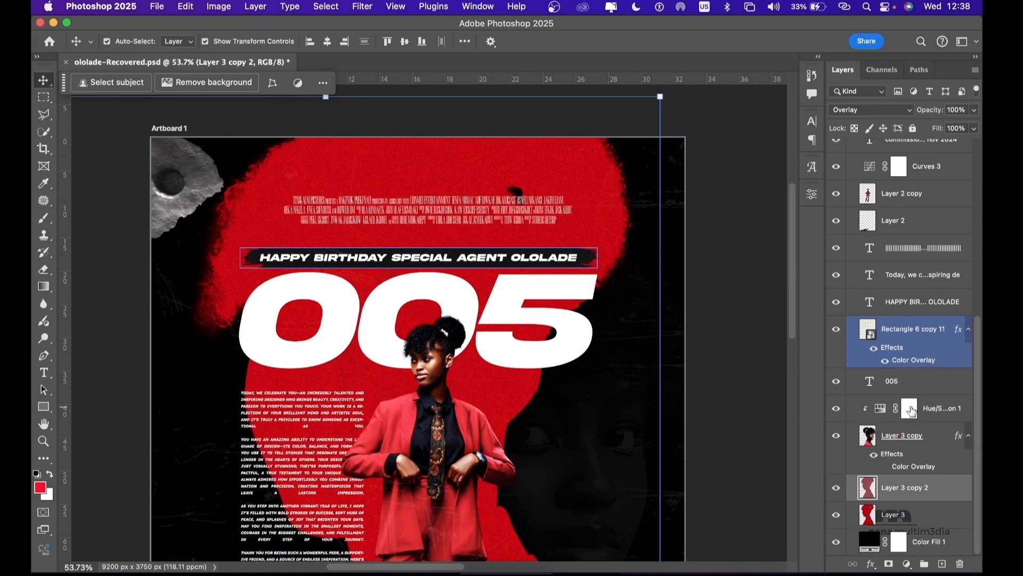
Step: Hide Layer 3 copy 2 and duplicate the red silhouette on Layer 3
{"action": "left_click", "coordinate": [836, 489]}
{"action": "left_click", "coordinate": [900, 514]}
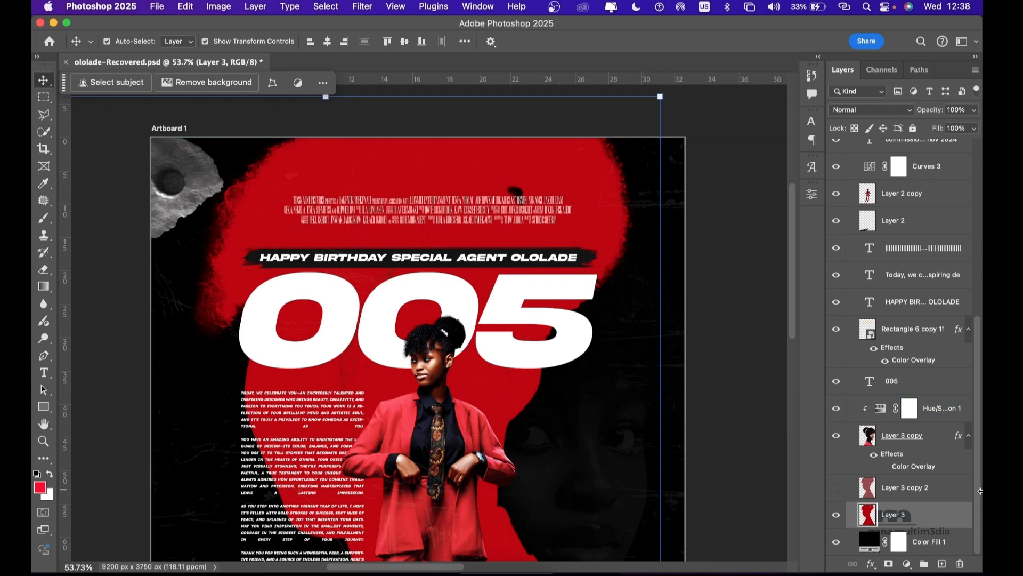
{"action": "key", "text": "super"}
{"action": "key", "text": "super+j"}
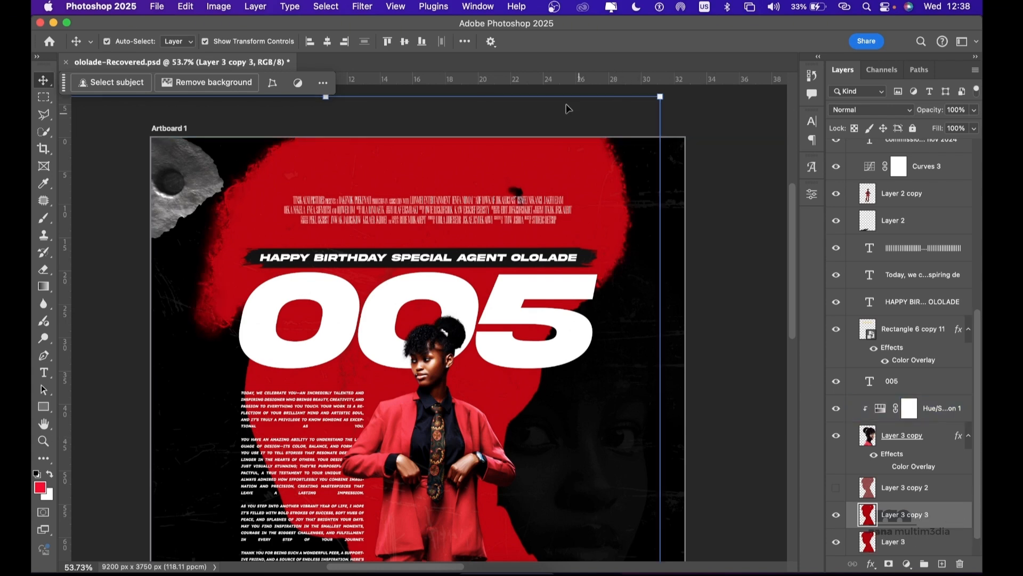
Step: Apply the Add Noise filter with Gaussian distribution to the duplicated red silhouette, adjusting the noise amount
{"action": "left_click", "coordinate": [362, 7]}
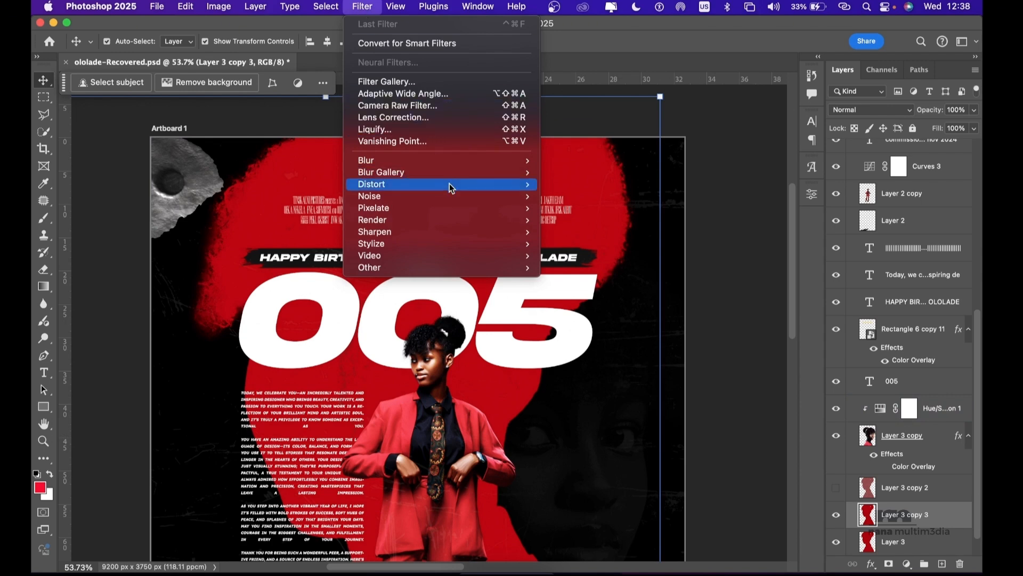
{"action": "mouse_move", "coordinate": [446, 191]}
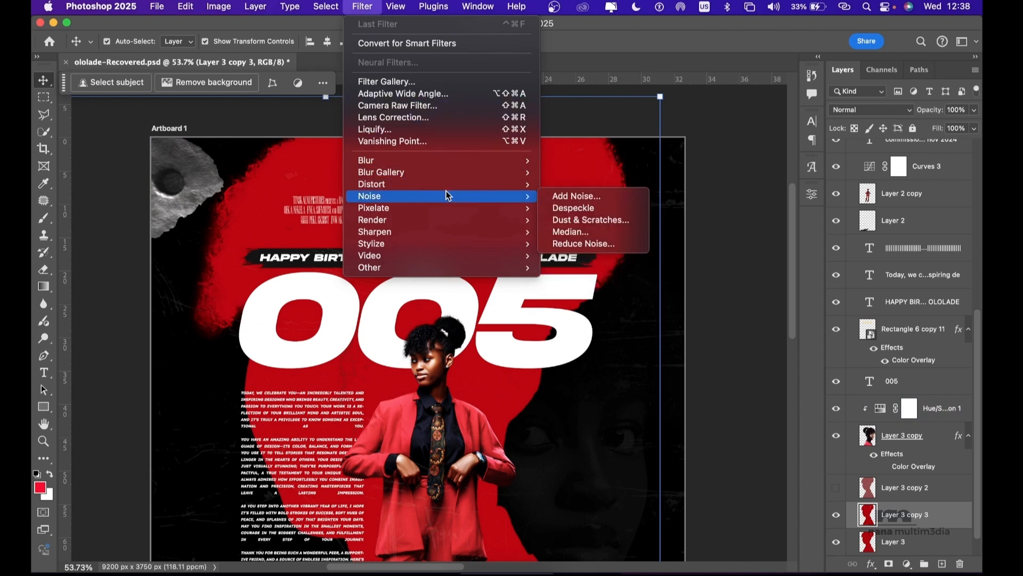
{"action": "left_click", "coordinate": [591, 198]}
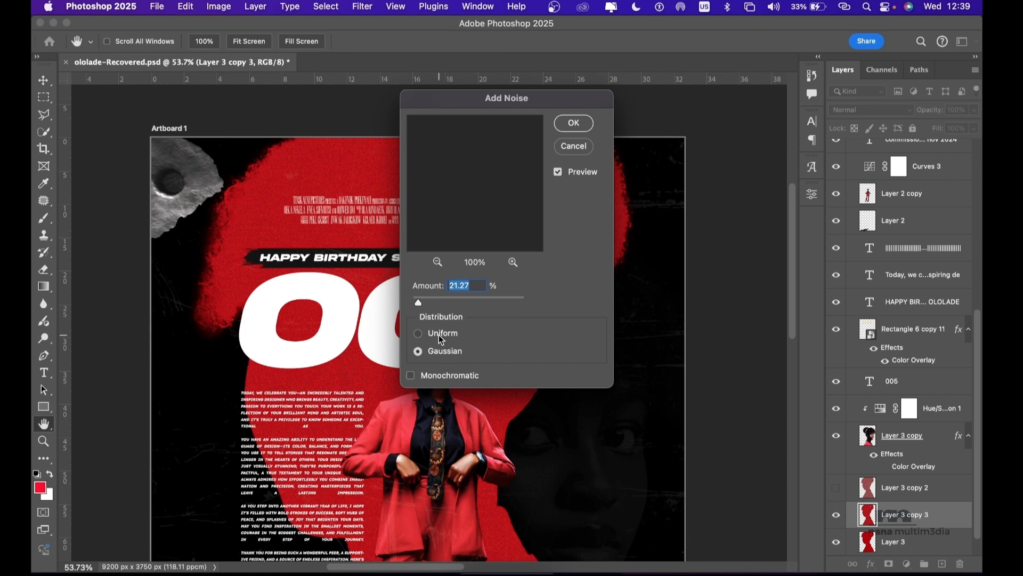
{"action": "left_click_drag", "start_coordinate": [417, 299], "coordinate": [421, 302]}
{"action": "left_click", "coordinate": [579, 126]}
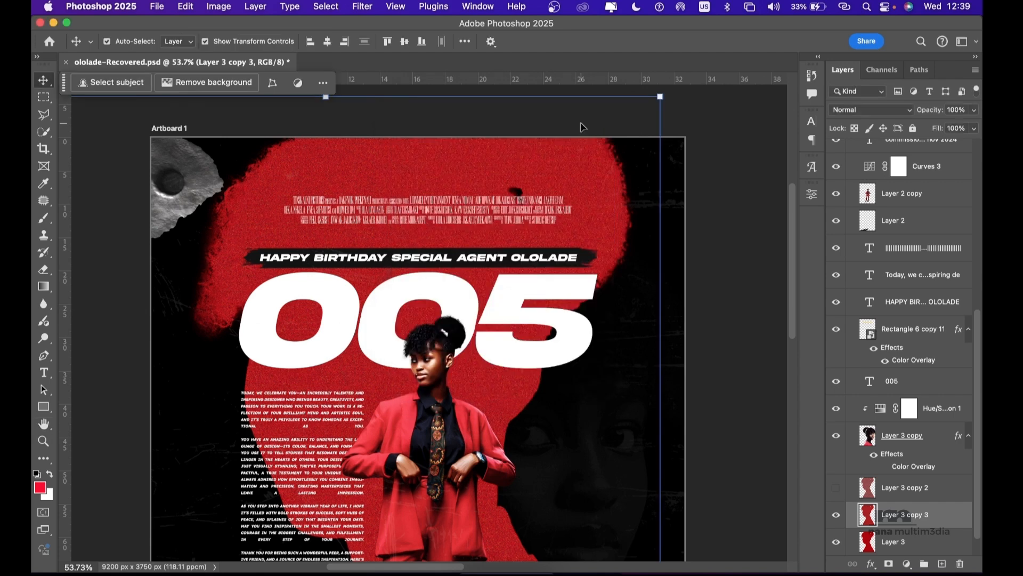
Step: Set the noisy duplicate's blend mode to Overlay and check the grain up close
{"action": "left_click", "coordinate": [873, 109]}
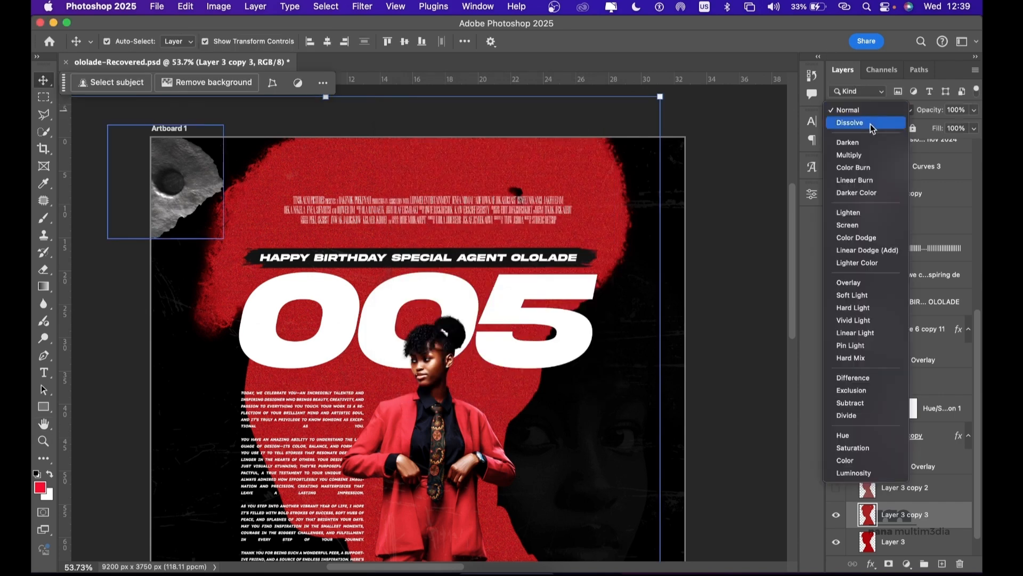
{"action": "left_click", "coordinate": [861, 283]}
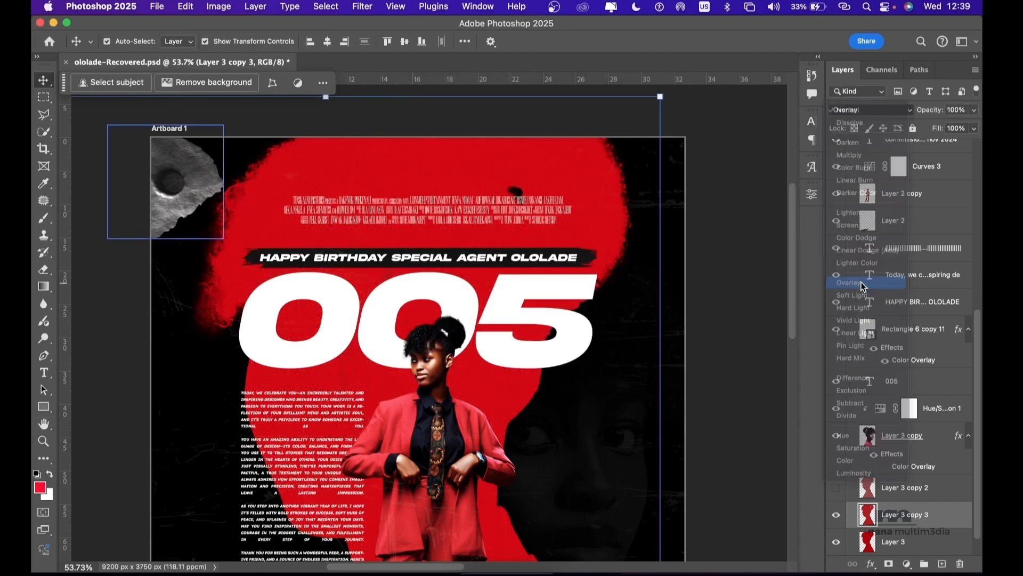
{"action": "key", "text": "super+plus"}
{"action": "scroll", "coordinate": [511, 206], "scroll_direction": "up", "scroll_amount": 5}
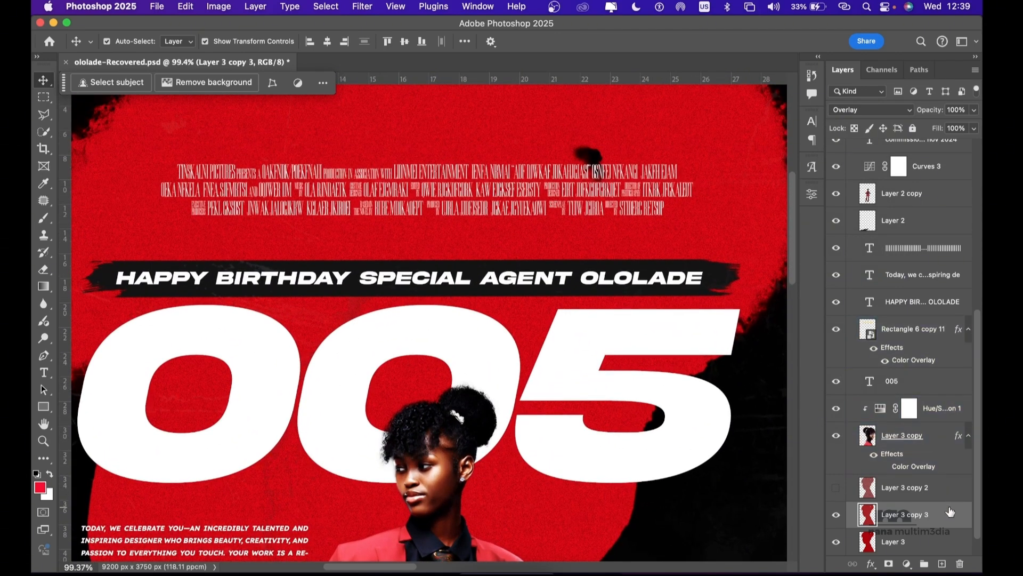
Step: Delete the noisy duplicate layer and make Layer 3 copy 2 visible again
{"action": "key", "text": "Delete"}
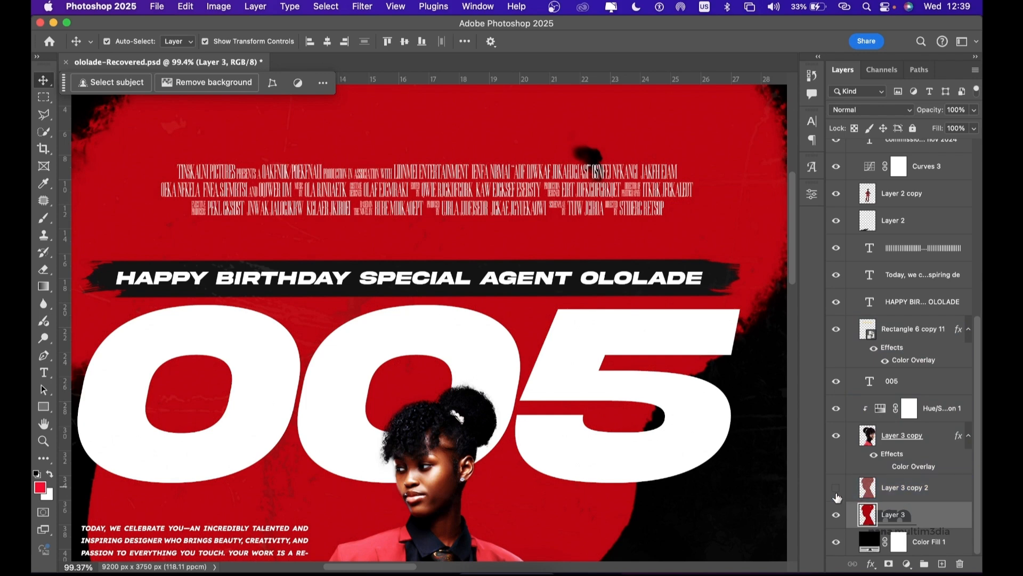
{"action": "left_click", "coordinate": [835, 489]}
{"action": "left_click", "coordinate": [569, 373]}
{"action": "key", "text": "super+minus"}
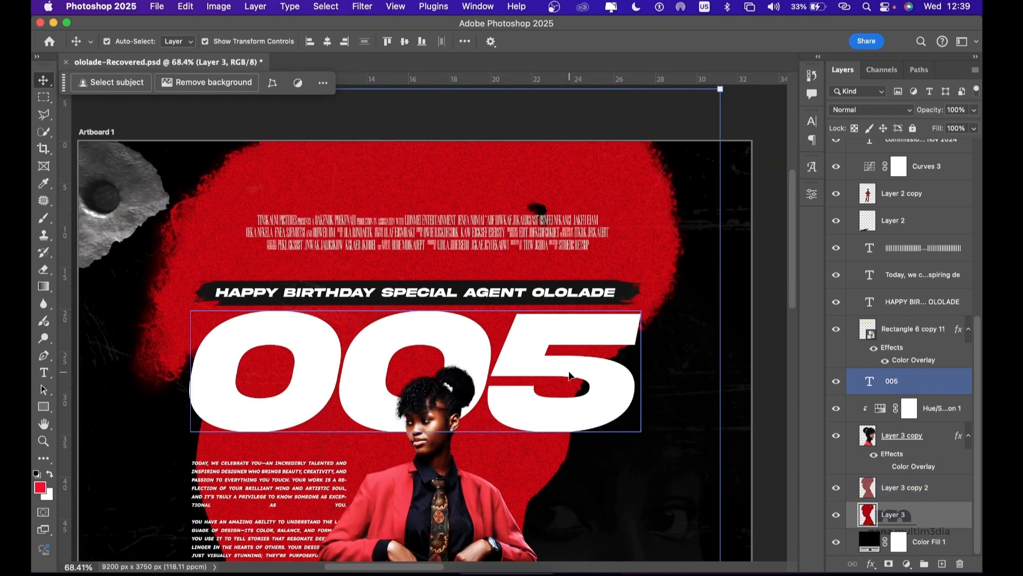
Step: Open the contents of the smart object that forms the black brushed banner behind the birthday heading
{"action": "scroll", "coordinate": [568, 370], "scroll_direction": "down", "scroll_amount": 2}
{"action": "left_click", "coordinate": [670, 260]}
{"action": "left_click", "coordinate": [634, 264]}
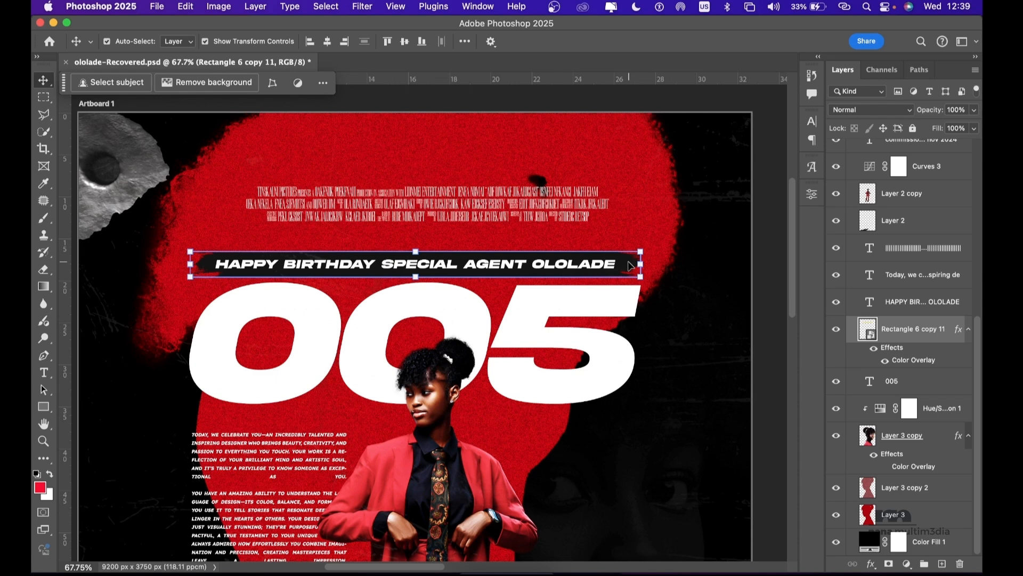
{"action": "double_click", "coordinate": [871, 335]}
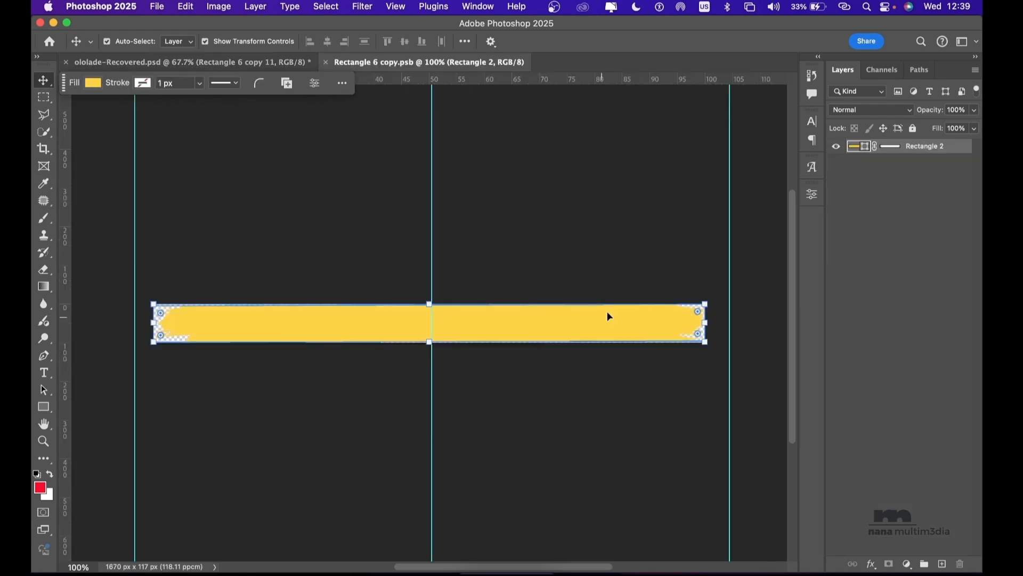
Step: Delete the layer mask from the yellow Rectangle 2 shape, restoring its full rectangular bar
{"action": "left_click", "coordinate": [576, 237]}
{"action": "left_click", "coordinate": [653, 311]}
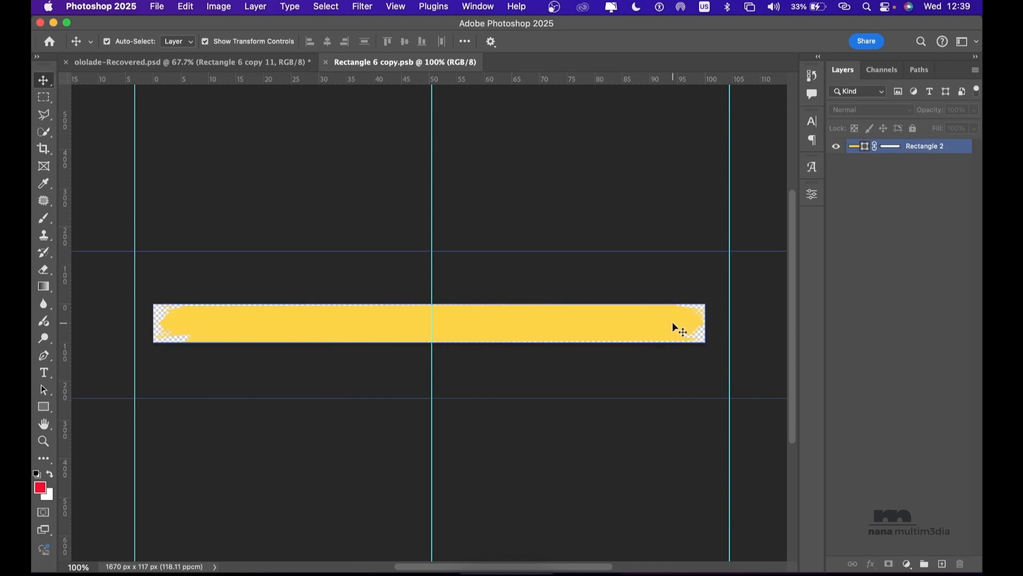
{"action": "left_click", "coordinate": [673, 324]}
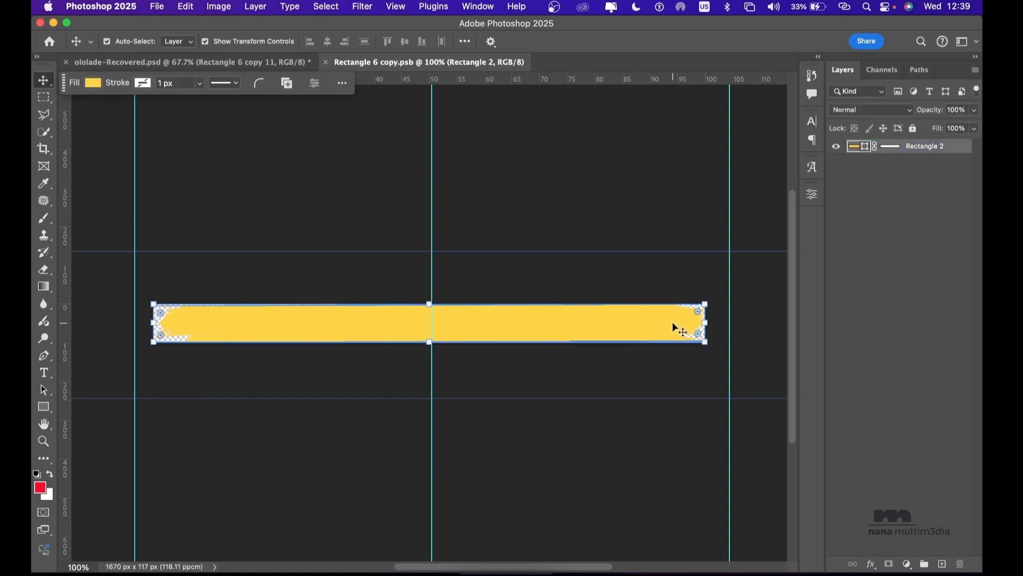
{"action": "left_click", "coordinate": [671, 254]}
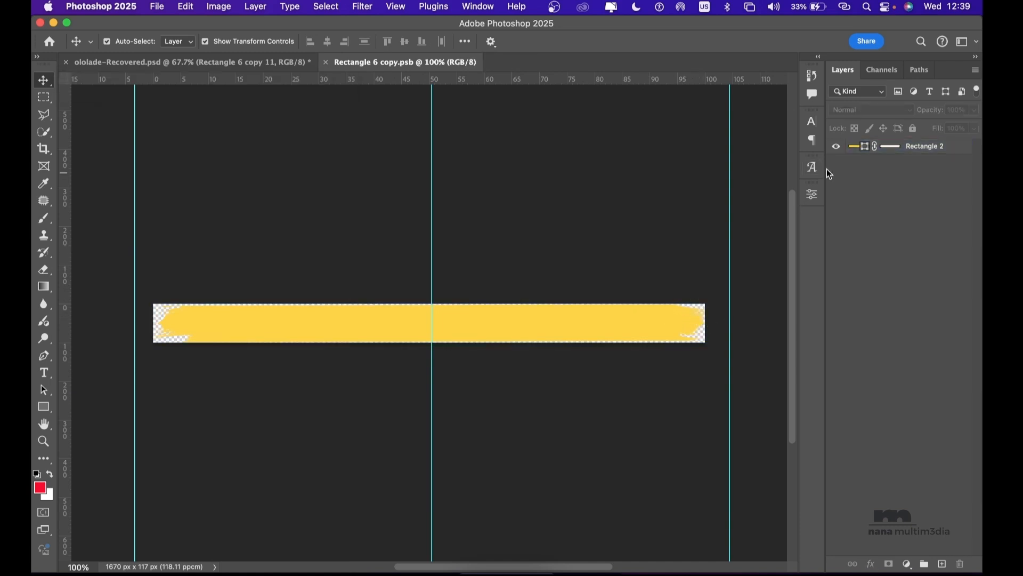
{"action": "left_click", "coordinate": [893, 151]}
{"action": "right_click", "coordinate": [893, 152]}
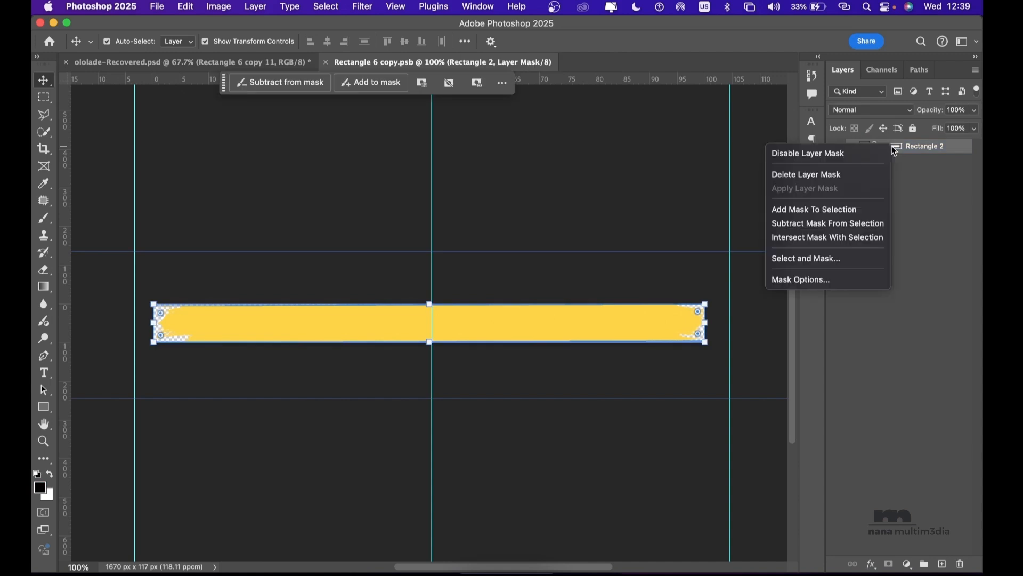
{"action": "left_click", "coordinate": [850, 175]}
{"action": "left_click", "coordinate": [630, 189]}
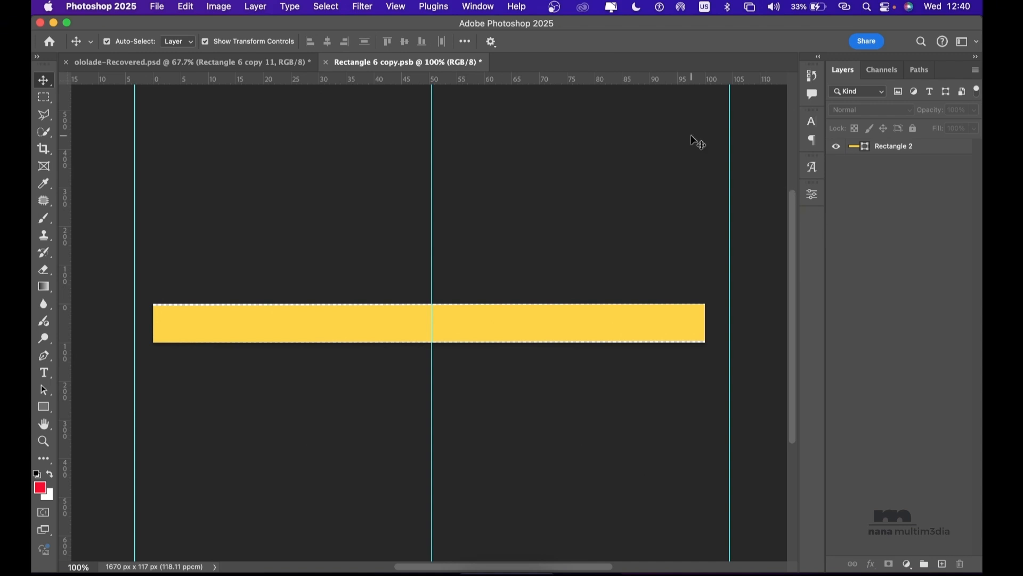
Step: Choose the Brush tool and set its tip to the rough-textured 127 px brush from the brush settings
{"action": "left_click", "coordinate": [471, 5]}
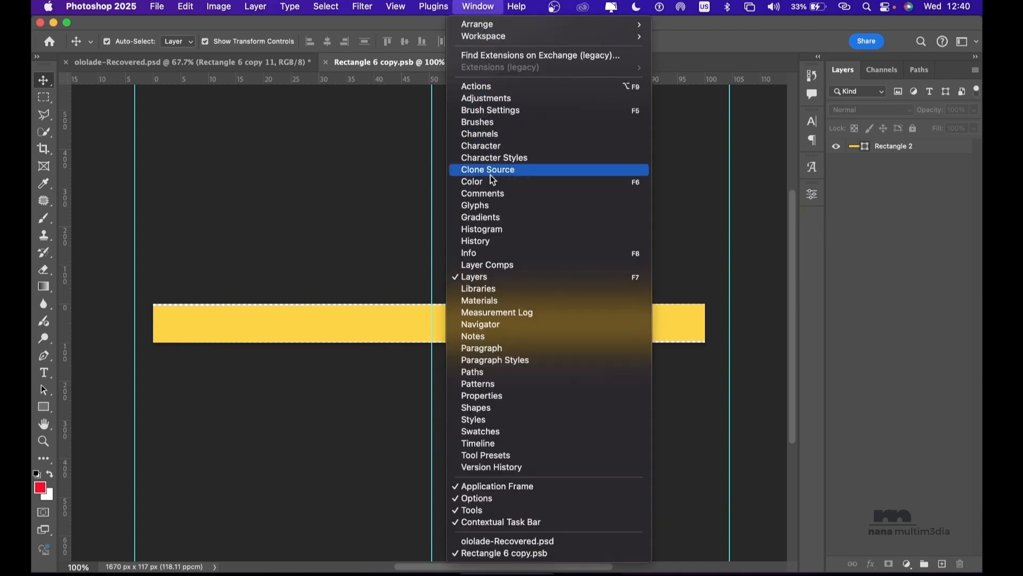
{"action": "left_click", "coordinate": [482, 123]}
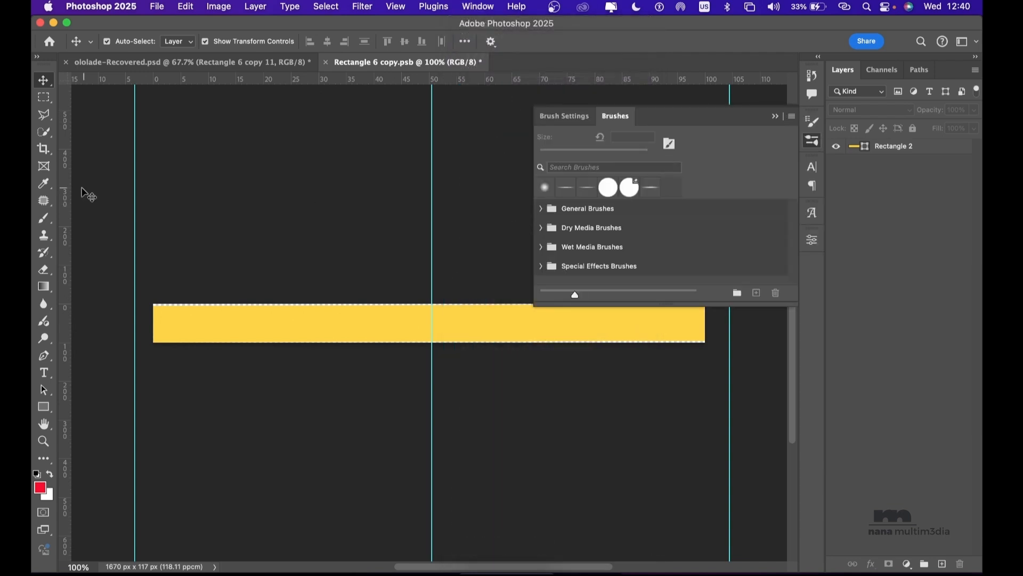
{"action": "left_click", "coordinate": [41, 219]}
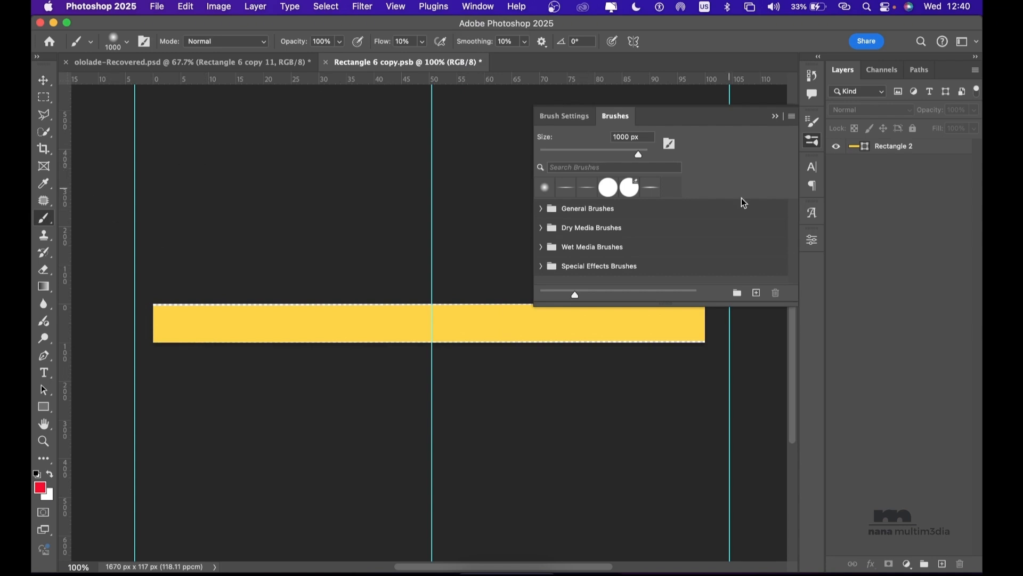
{"action": "left_click", "coordinate": [564, 118]}
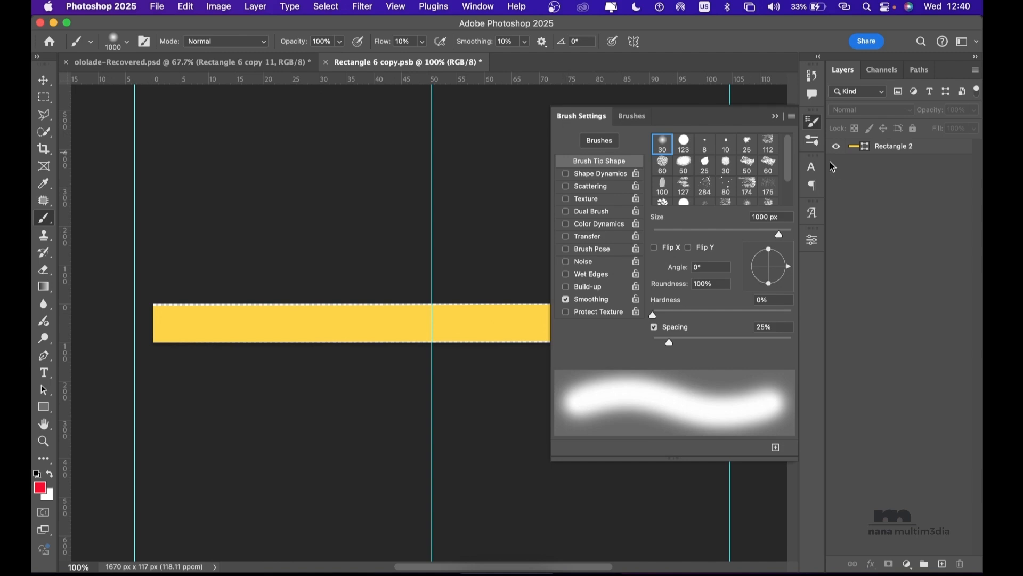
{"action": "scroll", "coordinate": [741, 175], "scroll_direction": "down", "scroll_amount": 3}
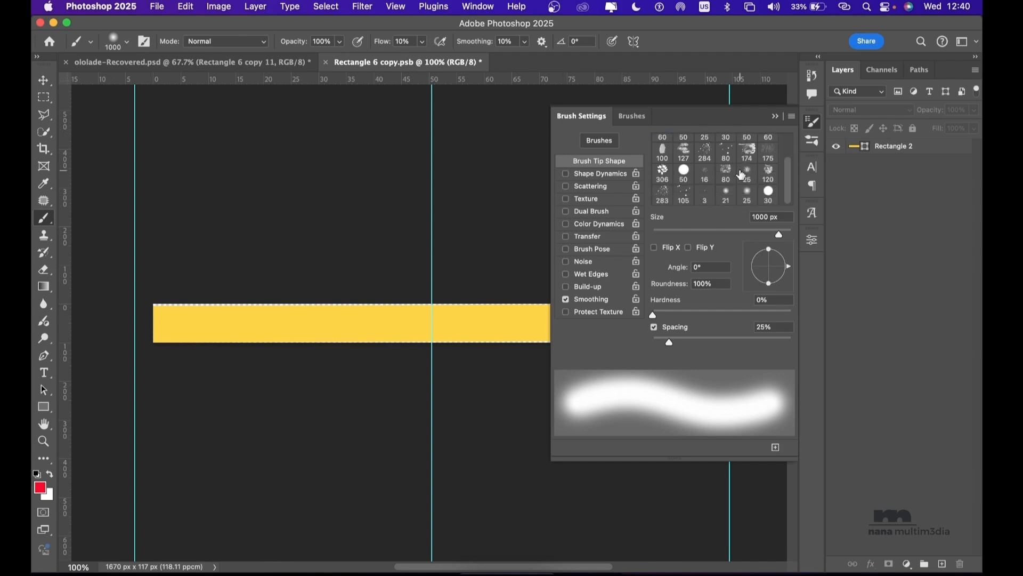
{"action": "scroll", "coordinate": [742, 174], "scroll_direction": "up", "scroll_amount": 1}
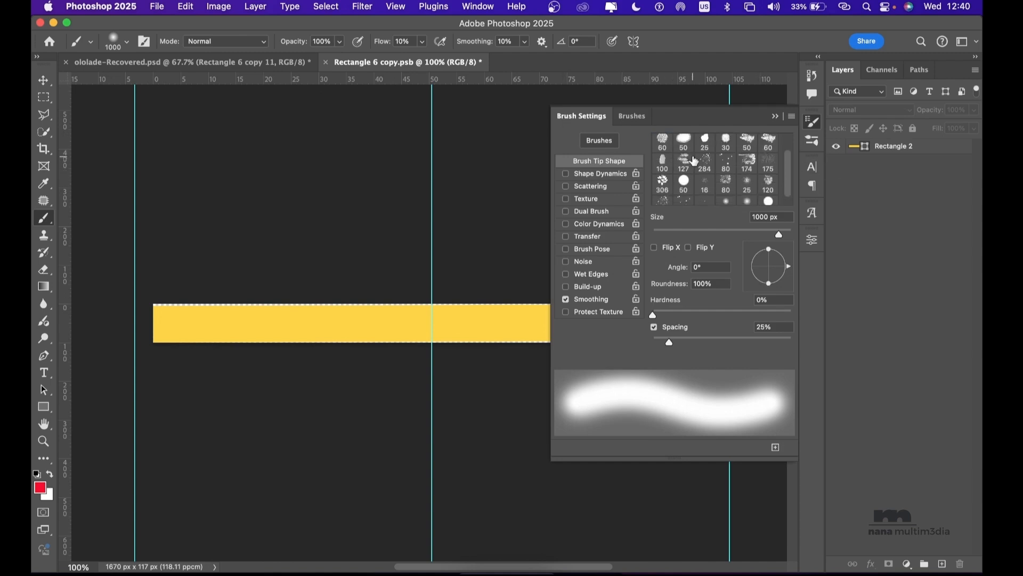
{"action": "left_click", "coordinate": [680, 166]}
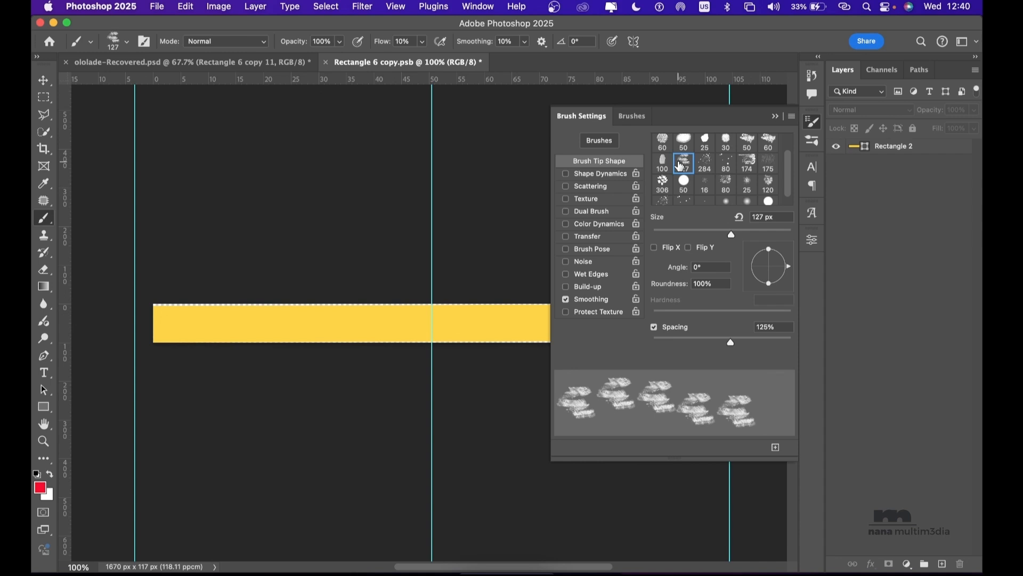
{"action": "left_click", "coordinate": [776, 118]}
Step: Add a new layer mask to Rectangle 2 and set the brush flow to 100%
{"action": "left_click", "coordinate": [906, 146]}
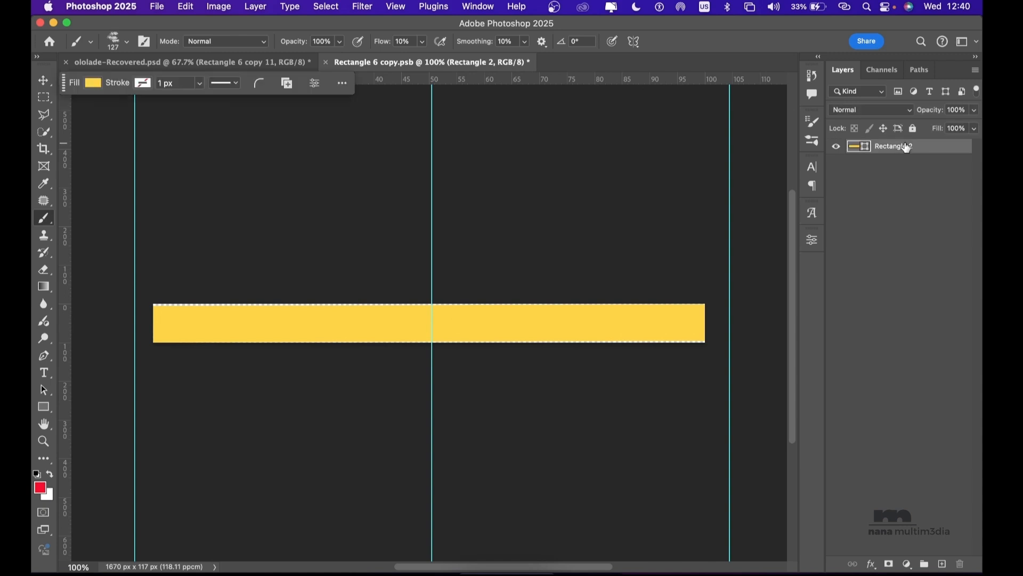
{"action": "left_click", "coordinate": [889, 564]}
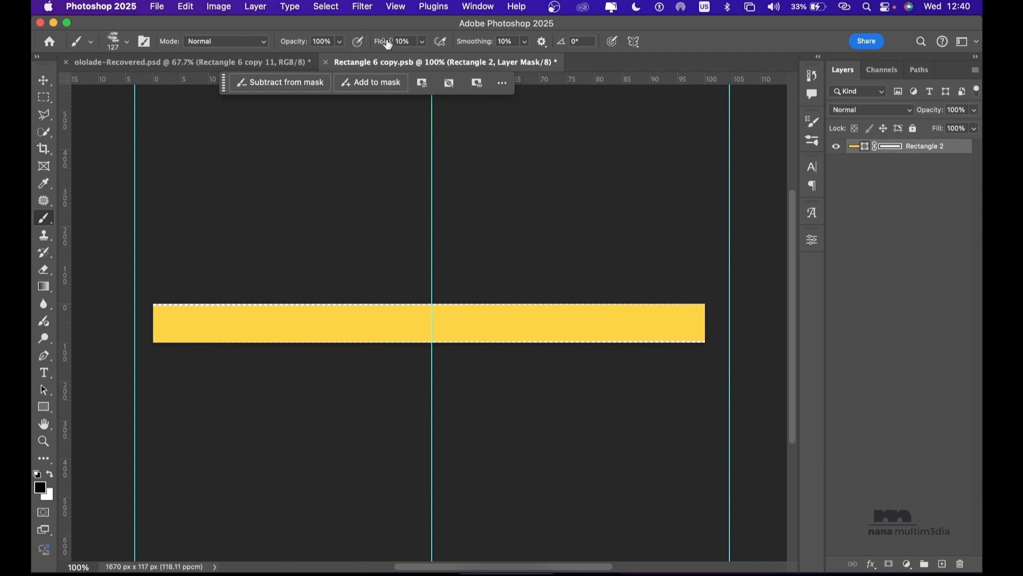
{"action": "left_click_drag", "start_coordinate": [384, 42], "coordinate": [566, 58]}
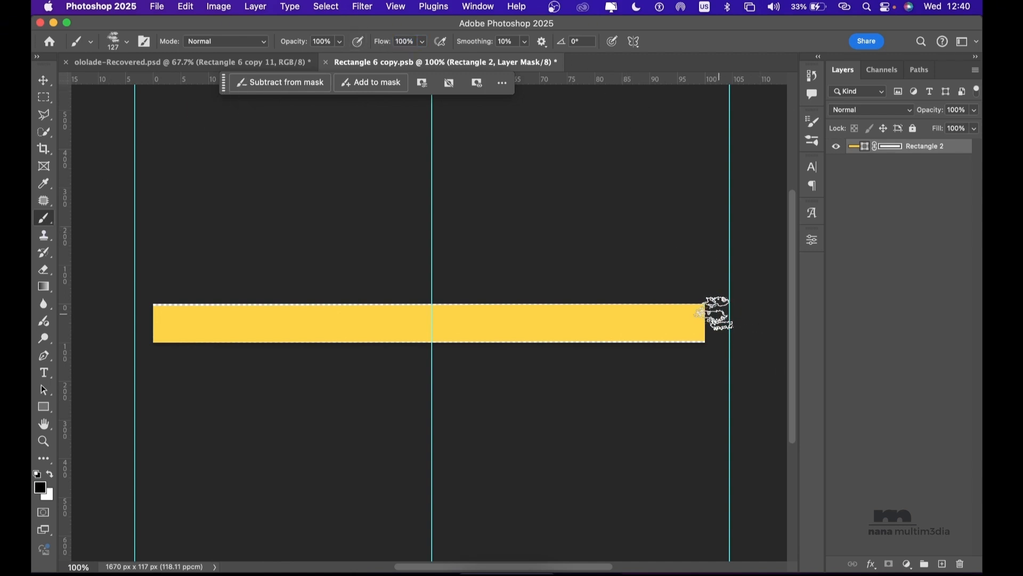
Step: Paint black on the mask at both ends of the yellow bar to roughen them, then save and close the smart object
{"action": "mouse_move", "coordinate": [715, 313]}
{"action": "left_mouse_down"}
{"action": "mouse_move", "coordinate": [722, 304]}
{"action": "mouse_move", "coordinate": [701, 308]}
{"action": "mouse_move", "coordinate": [712, 337]}
{"action": "left_mouse_up"}
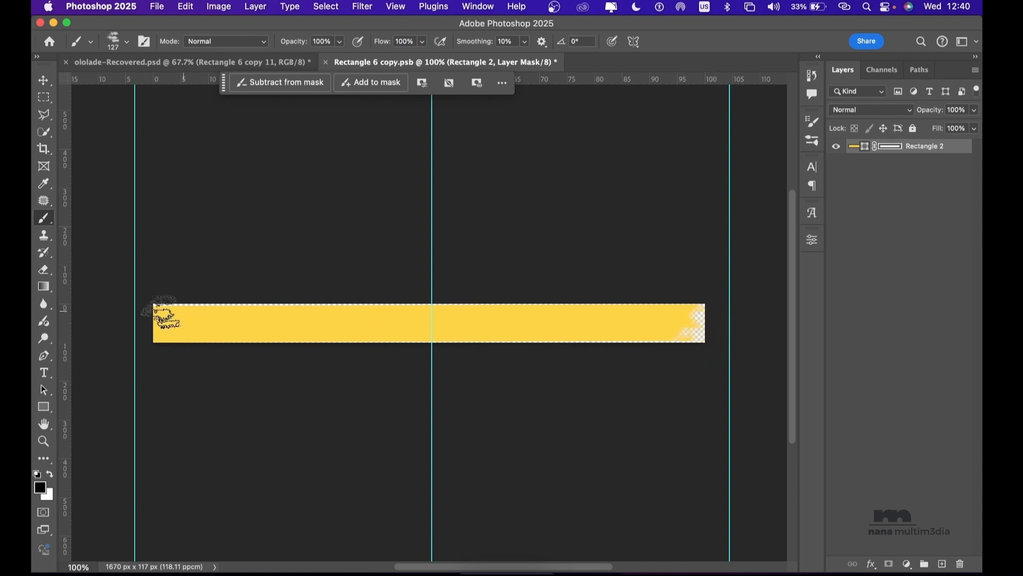
{"action": "mouse_move", "coordinate": [137, 326]}
{"action": "left_mouse_down"}
{"action": "mouse_move", "coordinate": [174, 341]}
{"action": "mouse_move", "coordinate": [116, 325]}
{"action": "left_mouse_up"}
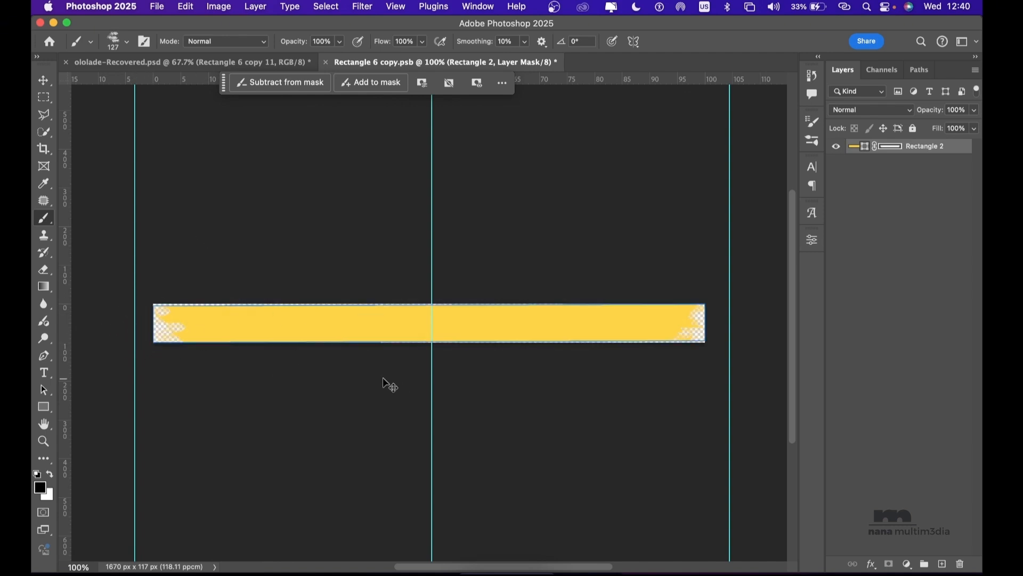
{"action": "key", "text": "super+s"}
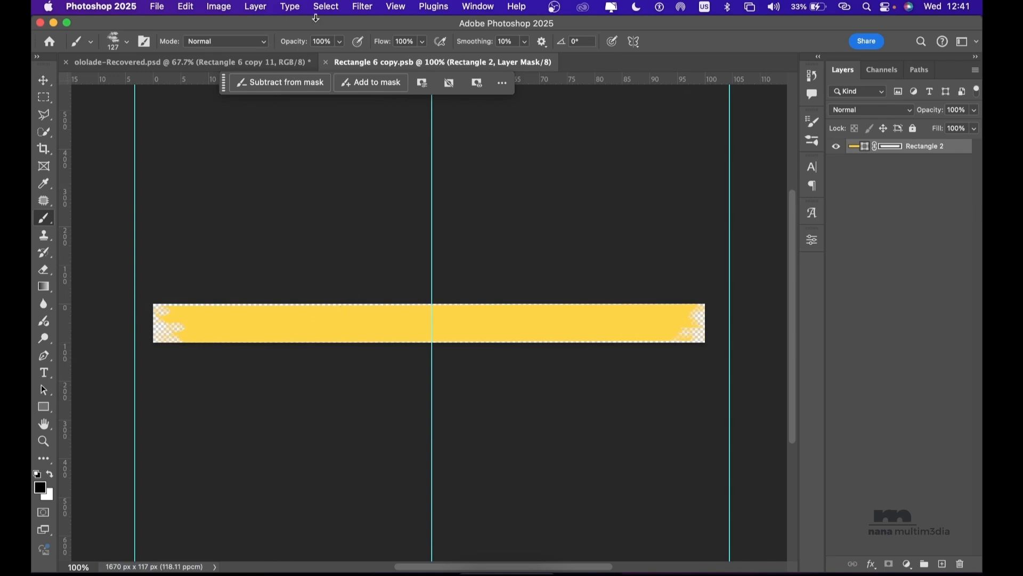
{"action": "left_click", "coordinate": [326, 63]}
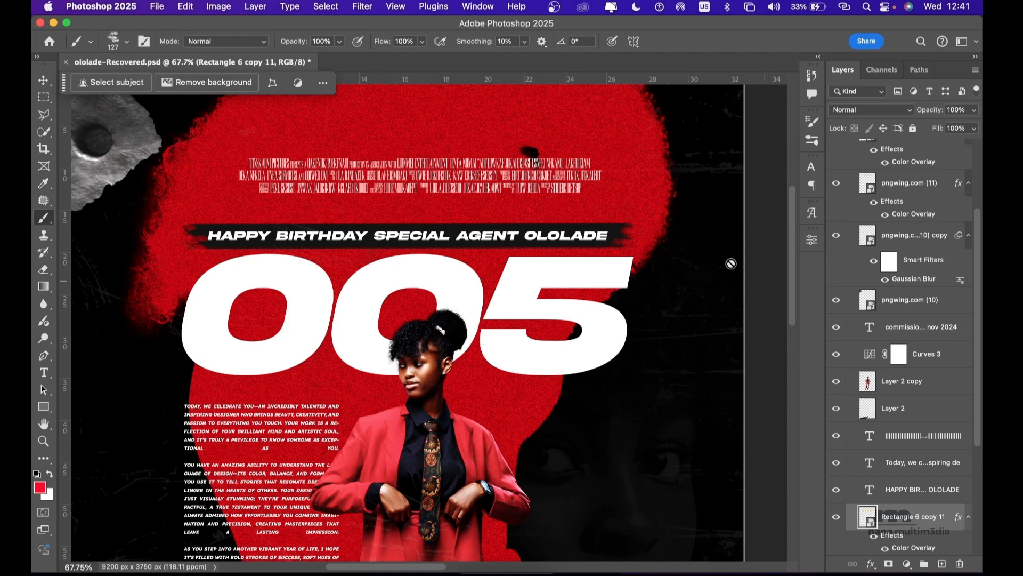
Step: Undo the smart object update on the poster's heading banner
{"action": "key", "text": "super+z"}
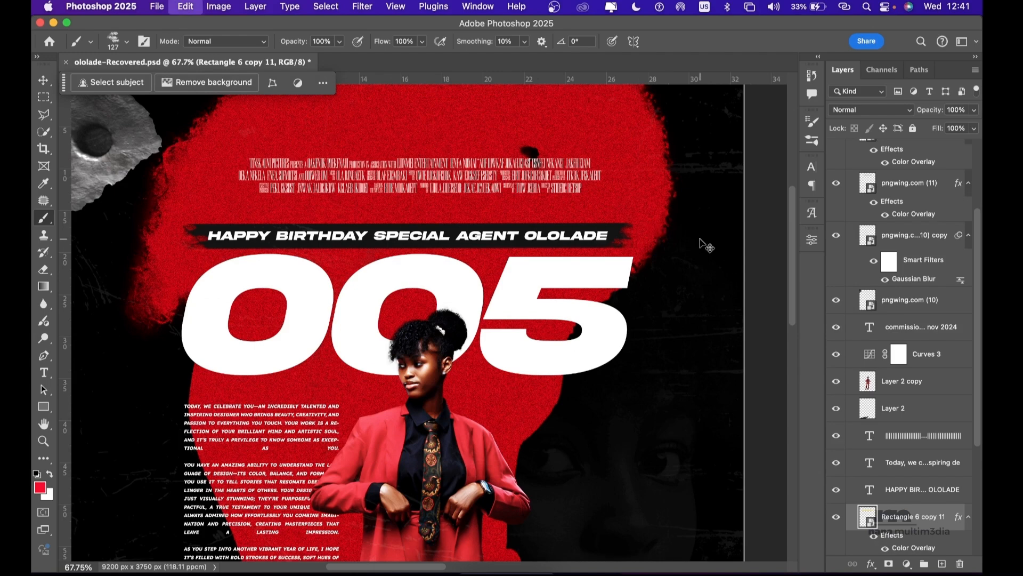
{"action": "scroll", "coordinate": [700, 238], "scroll_direction": "down", "scroll_amount": 3}
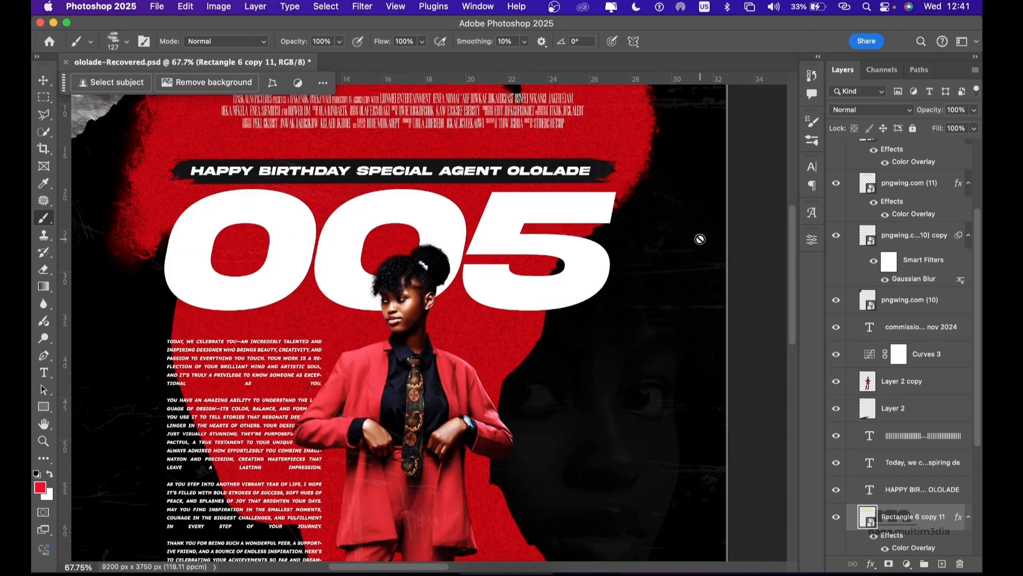
Step: Select the birthday heading and the large 005 text with the Move tool to check which font each uses
{"action": "left_click", "coordinate": [44, 79]}
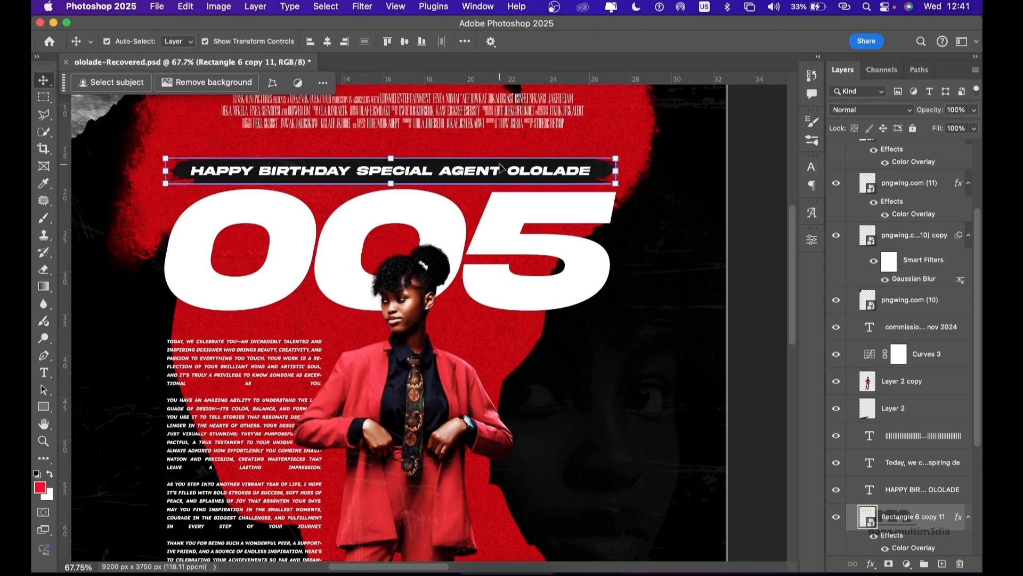
{"action": "left_click", "coordinate": [498, 173]}
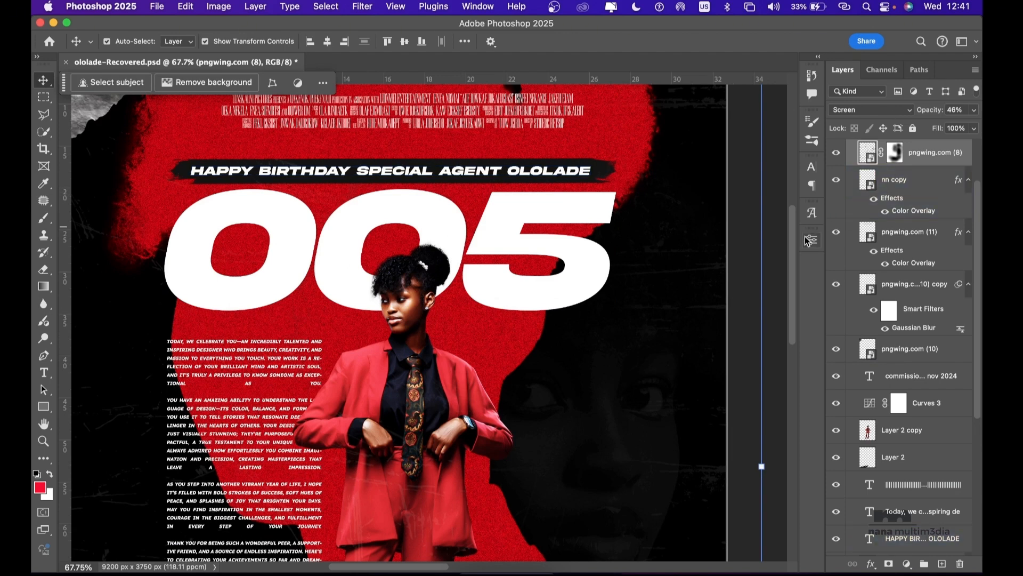
{"action": "double_click", "coordinate": [536, 175]}
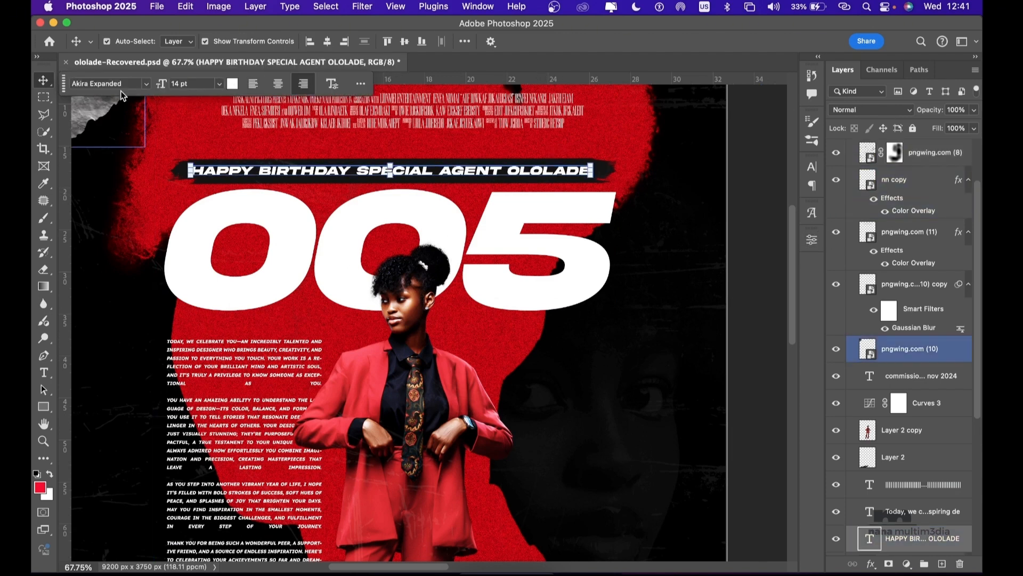
{"action": "left_click", "coordinate": [357, 222]}
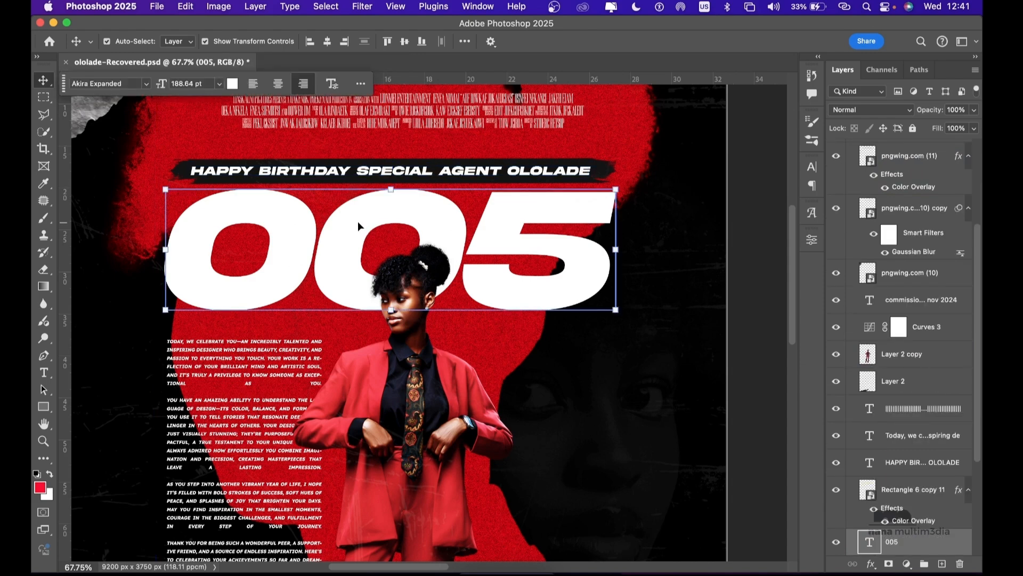
Step: Examine the font settings of the long birthday message paragraph, leaving its text unedited
{"action": "scroll", "coordinate": [357, 222], "scroll_direction": "down", "scroll_amount": 3}
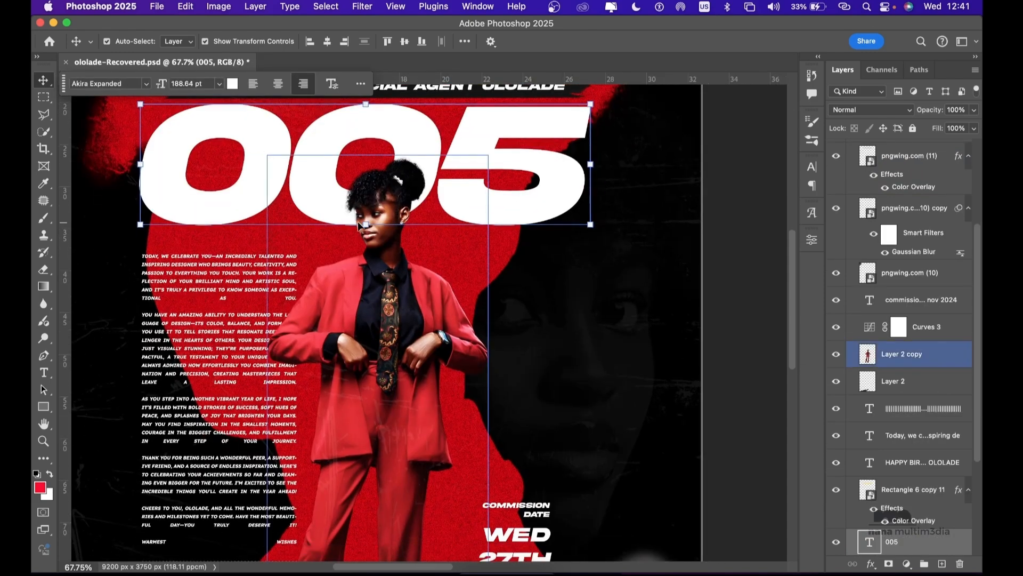
{"action": "scroll", "coordinate": [360, 225], "scroll_direction": "left", "scroll_amount": 2}
{"action": "scroll", "coordinate": [360, 225], "scroll_direction": "down", "scroll_amount": 1}
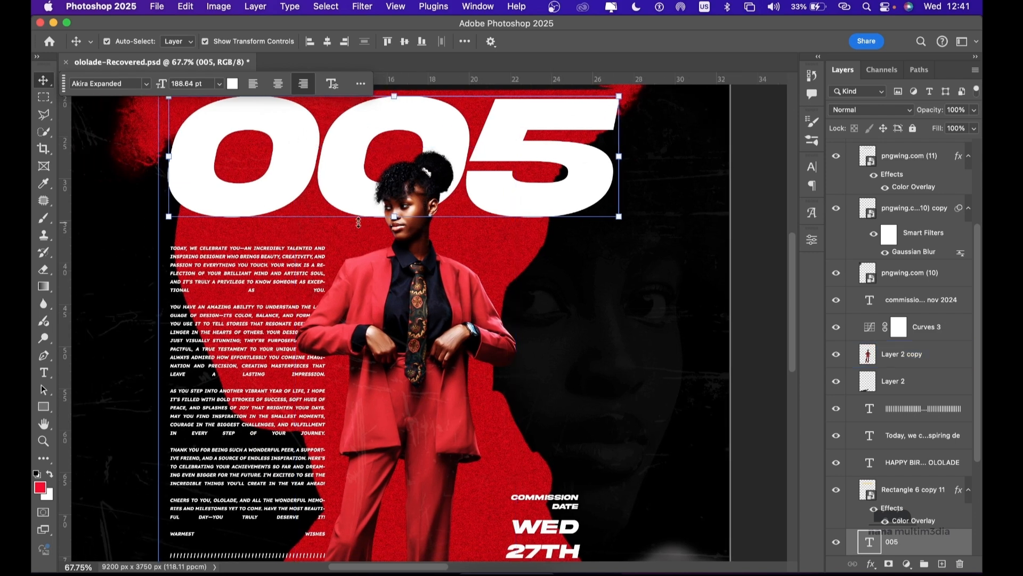
{"action": "left_click", "coordinate": [230, 280]}
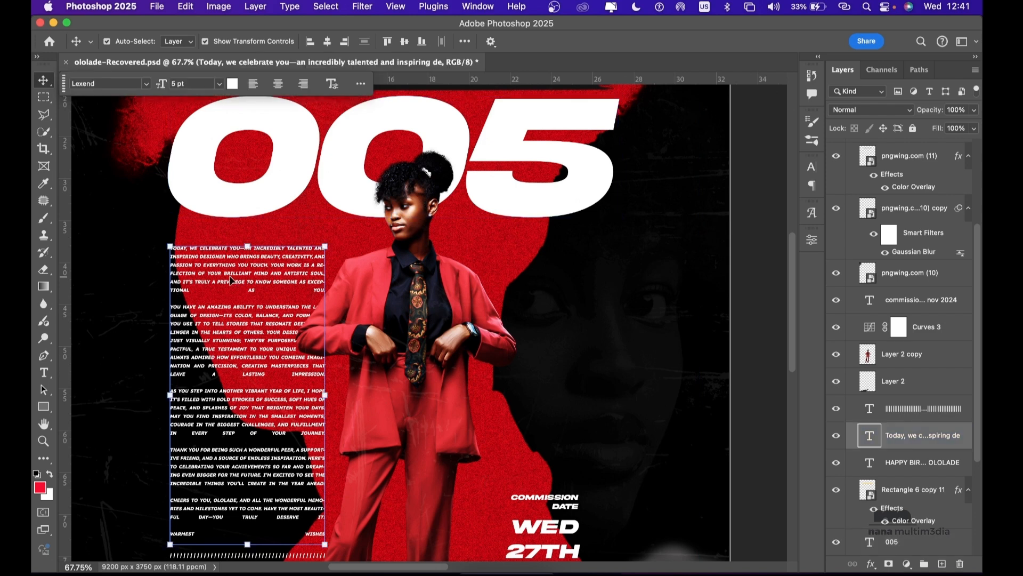
{"action": "double_click", "coordinate": [269, 278]}
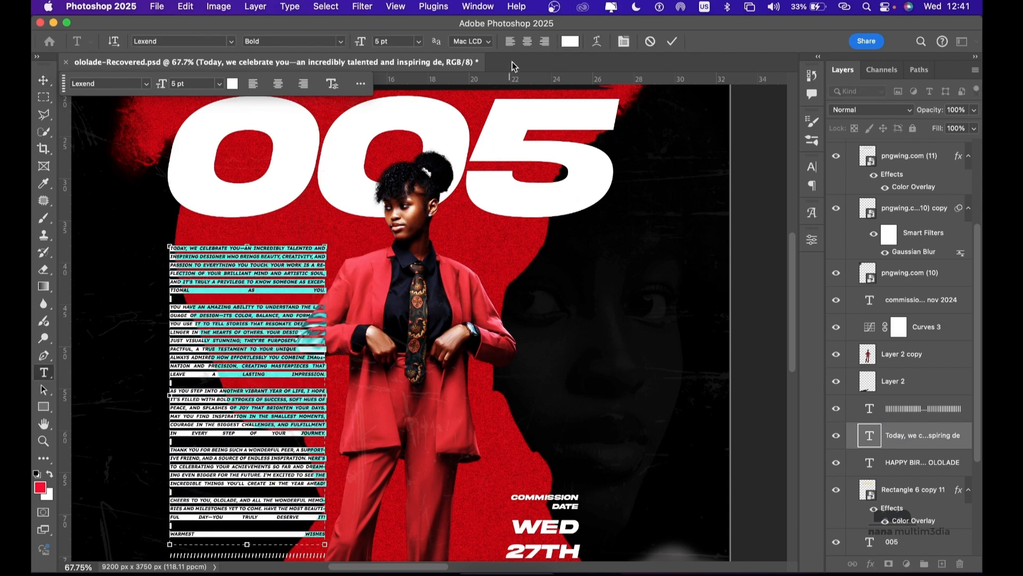
{"action": "left_click", "coordinate": [216, 277]}
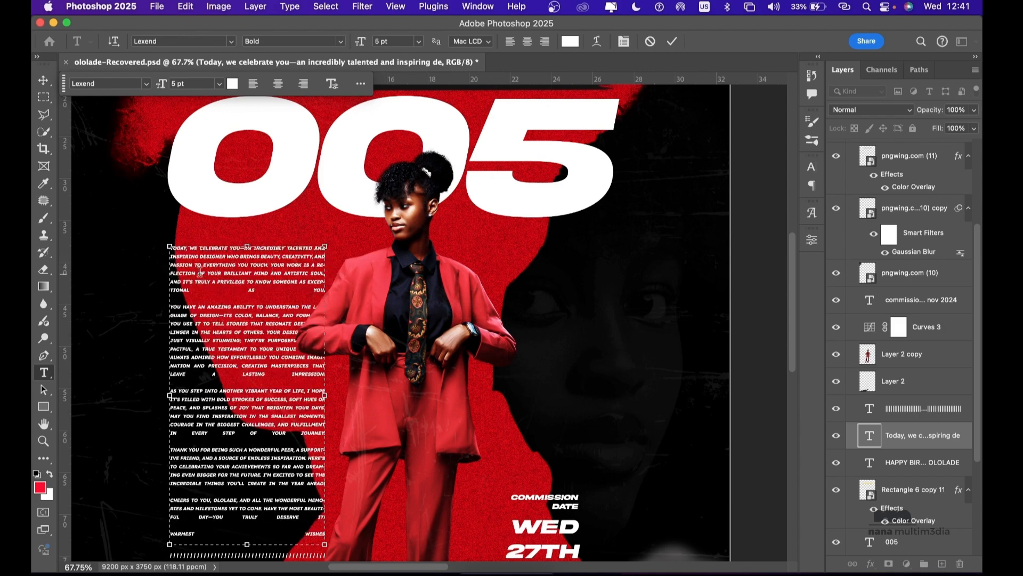
{"action": "left_click", "coordinate": [43, 80]}
Step: Examine the woman's cutout layer and the shadow layer beneath her feet, including the shadow's blend mode and opacity
{"action": "left_click", "coordinate": [410, 274]}
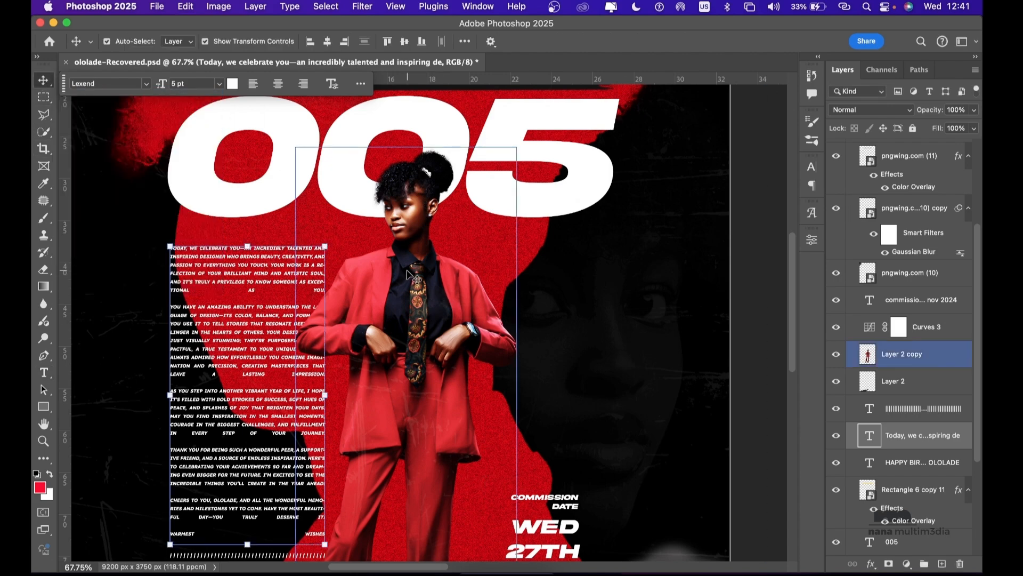
{"action": "scroll", "coordinate": [407, 274], "scroll_direction": "down", "scroll_amount": 10}
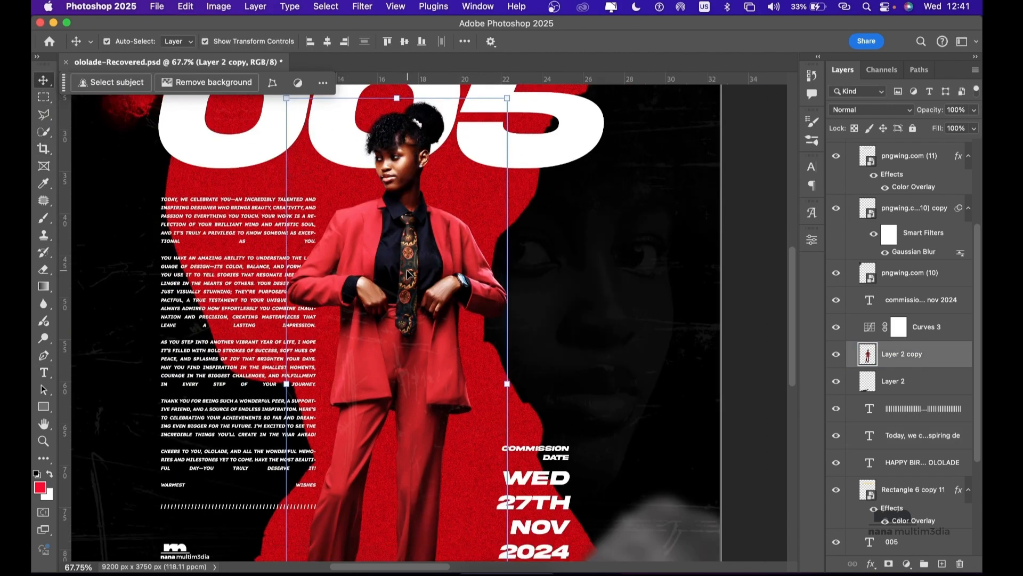
{"action": "left_click", "coordinate": [283, 494]}
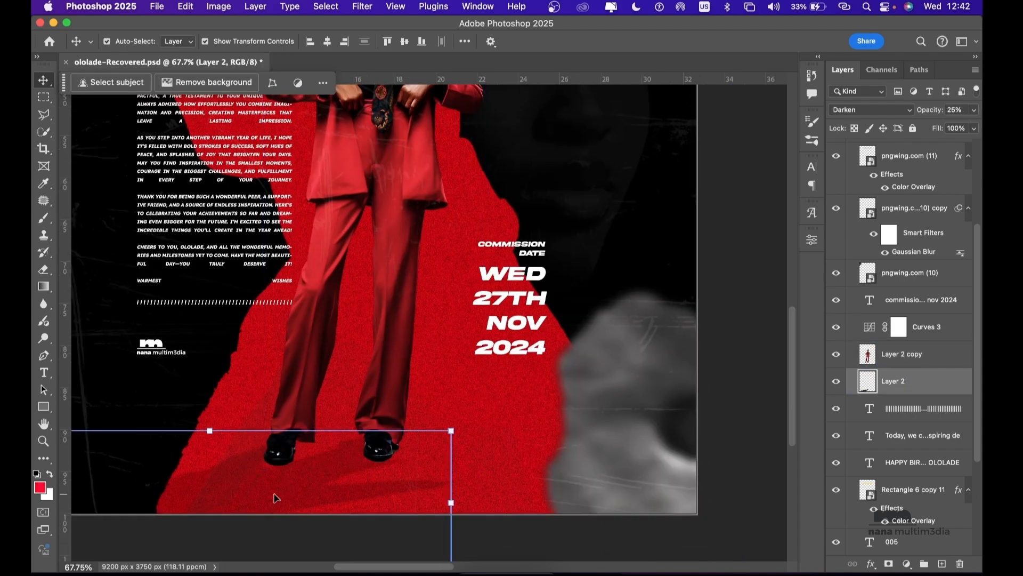
{"action": "scroll", "coordinate": [330, 171], "scroll_direction": "up", "scroll_amount": 8}
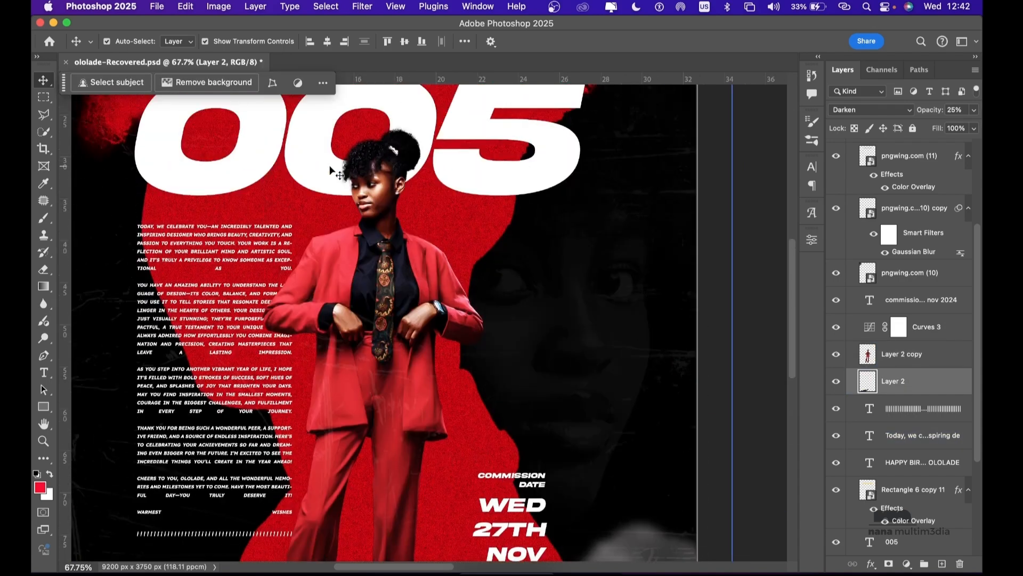
{"action": "left_click", "coordinate": [373, 257]}
{"action": "scroll", "coordinate": [371, 256], "scroll_direction": "down", "scroll_amount": 3}
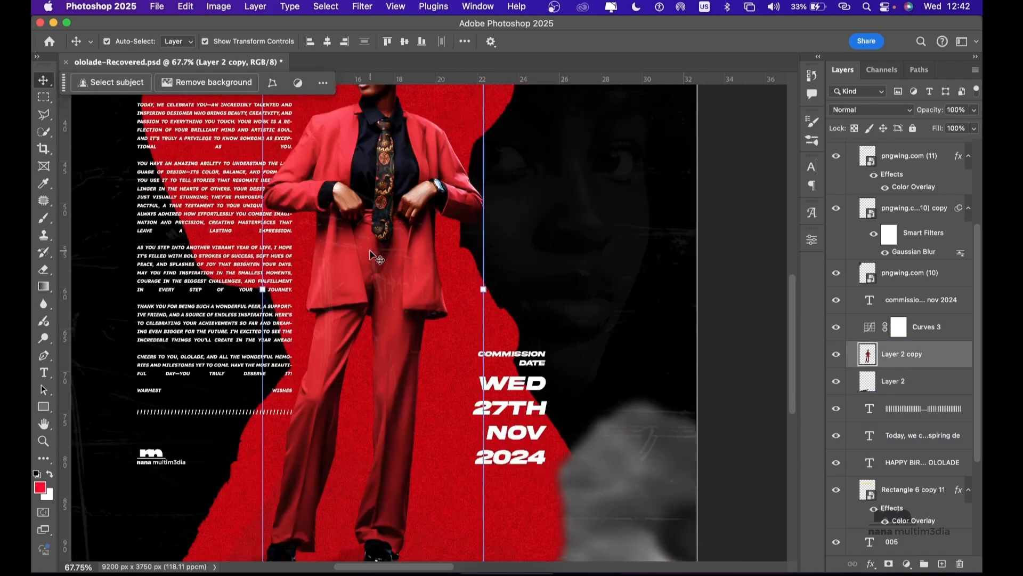
Step: Delete the existing shadow layer beneath the woman's feet
{"action": "scroll", "coordinate": [370, 250], "scroll_direction": "down", "scroll_amount": 1}
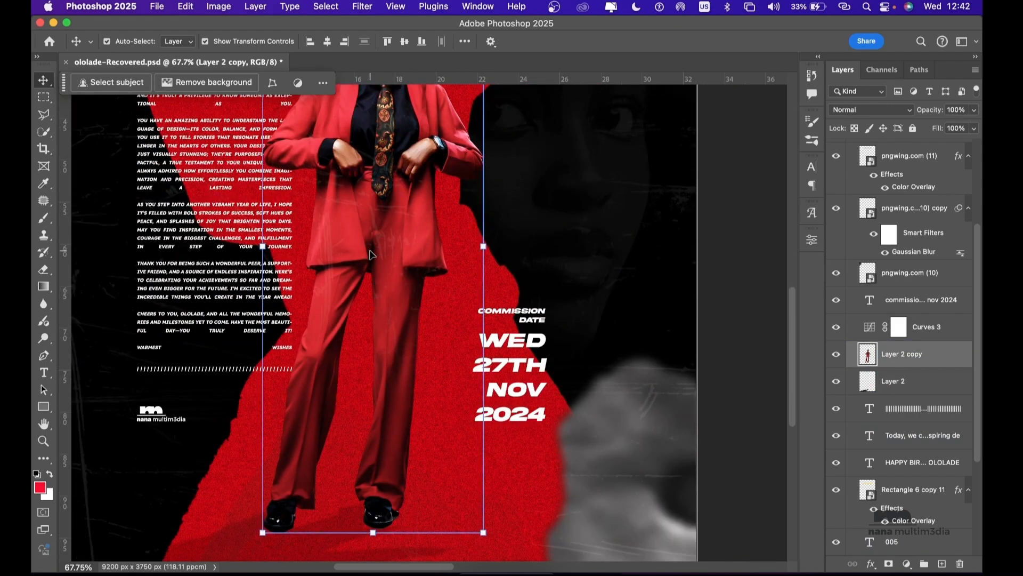
{"action": "scroll", "coordinate": [372, 255], "scroll_direction": "down", "scroll_amount": 2}
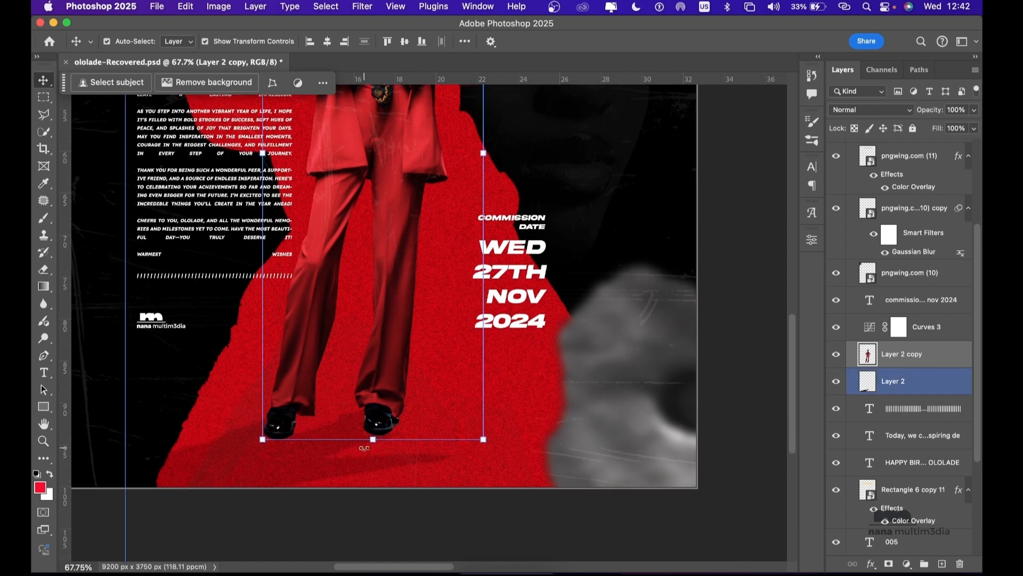
{"action": "left_click", "coordinate": [301, 473], "text": "shift"}
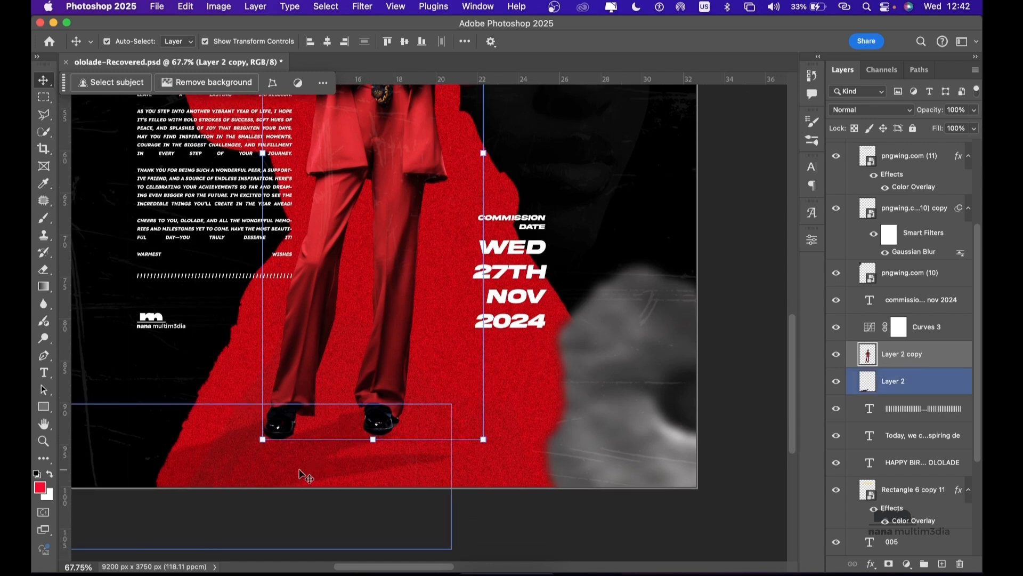
{"action": "left_click", "coordinate": [305, 475]}
{"action": "key", "text": "Delete"}
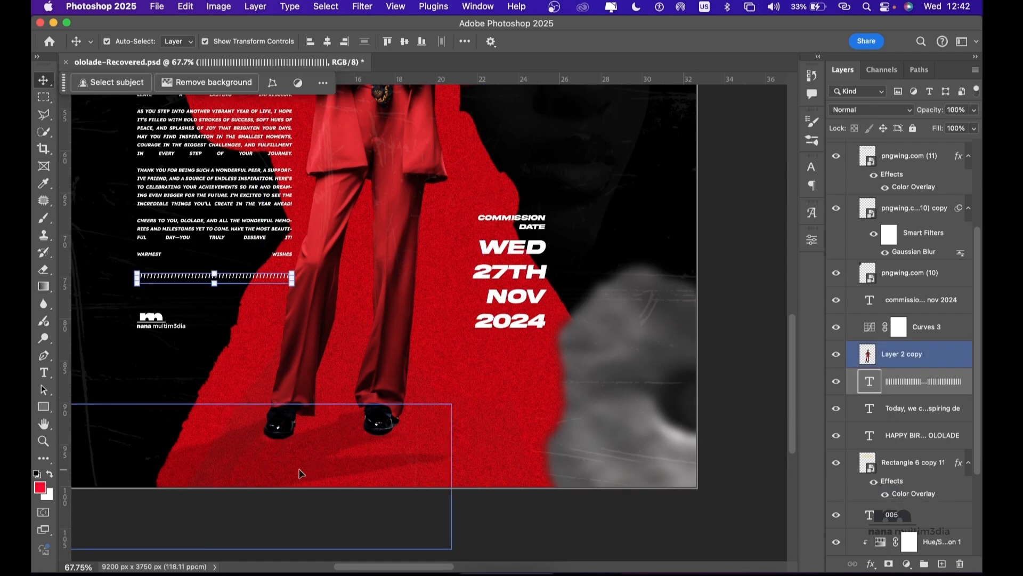
Step: Duplicate the woman's cutout layer
{"action": "left_click", "coordinate": [351, 186]}
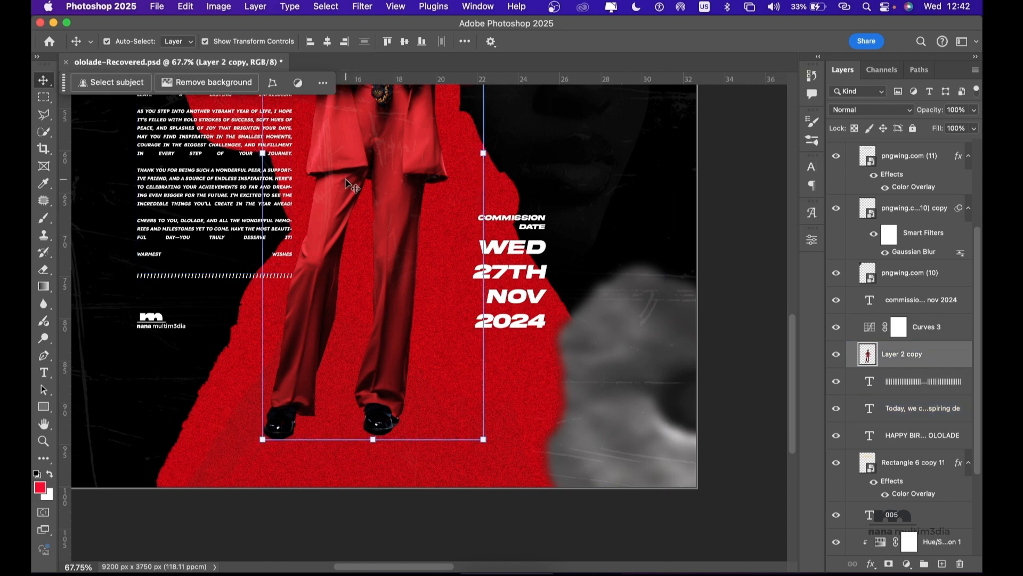
{"action": "key", "text": "super"}
{"action": "key", "text": "super+j"}
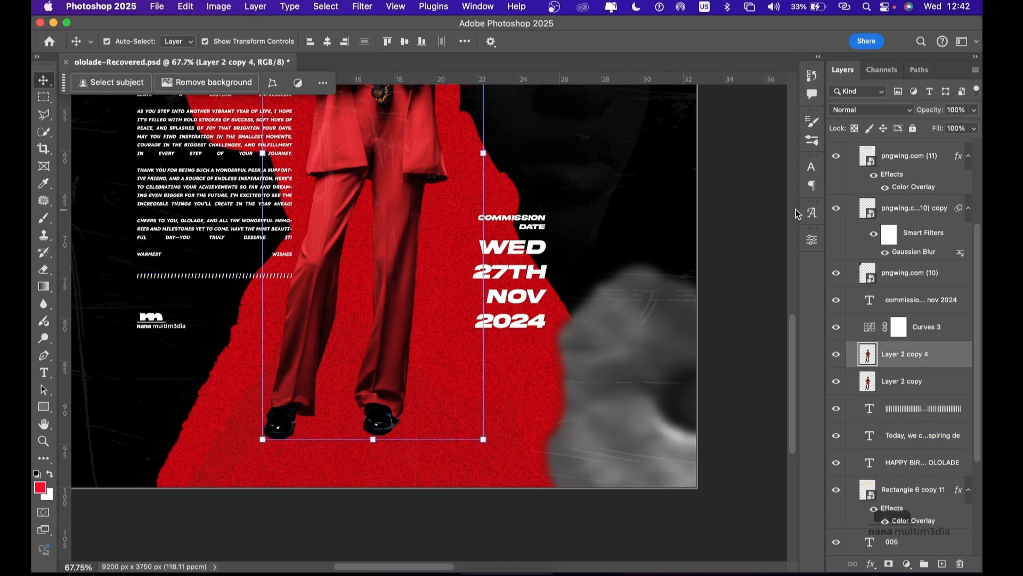
Step: Apply a Color Overlay in near-black #090909 to the lower copy of the woman's cutout
{"action": "left_click", "coordinate": [952, 383]}
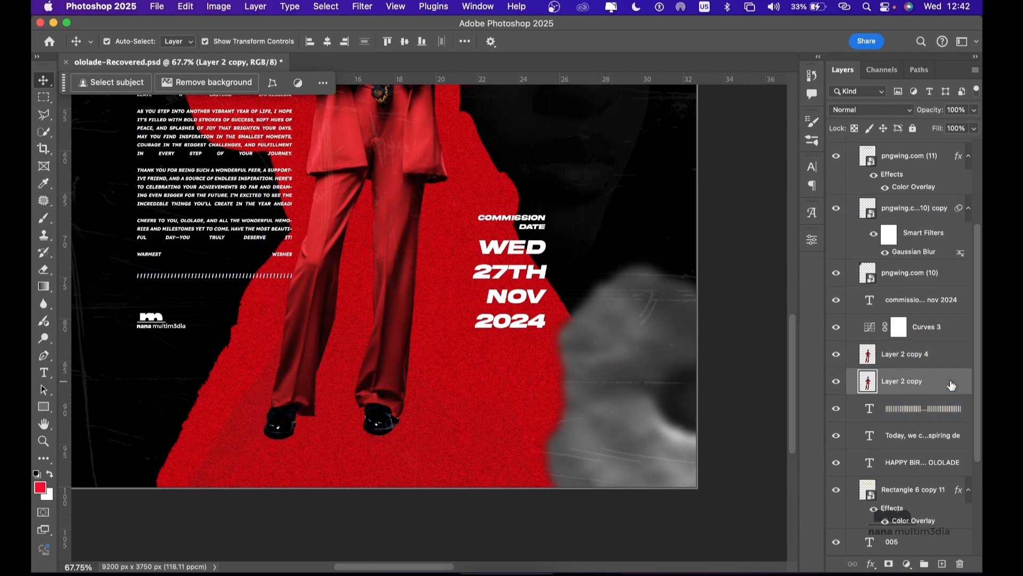
{"action": "double_click", "coordinate": [952, 383]}
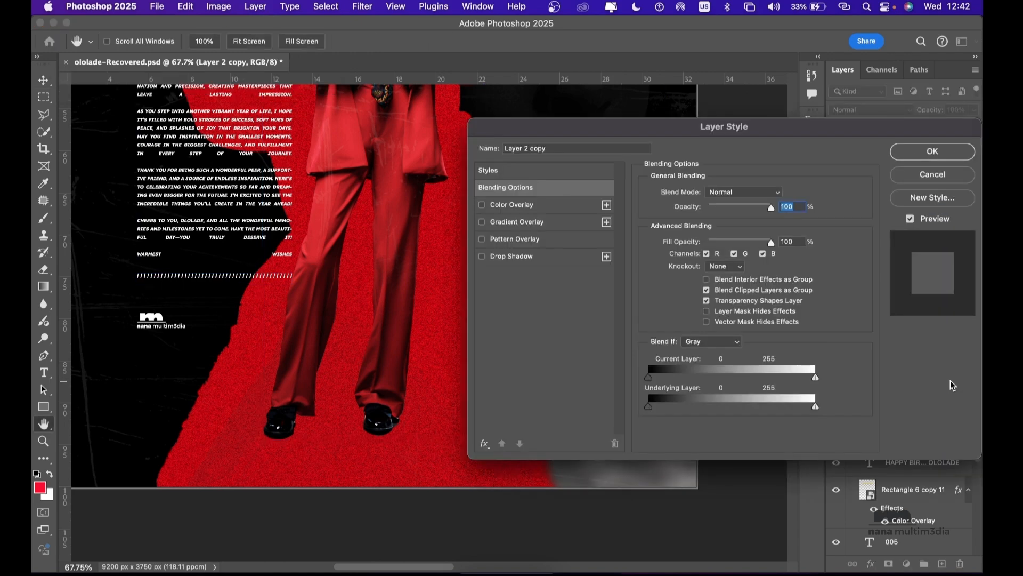
{"action": "left_click", "coordinate": [512, 206]}
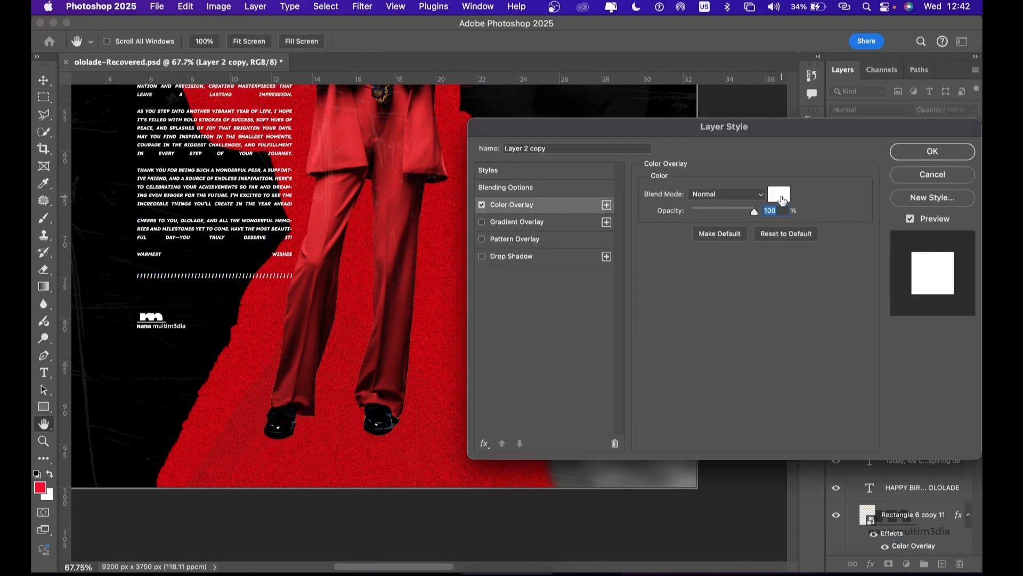
{"action": "left_click", "coordinate": [780, 195]}
{"action": "left_click", "coordinate": [418, 421]}
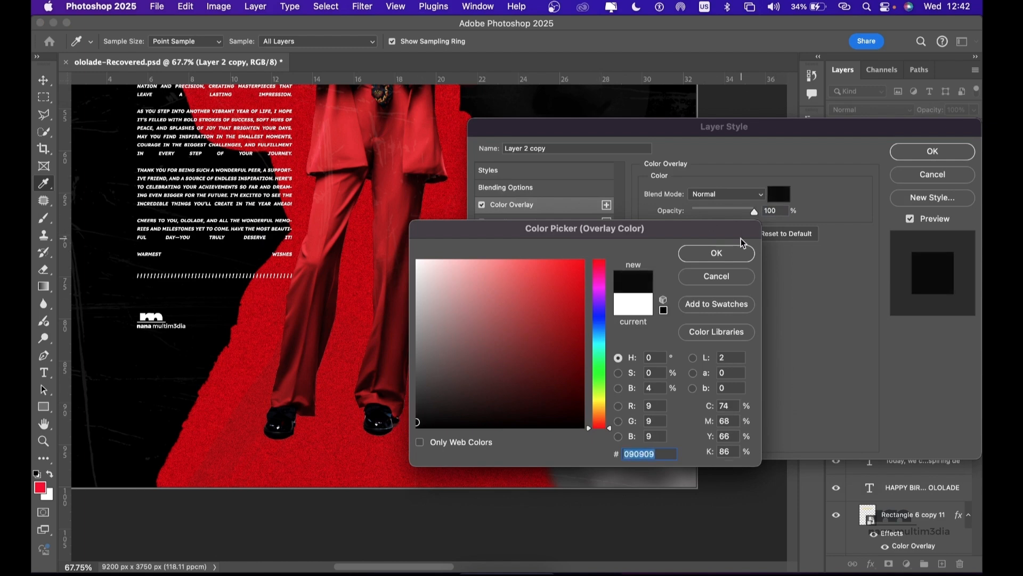
{"action": "left_click", "coordinate": [712, 255]}
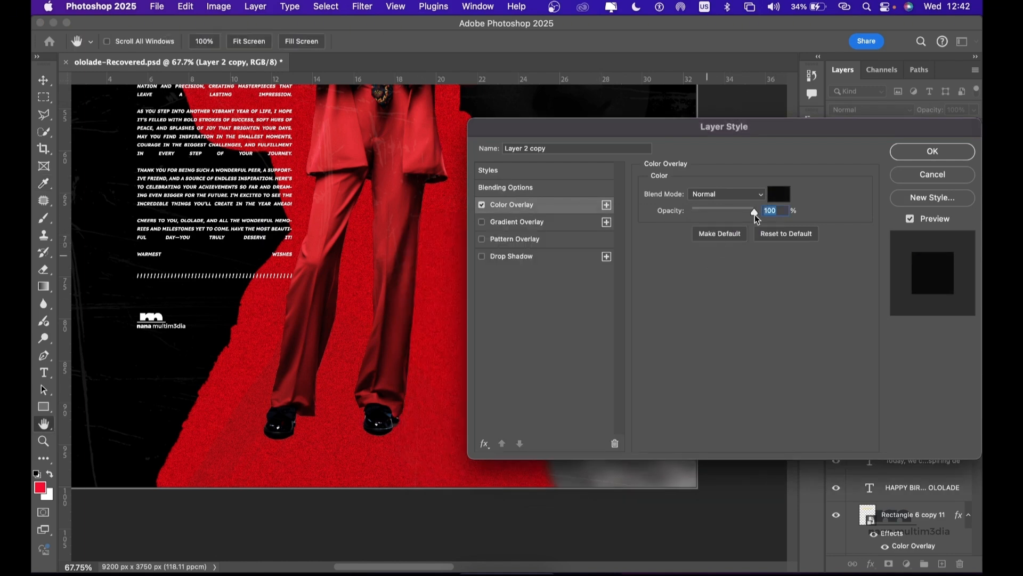
{"action": "left_click", "coordinate": [902, 152]}
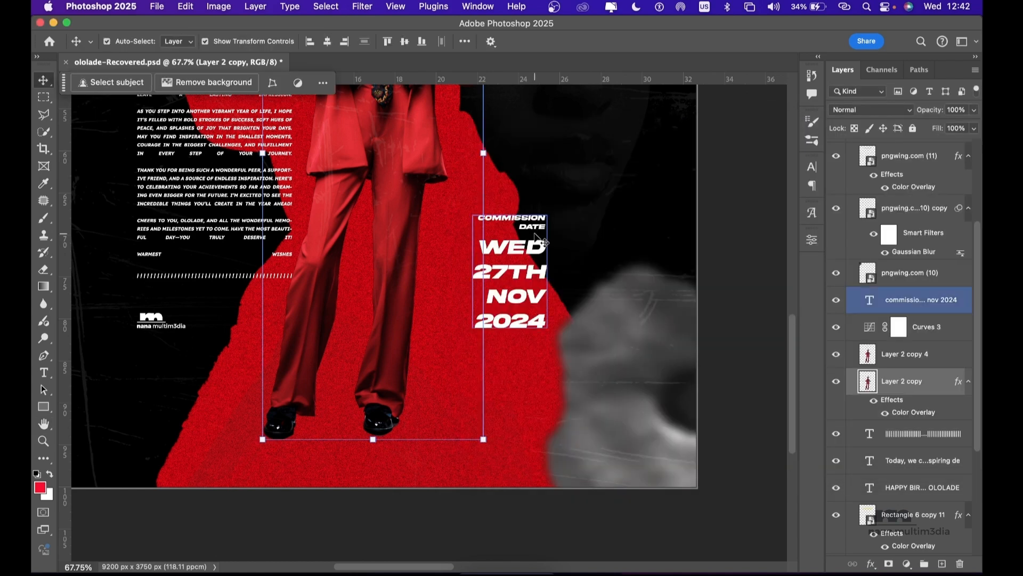
Step: Distort the darkened lower copy so it lies flat as a cast shadow stretching from her feet toward the poster's lower-left corner
{"action": "scroll", "coordinate": [352, 237], "scroll_direction": "up", "scroll_amount": 3}
{"action": "left_click", "coordinate": [349, 243], "text": "shift"}
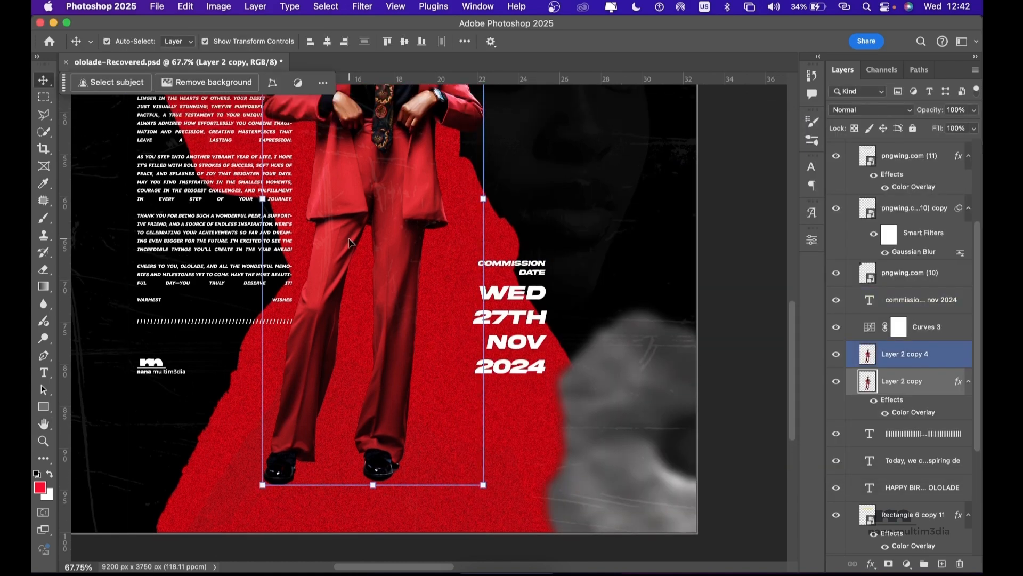
{"action": "left_click", "coordinate": [349, 242], "text": "shift"}
{"action": "key", "text": "super+t"}
{"action": "right_click", "coordinate": [349, 242]}
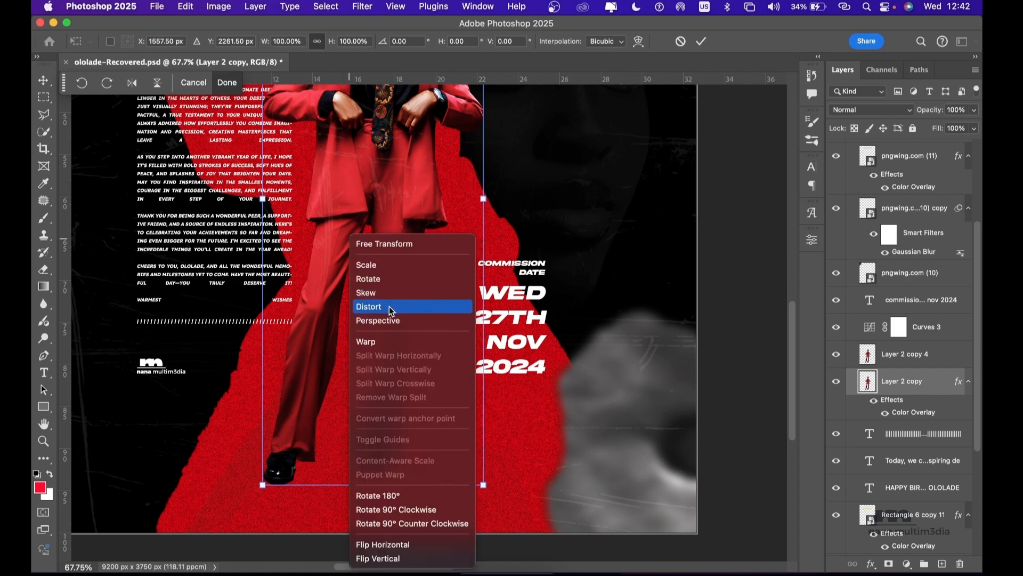
{"action": "scroll", "coordinate": [391, 313], "scroll_direction": "down", "scroll_amount": 5}
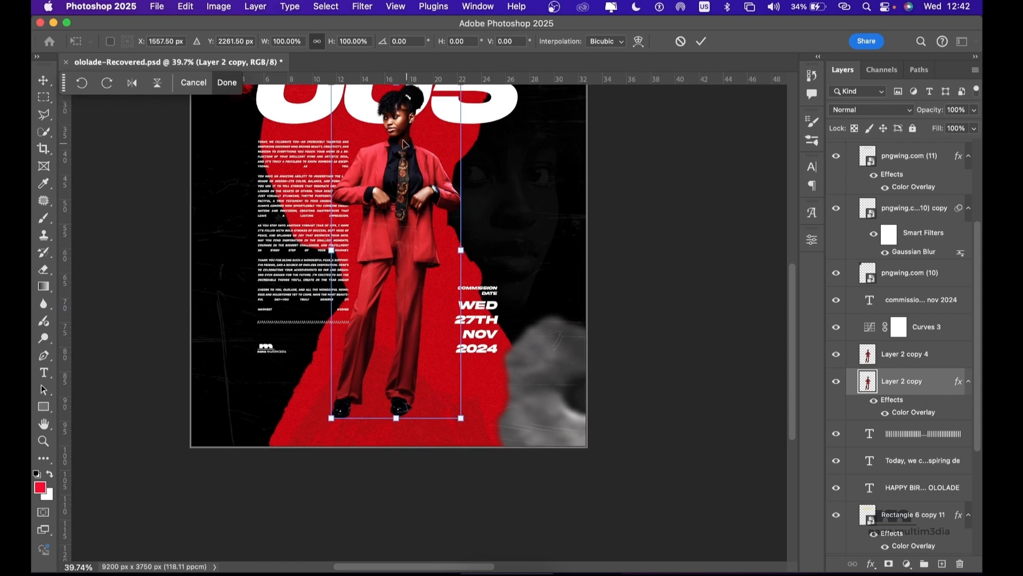
{"action": "scroll", "coordinate": [403, 140], "scroll_direction": "up", "scroll_amount": 2}
{"action": "left_click_drag", "start_coordinate": [331, 113], "coordinate": [128, 511]}
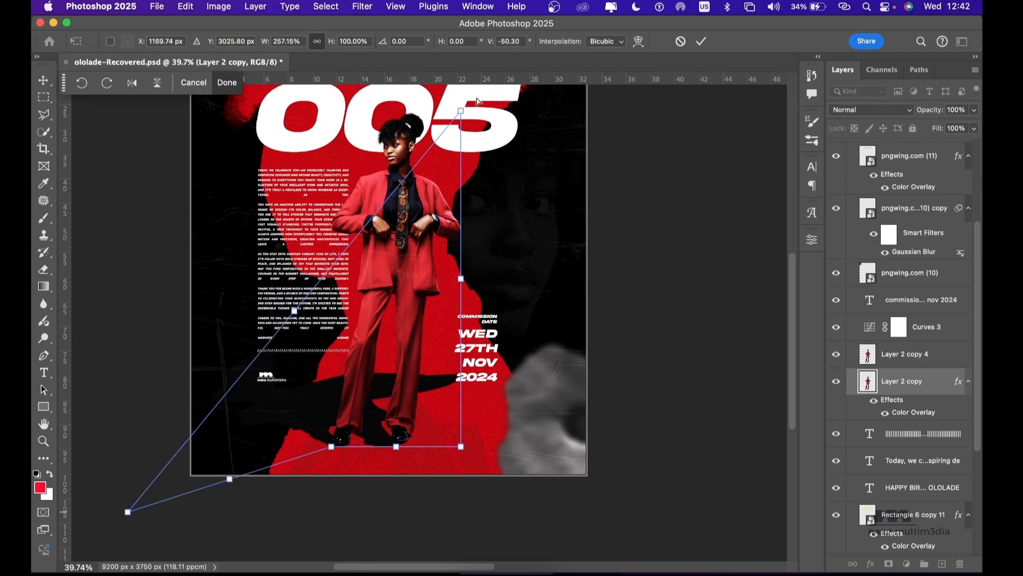
{"action": "left_click_drag", "start_coordinate": [461, 114], "coordinate": [341, 428]}
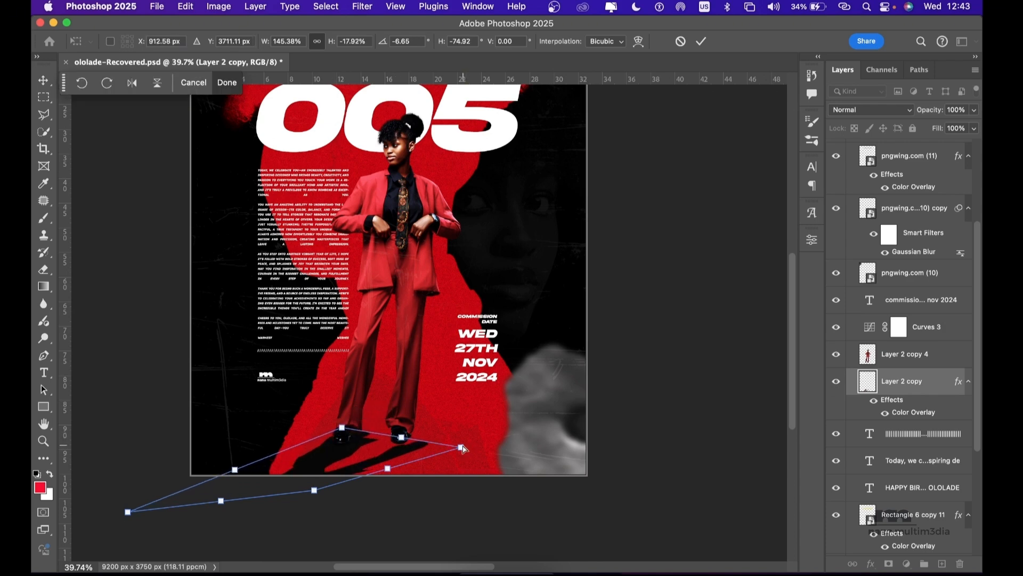
Step: Refine the shadow's distorted corners to align its base with her shoes and widen its far end, finishing the transform
{"action": "left_click_drag", "start_coordinate": [462, 451], "coordinate": [458, 428]}
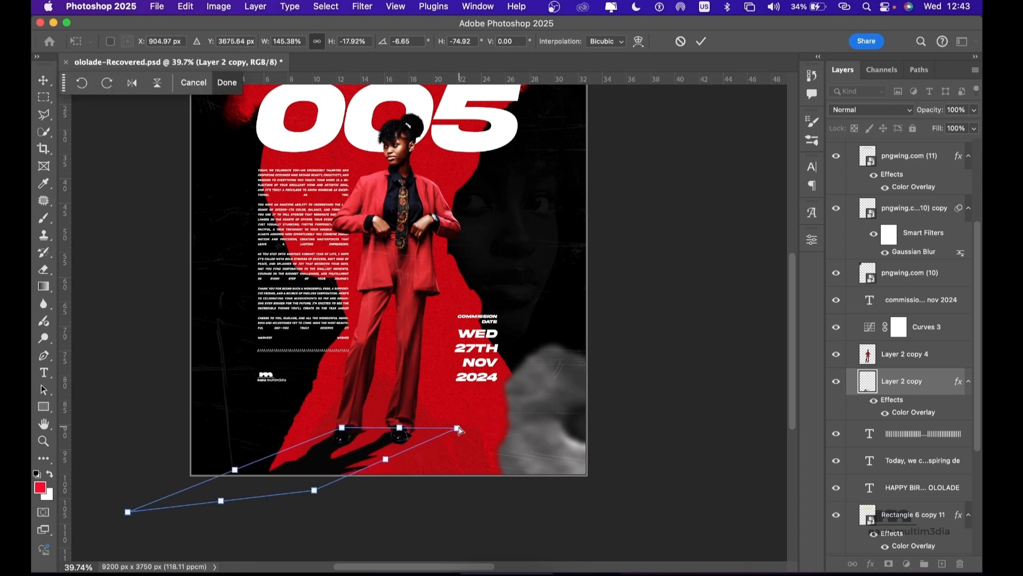
{"action": "left_click_drag", "start_coordinate": [316, 495], "coordinate": [369, 510]}
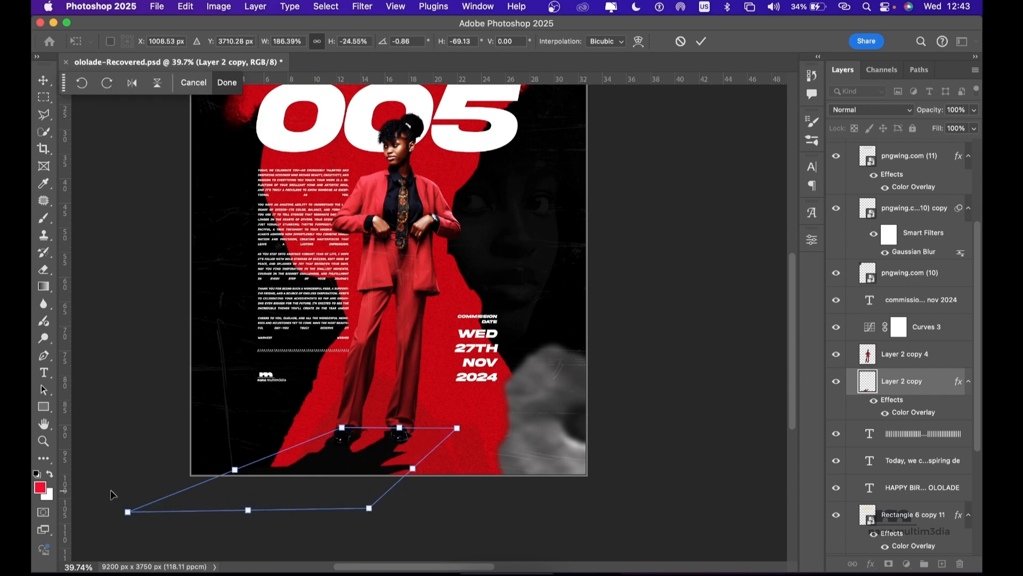
{"action": "left_click_drag", "start_coordinate": [127, 512], "coordinate": [93, 509]}
{"action": "mouse_move", "coordinate": [369, 508]}
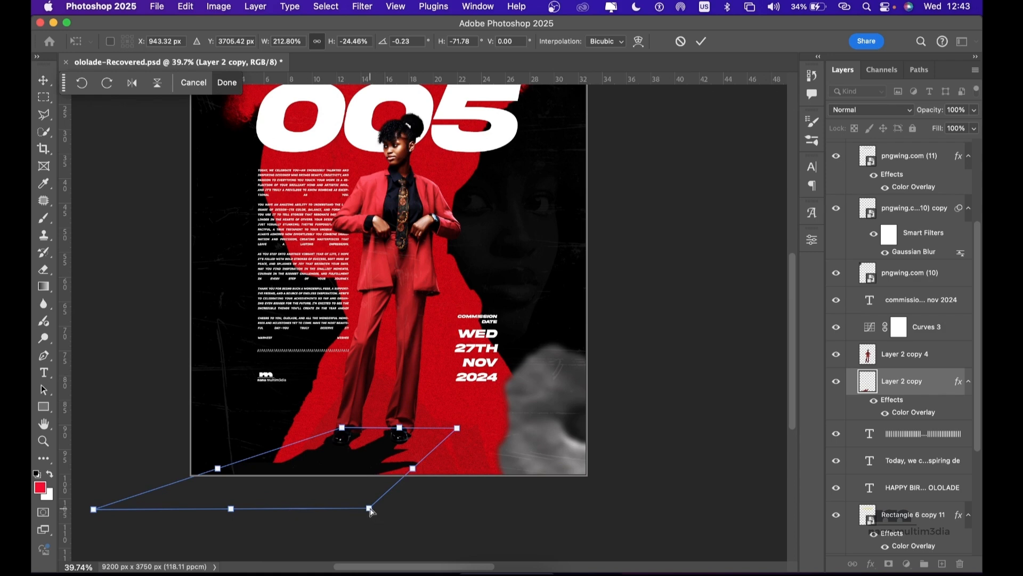
{"action": "mouse_move", "coordinate": [369, 508]}
{"action": "left_mouse_down"}
{"action": "mouse_move", "coordinate": [343, 527]}
{"action": "mouse_move", "coordinate": [358, 518]}
{"action": "left_mouse_up"}
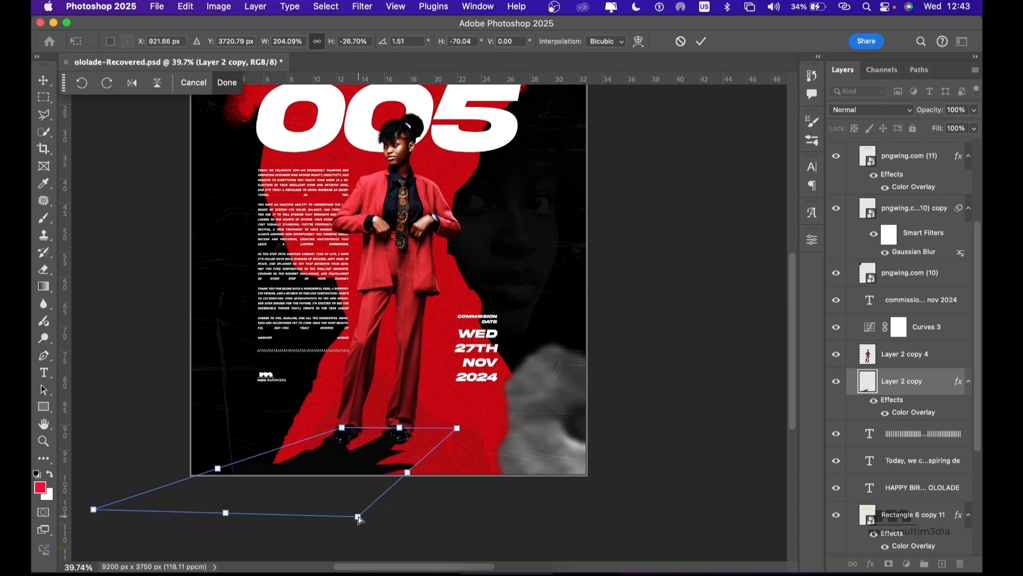
{"action": "key", "text": "Escape"}
{"action": "left_click", "coordinate": [690, 434]}
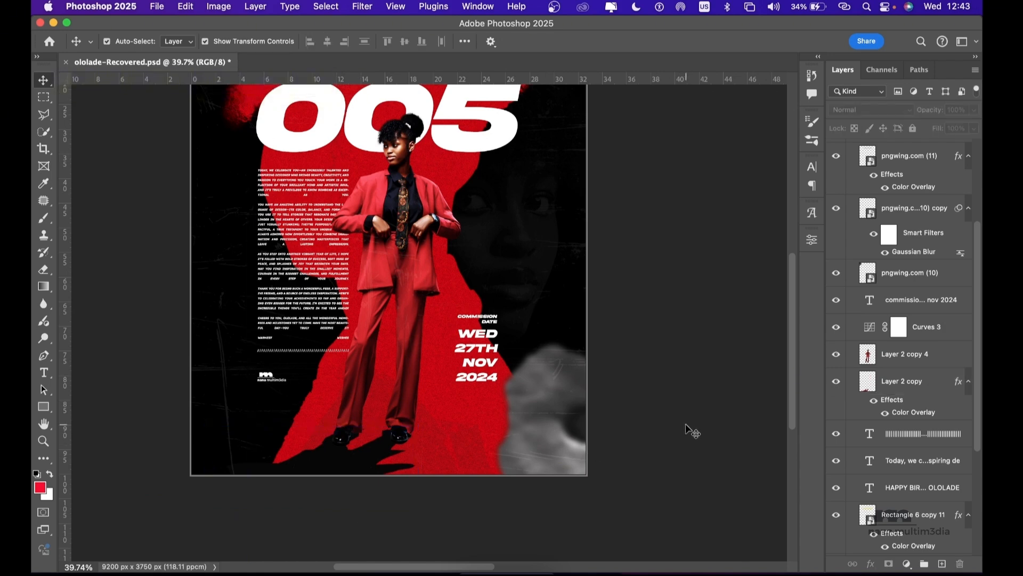
Step: Soften the cast shadow layer with a Gaussian Blur of 6.6 pixels radius
{"action": "left_click", "coordinate": [343, 462]}
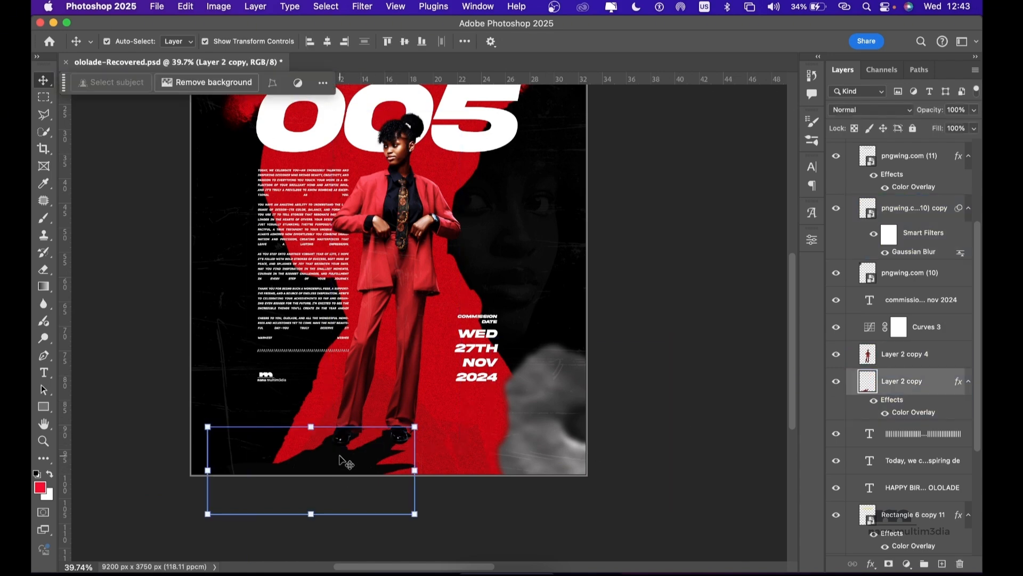
{"action": "left_click", "coordinate": [368, 7]}
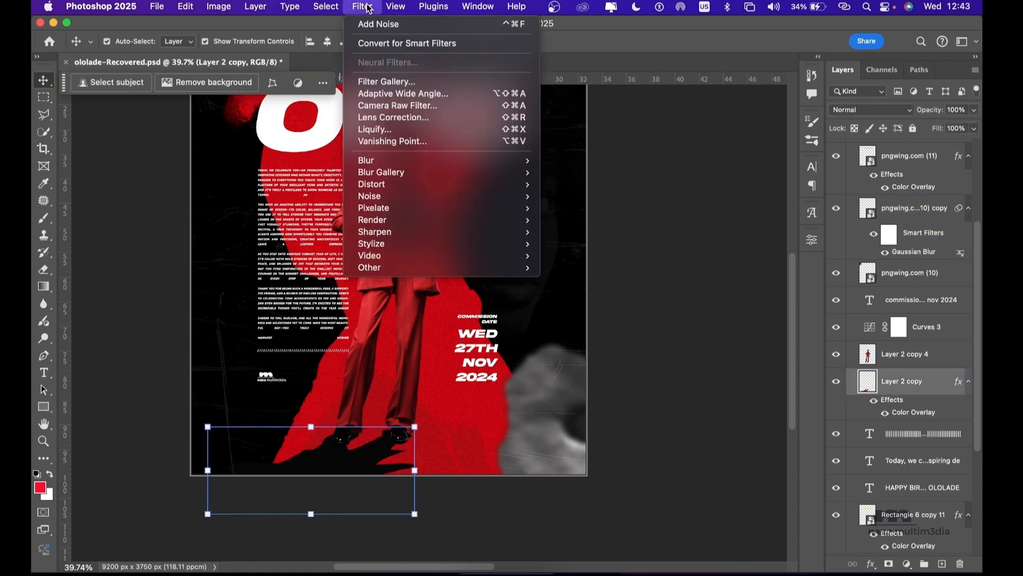
{"action": "mouse_move", "coordinate": [442, 161]}
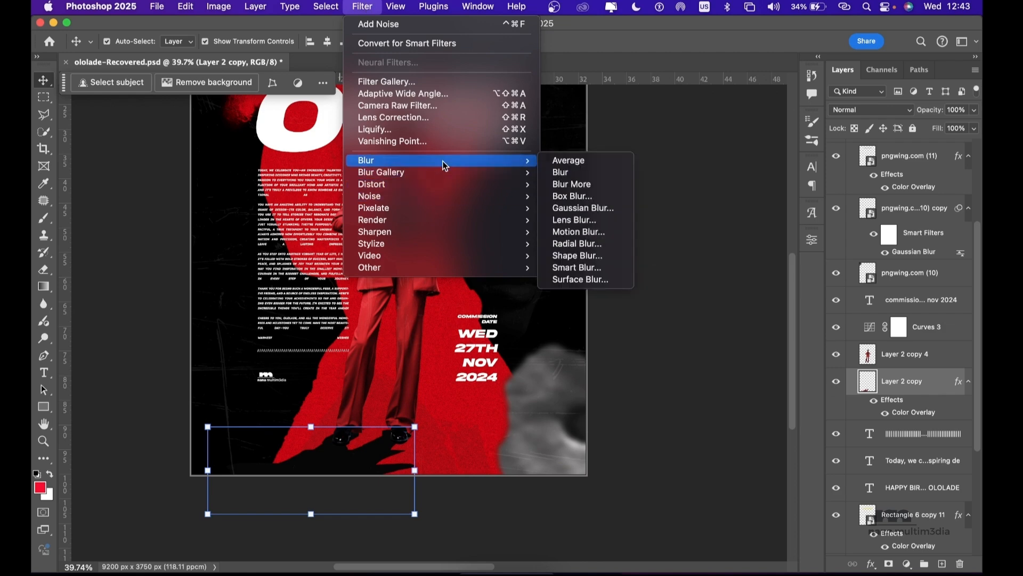
{"action": "left_click", "coordinate": [617, 209]}
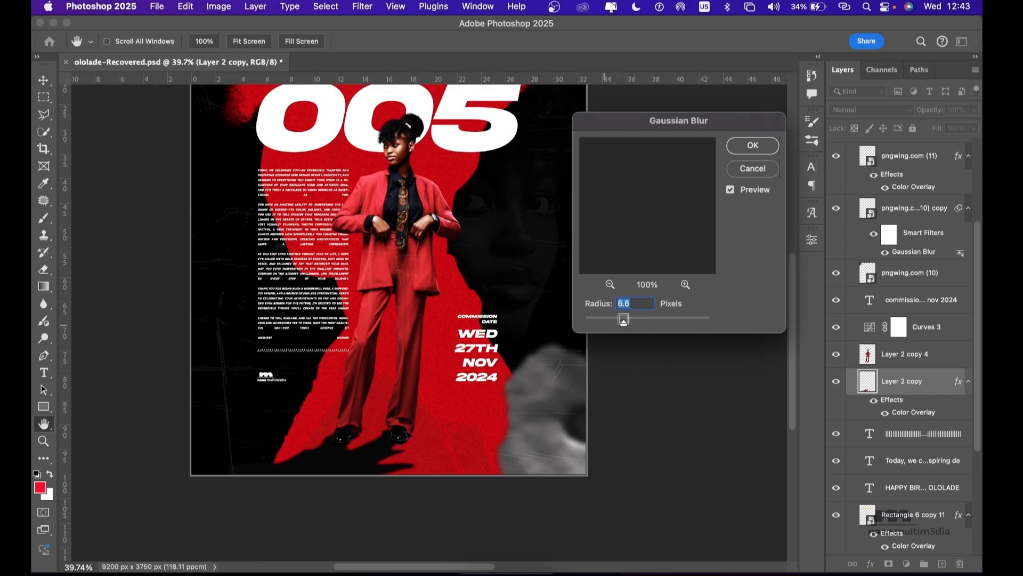
{"action": "left_click", "coordinate": [754, 146]}
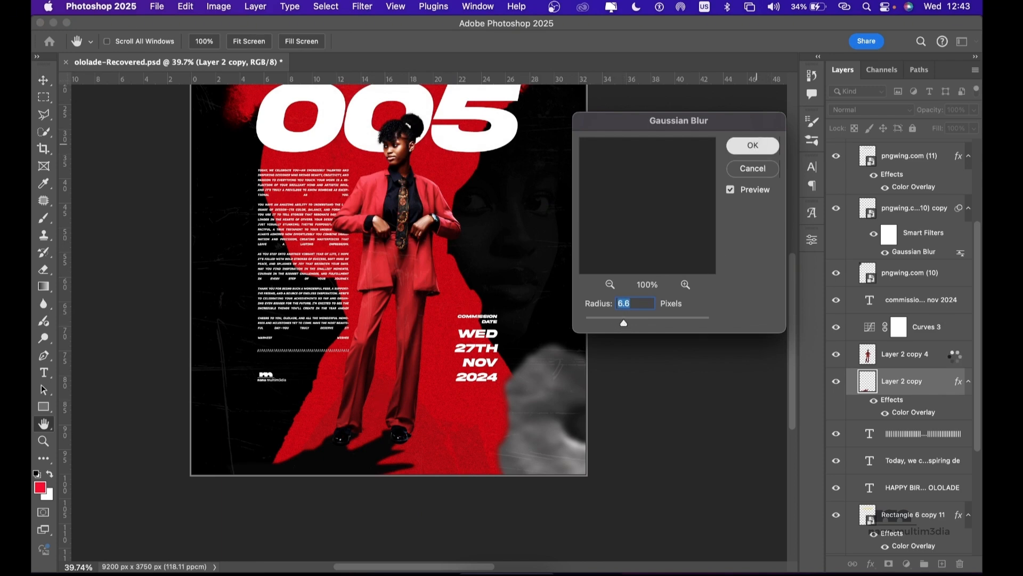
Step: Lower the cast shadow layer's opacity to 26% and deselect the layer
{"action": "key", "text": "v"}
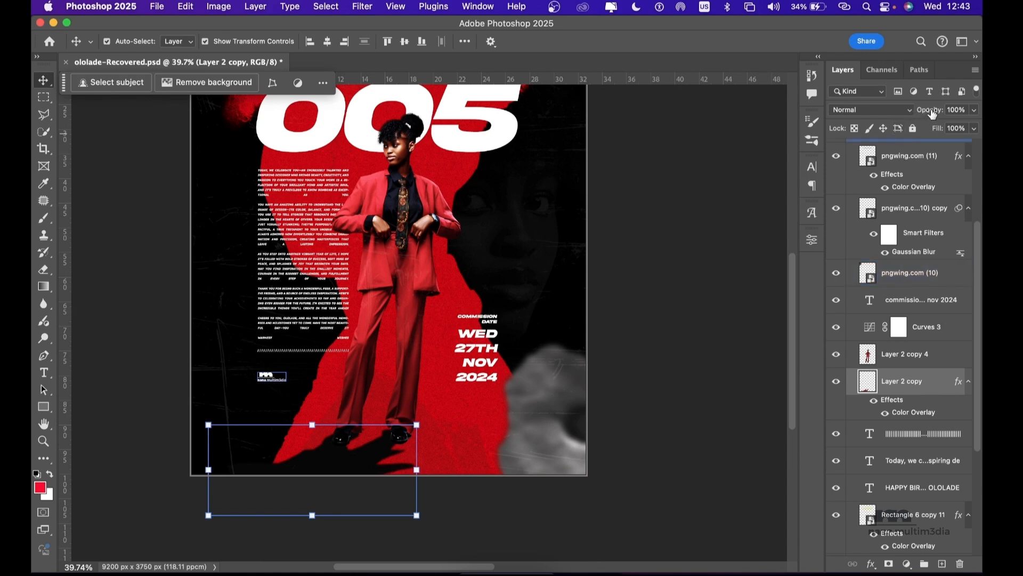
{"action": "left_click_drag", "start_coordinate": [929, 117], "coordinate": [883, 122]}
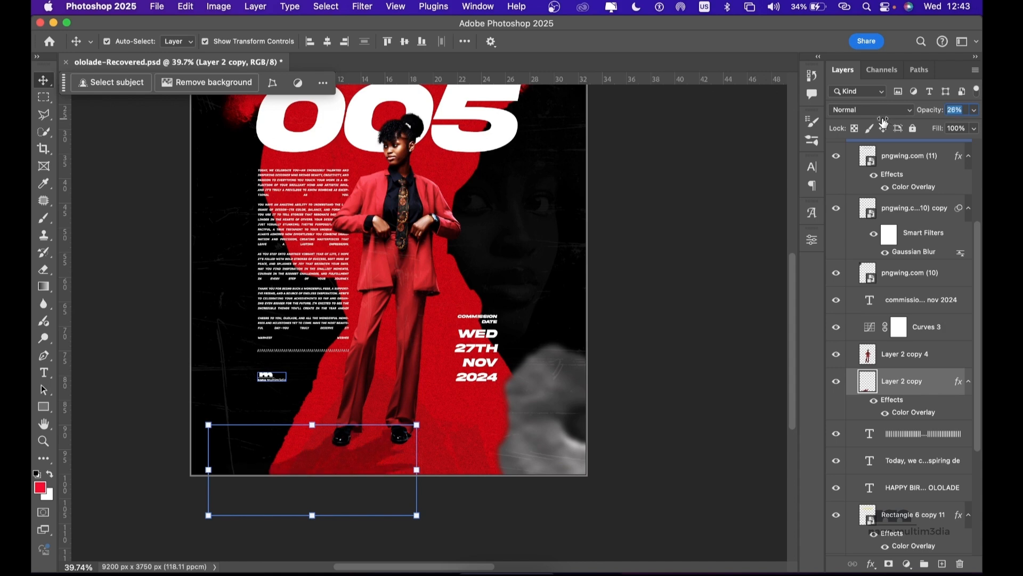
{"action": "left_click", "coordinate": [705, 237]}
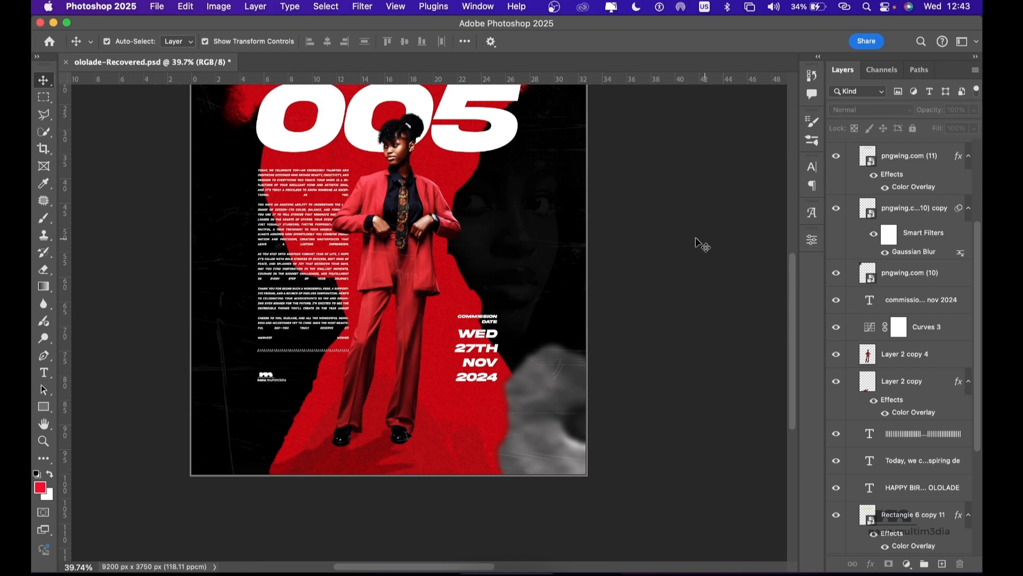
{"action": "left_click", "coordinate": [394, 153]}
{"action": "left_click", "coordinate": [465, 351]}
{"action": "left_click", "coordinate": [373, 453]}
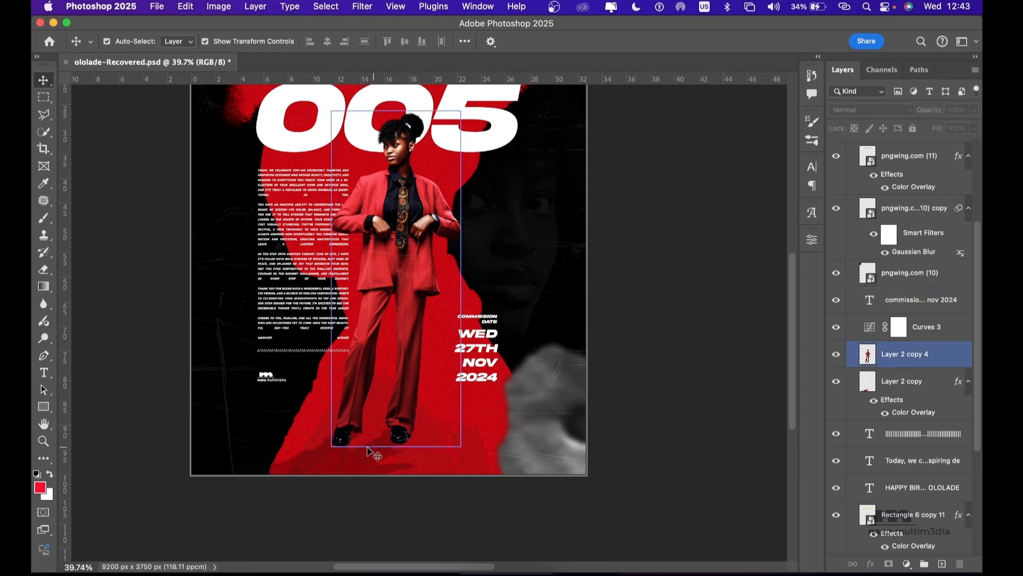
{"action": "left_click", "coordinate": [216, 471]}
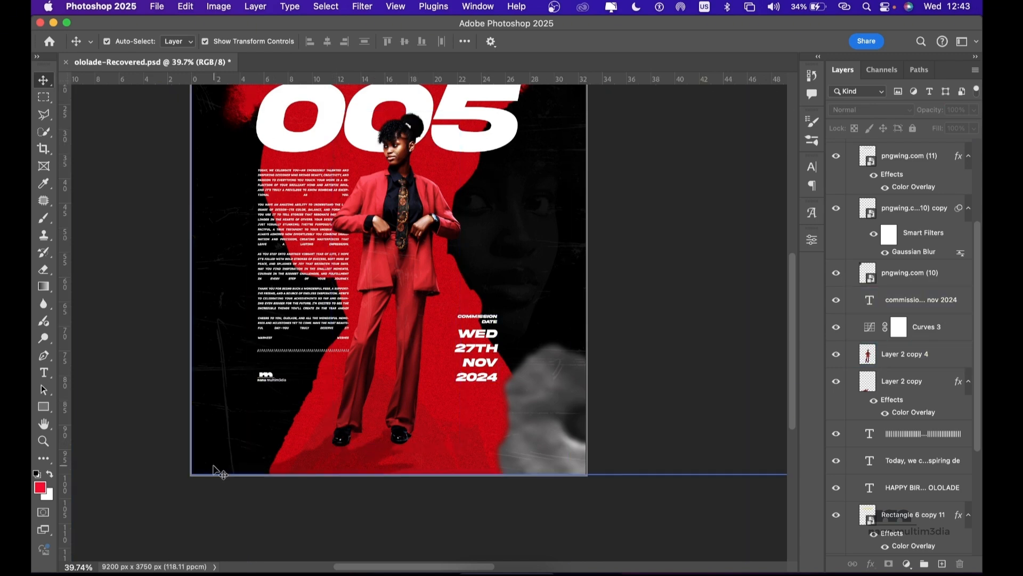
{"action": "left_click", "coordinate": [257, 339]}
{"action": "left_click", "coordinate": [397, 201]}
{"action": "left_click", "coordinate": [608, 290]}
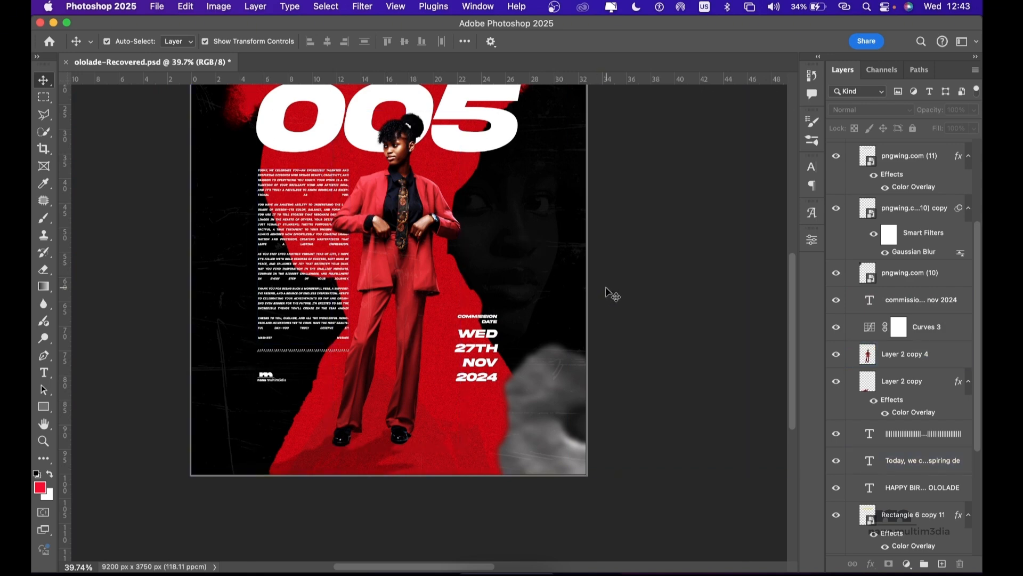
Step: Select the commission date text block to check which font it uses
{"action": "left_click", "coordinate": [478, 331]}
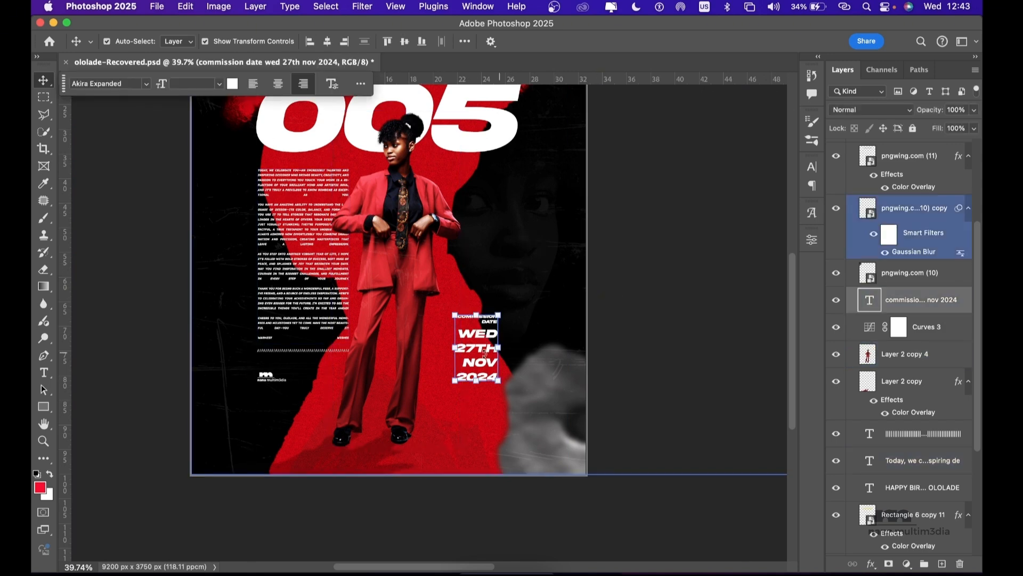
{"action": "scroll", "coordinate": [495, 283], "scroll_direction": "up", "scroll_amount": 2}
{"action": "scroll", "coordinate": [496, 282], "scroll_direction": "right", "scroll_amount": 2}
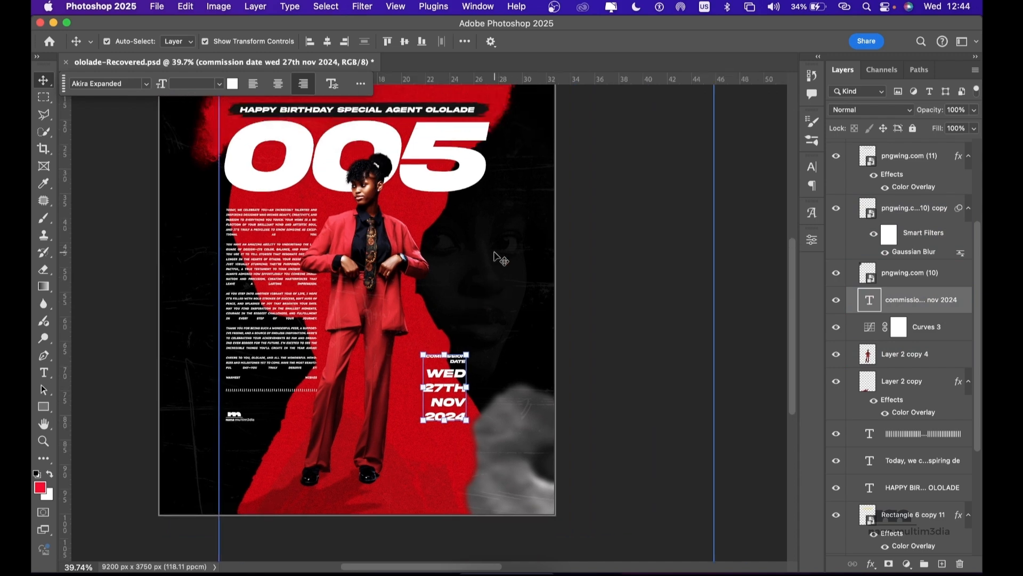
Step: Inspect the faded face layer's Hue/Saturation adjustment, then its blend mode and opacity, and deselect the layer
{"action": "left_click", "coordinate": [496, 256]}
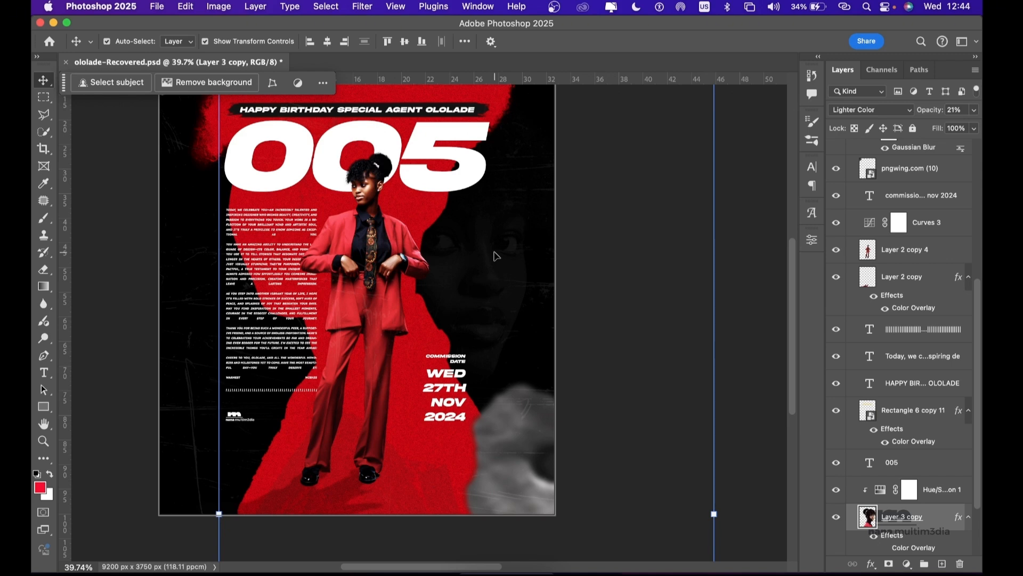
{"action": "double_click", "coordinate": [879, 489]}
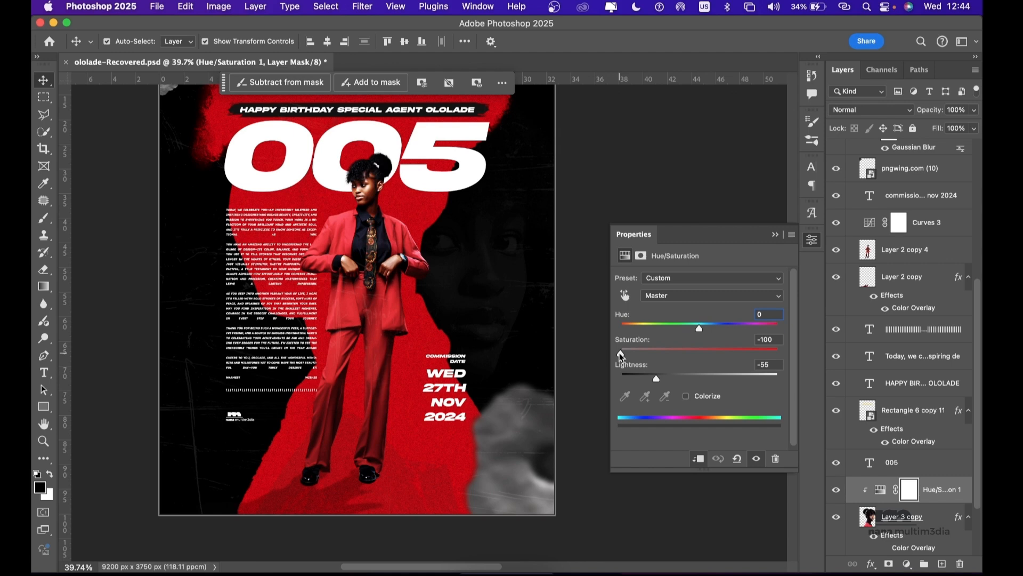
{"action": "left_click", "coordinate": [913, 409]}
{"action": "left_click", "coordinate": [901, 516]}
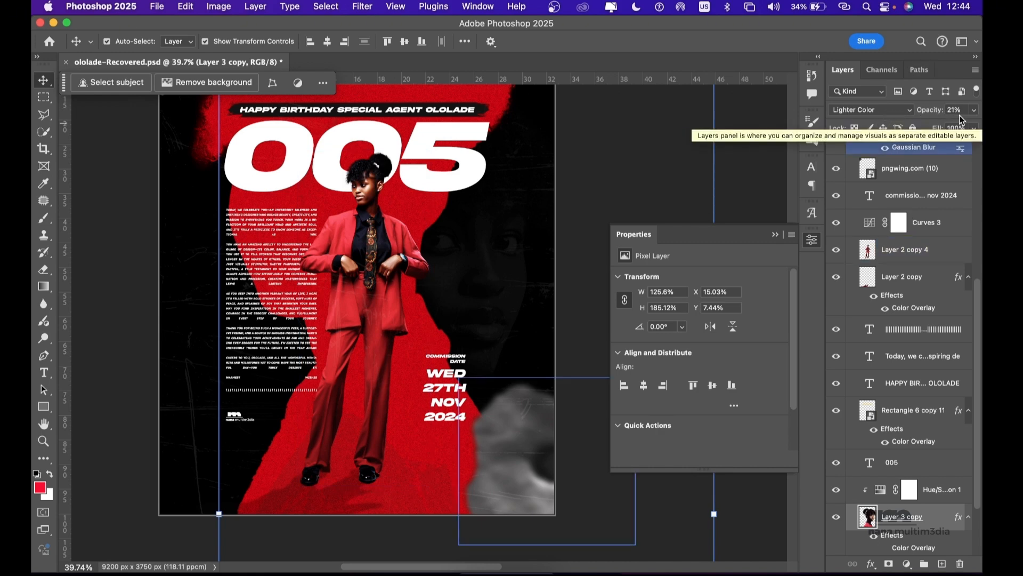
{"action": "left_click", "coordinate": [589, 242]}
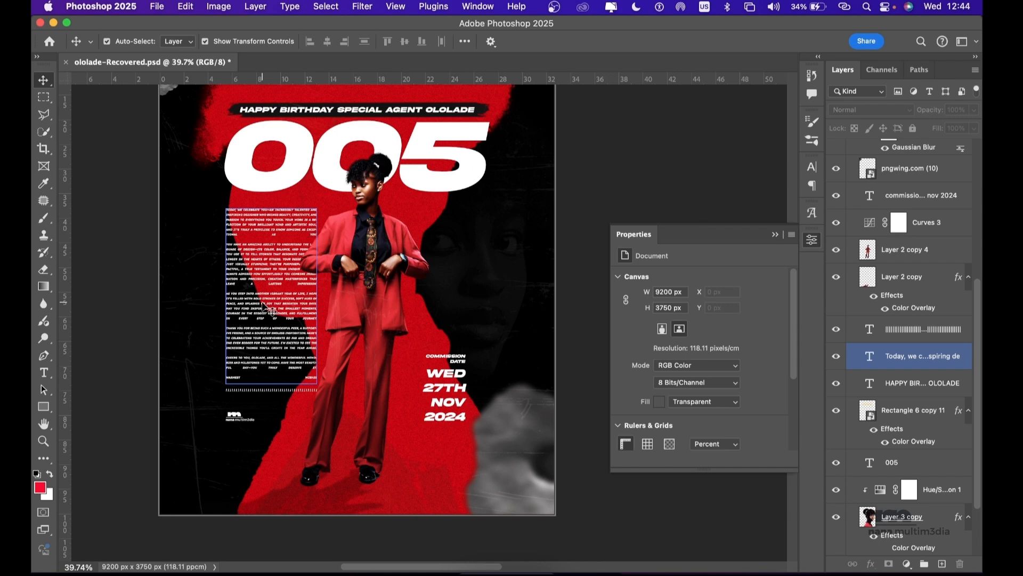
Step: Hide the faded face layer, Layer 3 copy, to compare the poster without it, and show it again
{"action": "left_click", "coordinate": [482, 316]}
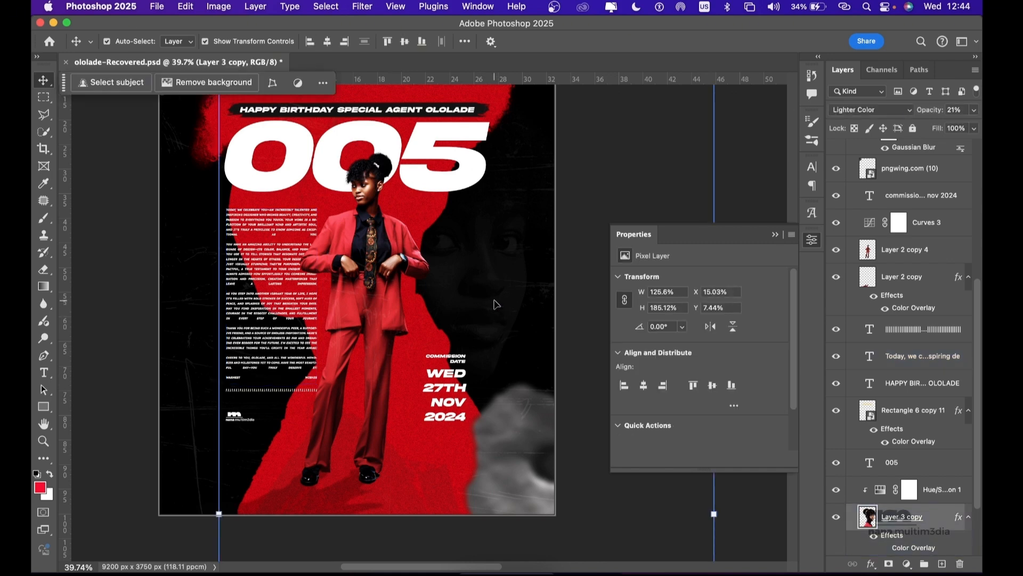
{"action": "left_click", "coordinate": [835, 516]}
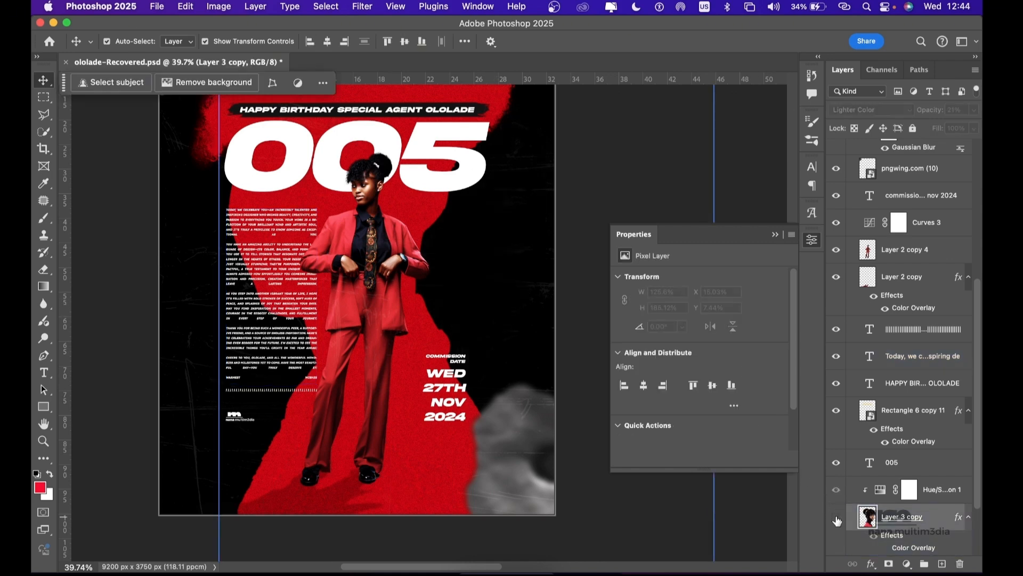
{"action": "left_click", "coordinate": [439, 284]}
{"action": "left_click", "coordinate": [439, 284]}
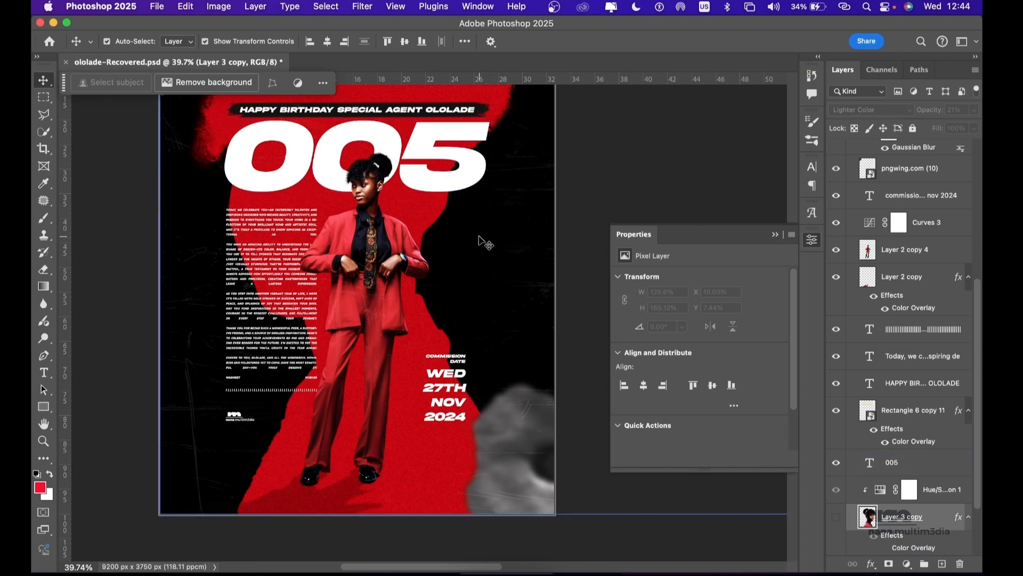
{"action": "left_click", "coordinate": [375, 219]}
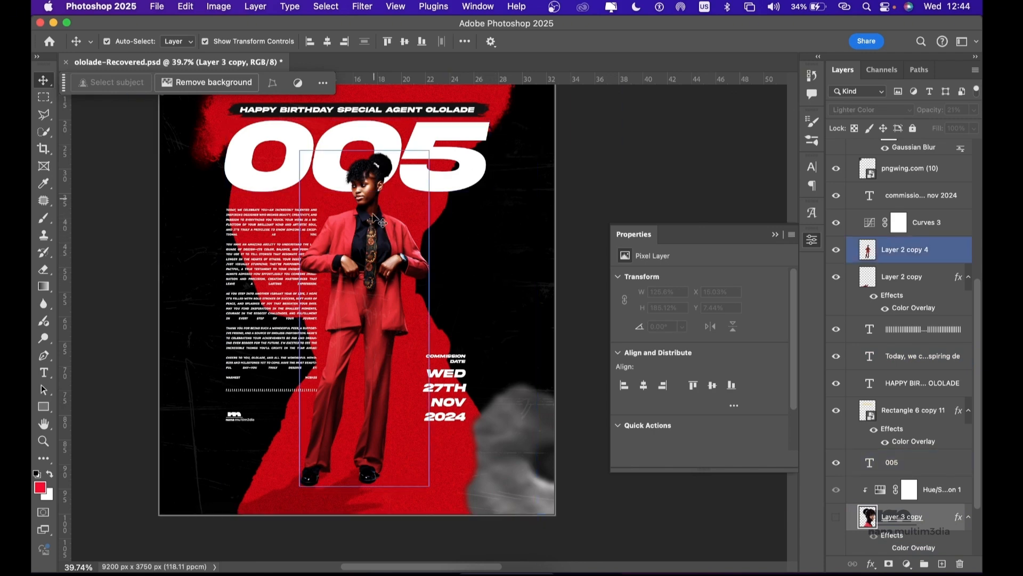
{"action": "left_click", "coordinate": [275, 253]}
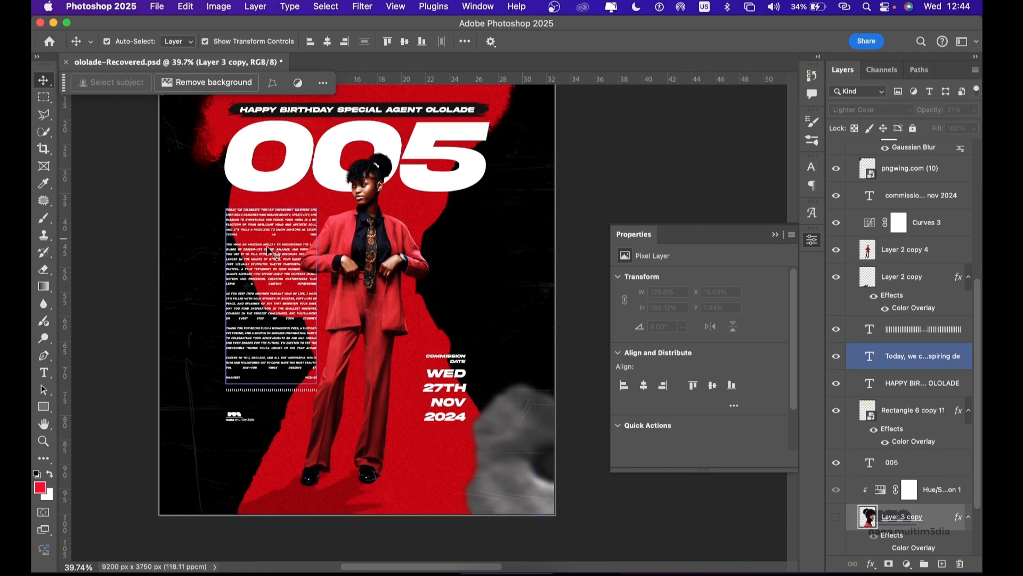
{"action": "left_click", "coordinate": [373, 250]}
{"action": "left_click", "coordinate": [442, 249]}
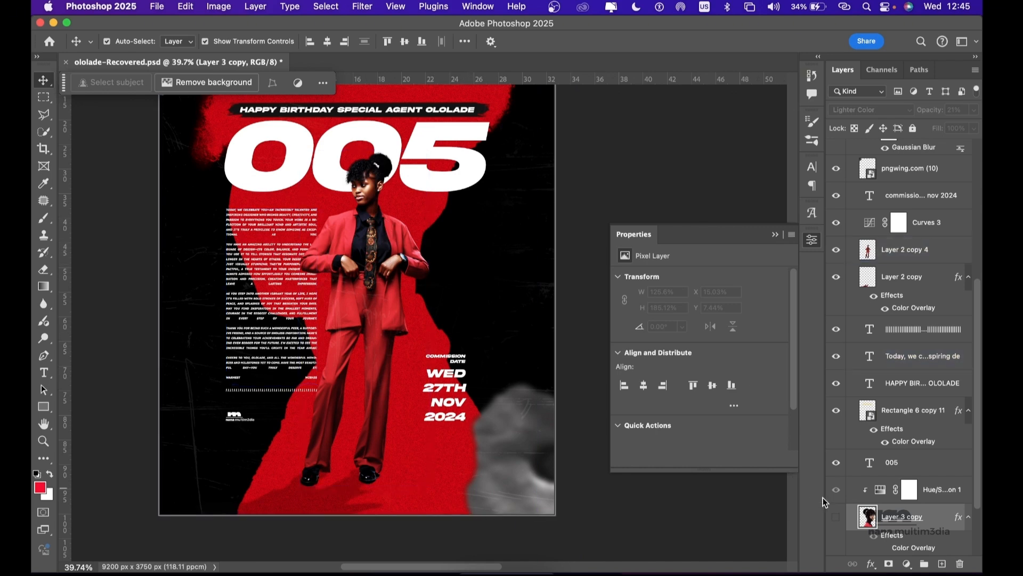
{"action": "left_click", "coordinate": [835, 516]}
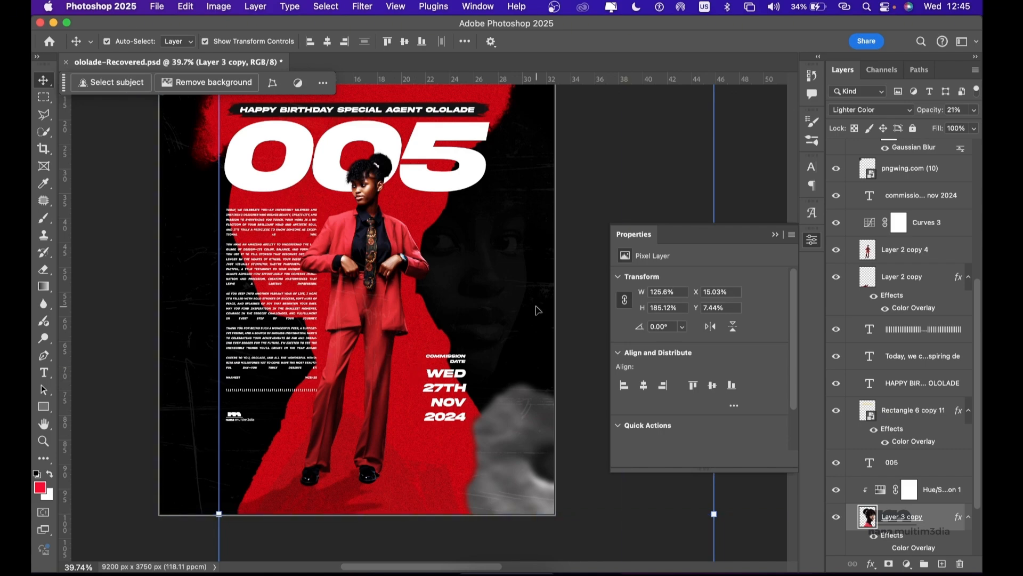
Step: Examine the face, the scratch textures beside the body text, and the overall poster composition
{"action": "scroll", "coordinate": [521, 290], "scroll_direction": "up", "scroll_amount": 5}
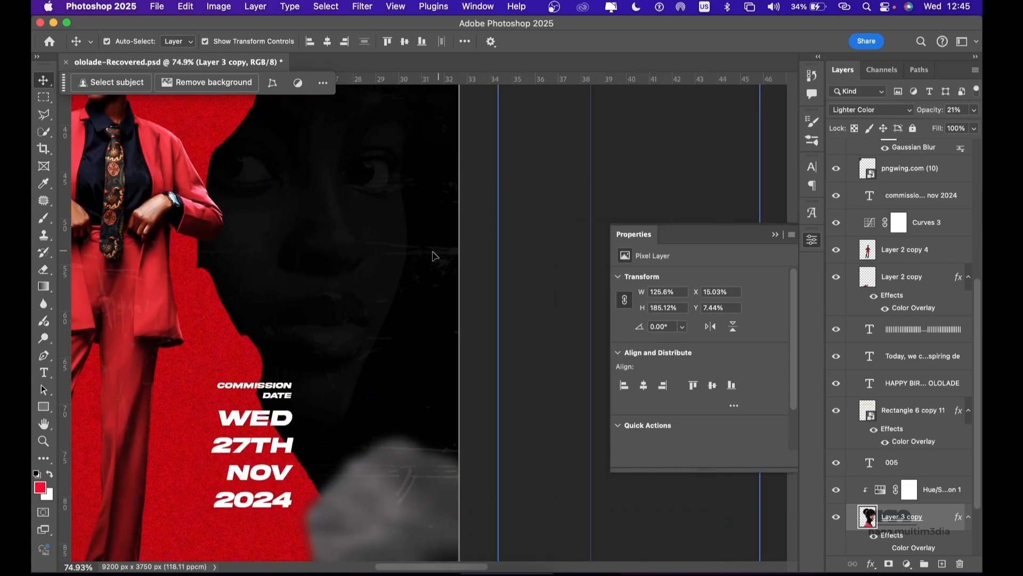
{"action": "scroll", "coordinate": [434, 251], "scroll_direction": "left", "scroll_amount": 10}
{"action": "scroll", "coordinate": [433, 254], "scroll_direction": "right", "scroll_amount": 2}
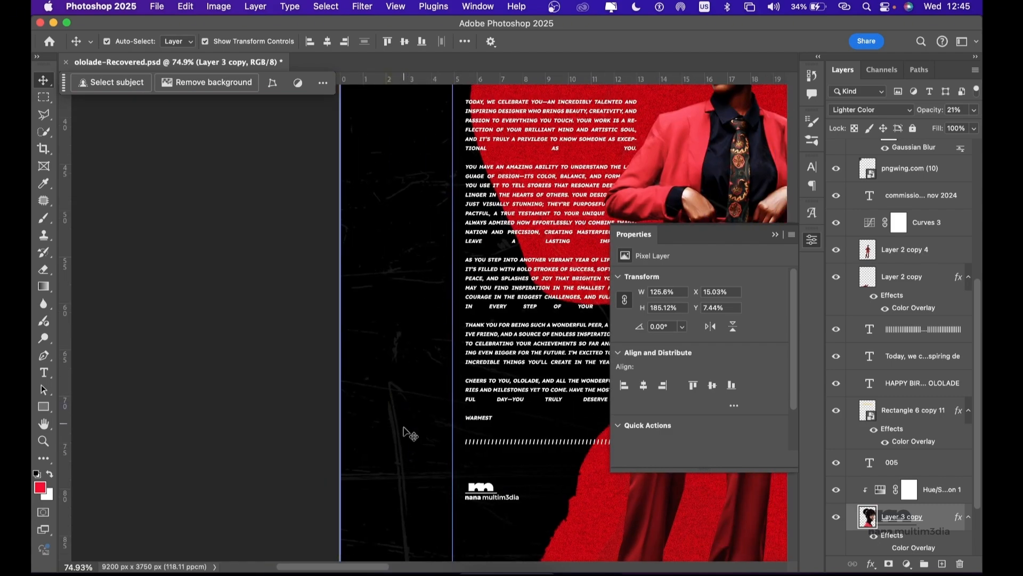
{"action": "scroll", "coordinate": [409, 419], "scroll_direction": "down", "scroll_amount": 2}
{"action": "scroll", "coordinate": [405, 413], "scroll_direction": "down", "scroll_amount": 4}
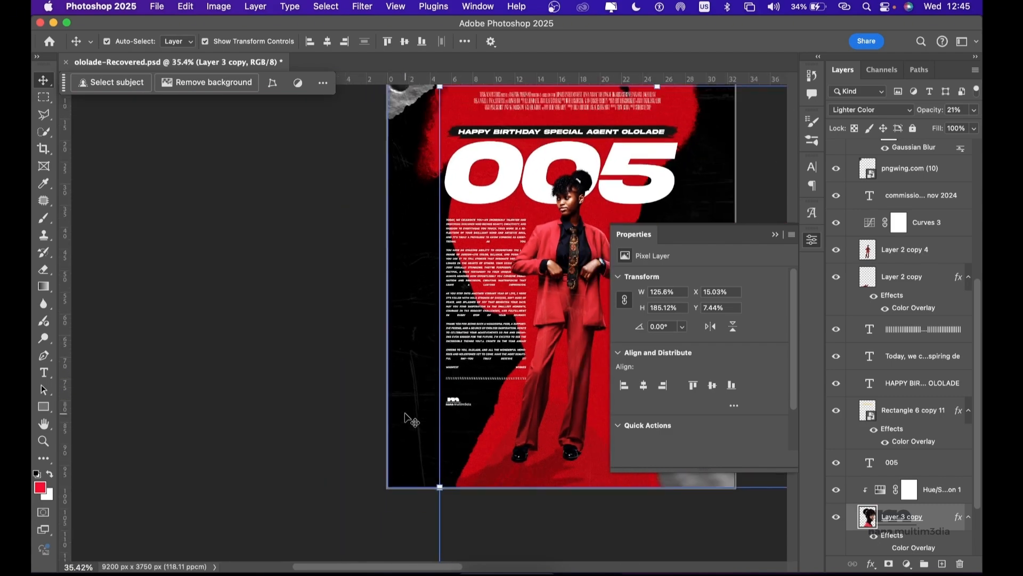
{"action": "scroll", "coordinate": [405, 419], "scroll_direction": "right", "scroll_amount": 2}
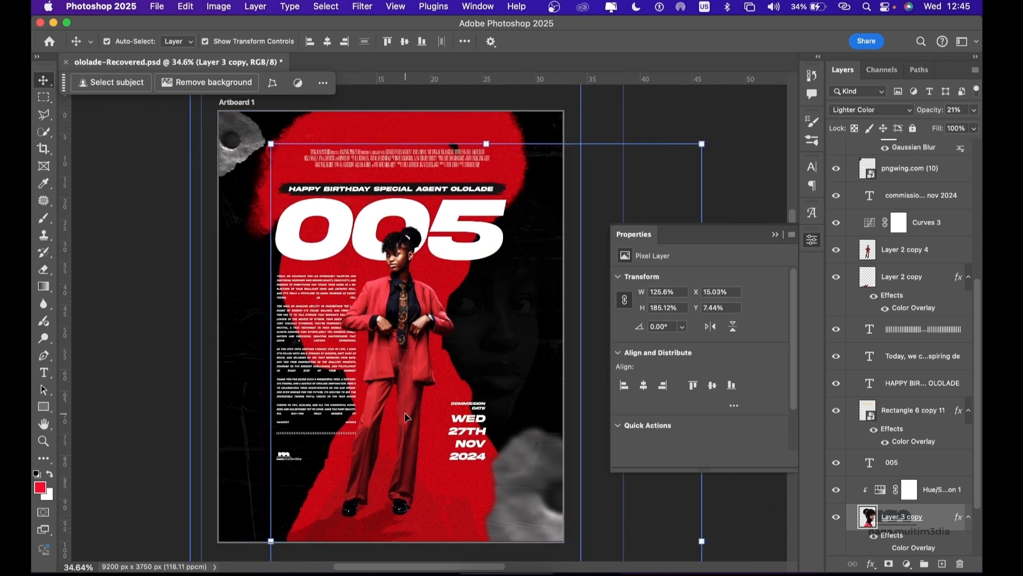
{"action": "scroll", "coordinate": [405, 416], "scroll_direction": "up", "scroll_amount": 2}
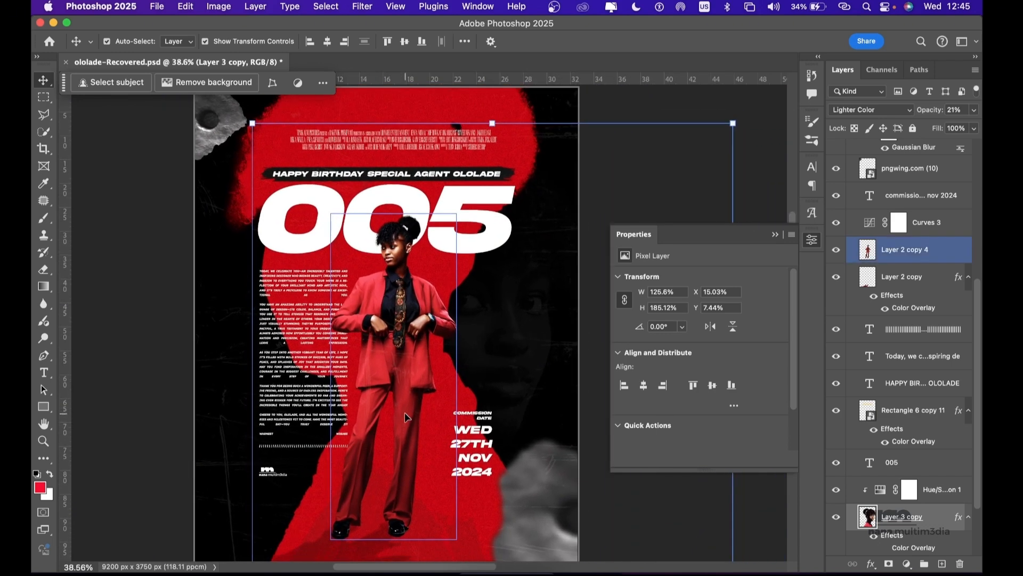
{"action": "scroll", "coordinate": [405, 417], "scroll_direction": "down", "scroll_amount": 1}
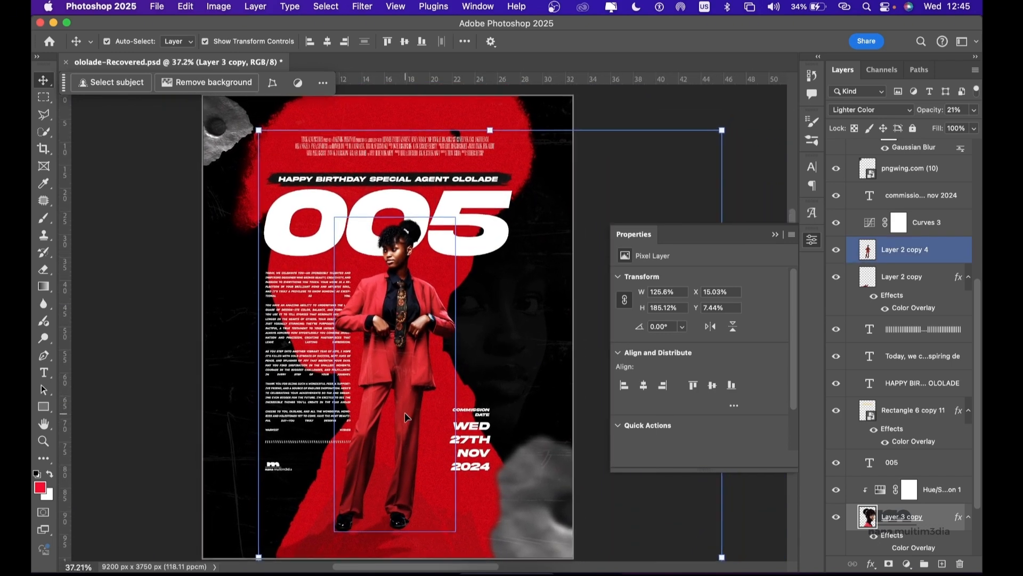
{"action": "scroll", "coordinate": [407, 417], "scroll_direction": "down", "scroll_amount": 1}
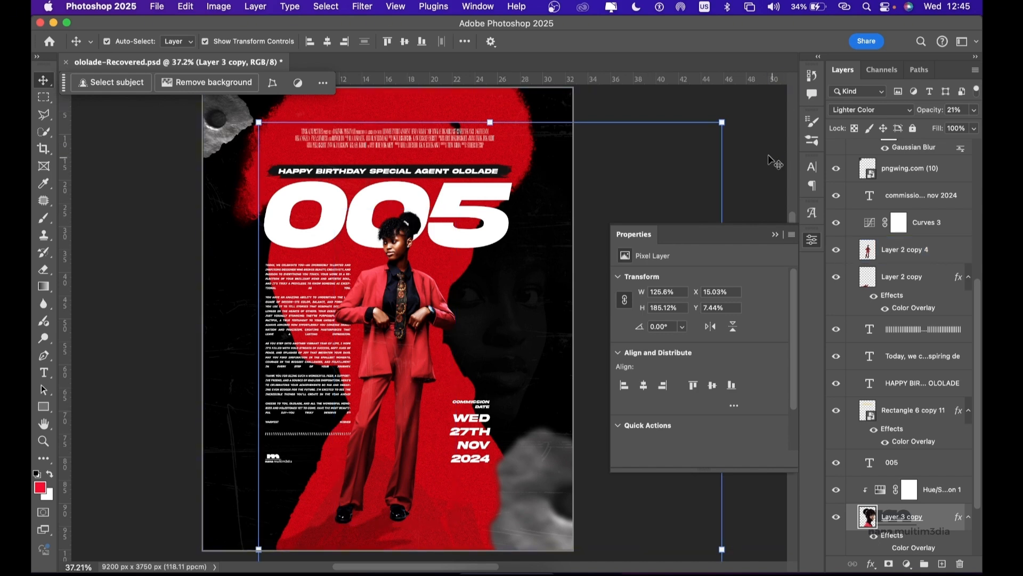
Step: Hide all of Artboard 1's layers, from the uppermost texture down to Color Fill 1
{"action": "left_click", "coordinate": [911, 194]}
{"action": "scroll", "coordinate": [911, 194], "scroll_direction": "up", "scroll_amount": 5}
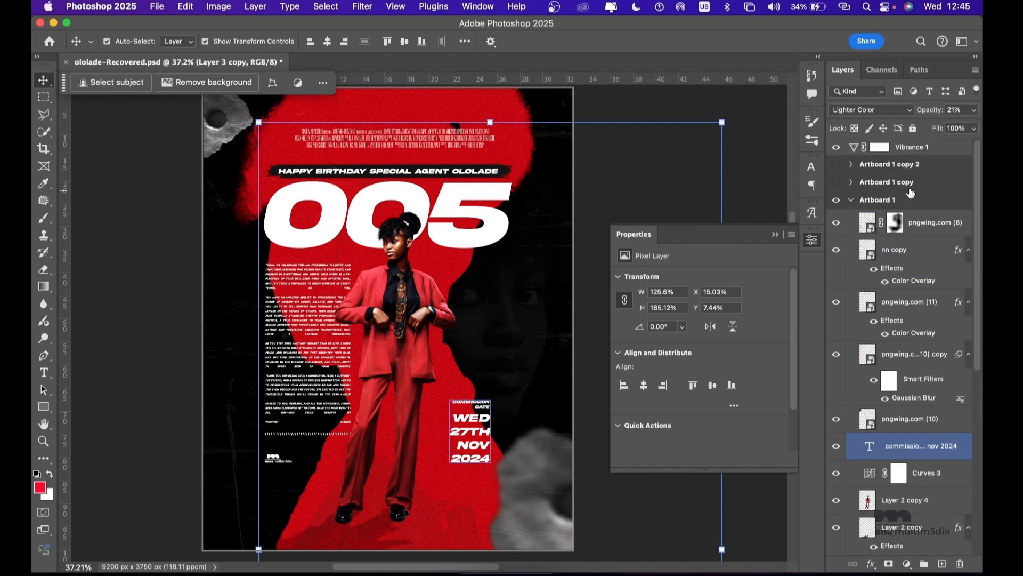
{"action": "left_click", "coordinate": [868, 223]}
{"action": "left_click_drag", "start_coordinate": [836, 301], "coordinate": [836, 565]}
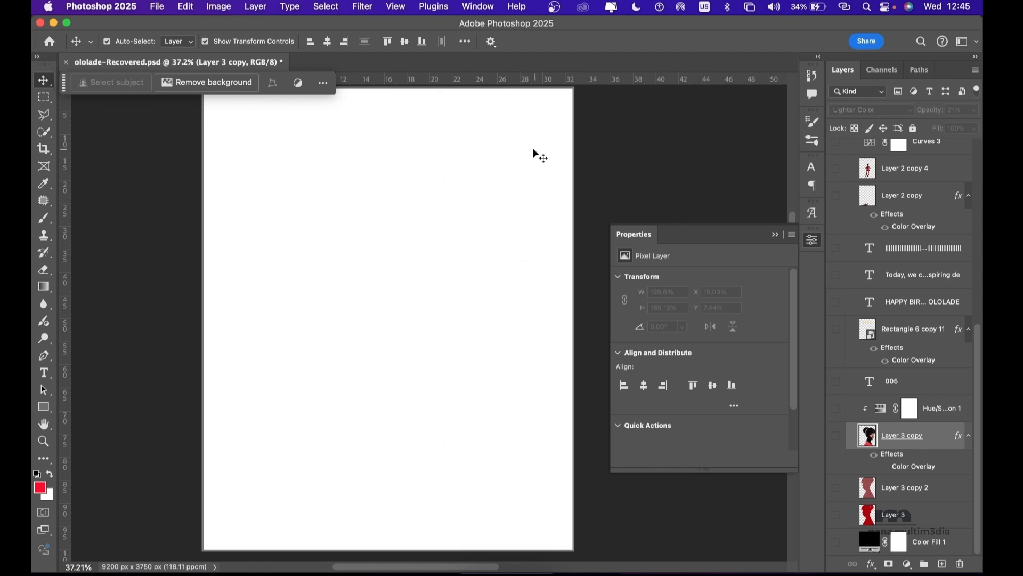
Step: Show the background build-up in order: Color Fill 1, Layer 3, Layer 3 copy 2, Layer 3 copy and its Hue/Saturation adjustment
{"action": "left_click", "coordinate": [836, 542]}
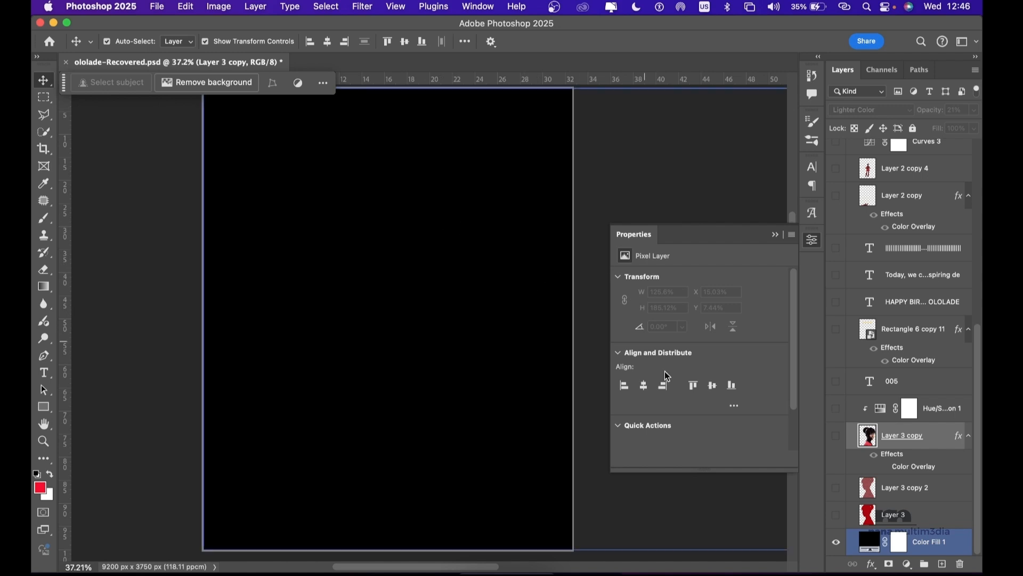
{"action": "left_click", "coordinate": [835, 515]}
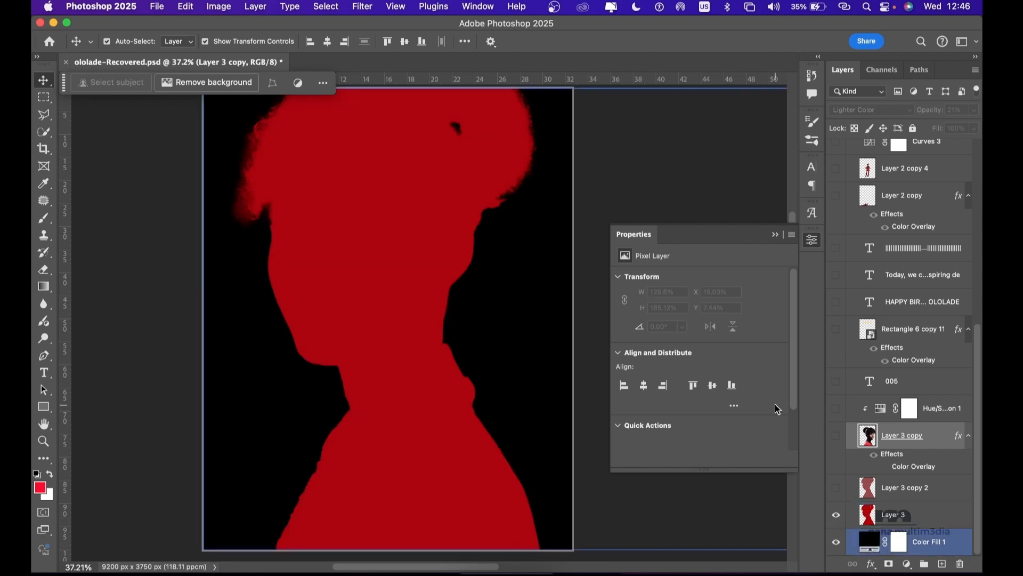
{"action": "left_click", "coordinate": [836, 488]}
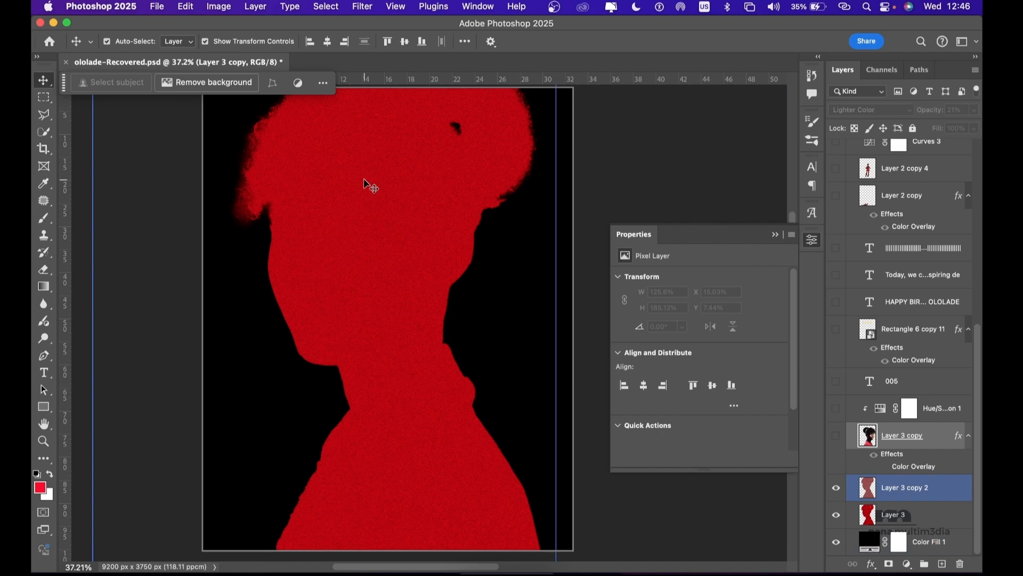
{"action": "left_click", "coordinate": [836, 435]}
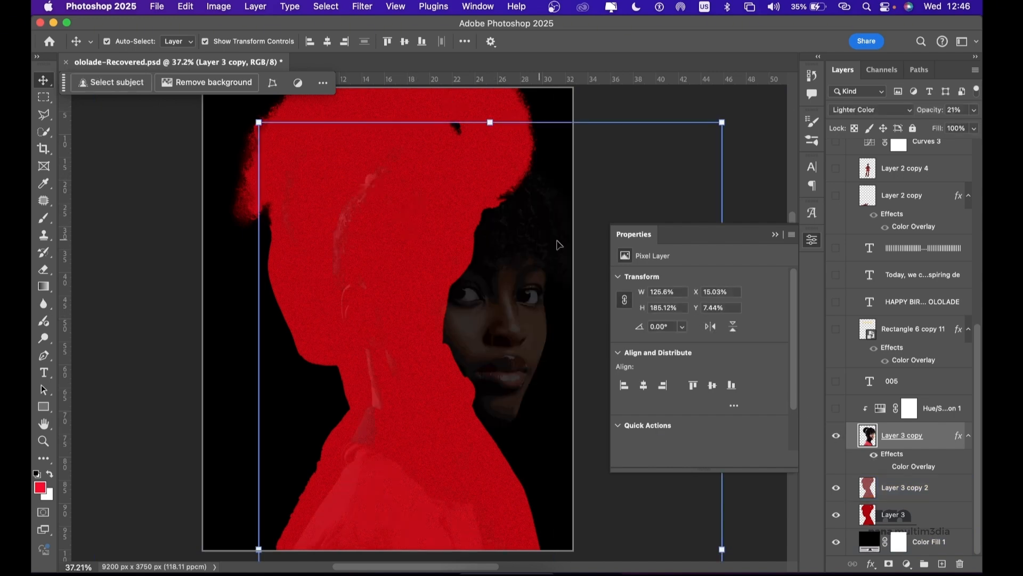
{"action": "left_click", "coordinate": [835, 408]}
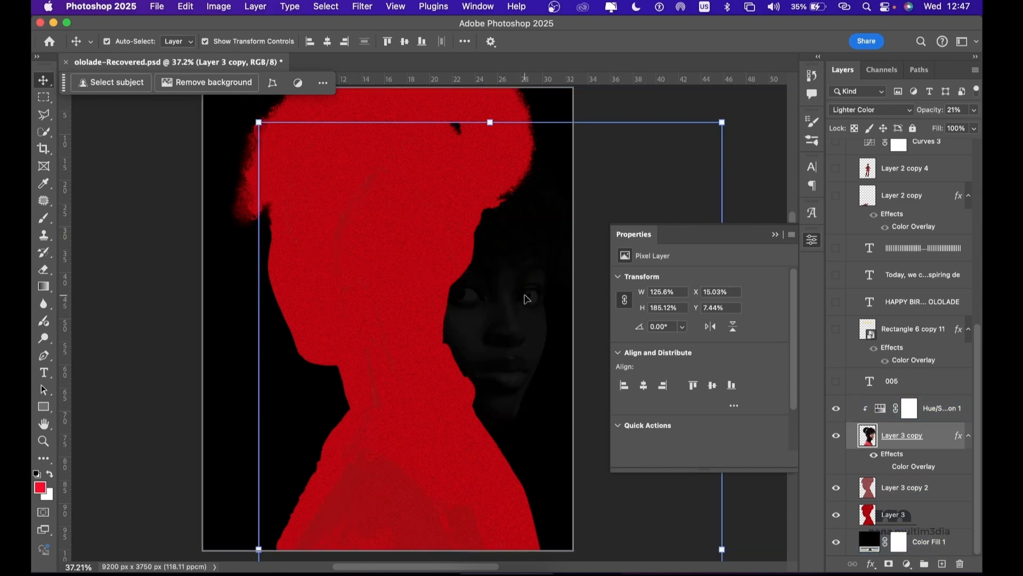
Step: Show the 005 title, its dark brush strip, the birthday headline, the body text and the row of bars, and select that row
{"action": "left_click", "coordinate": [925, 382]}
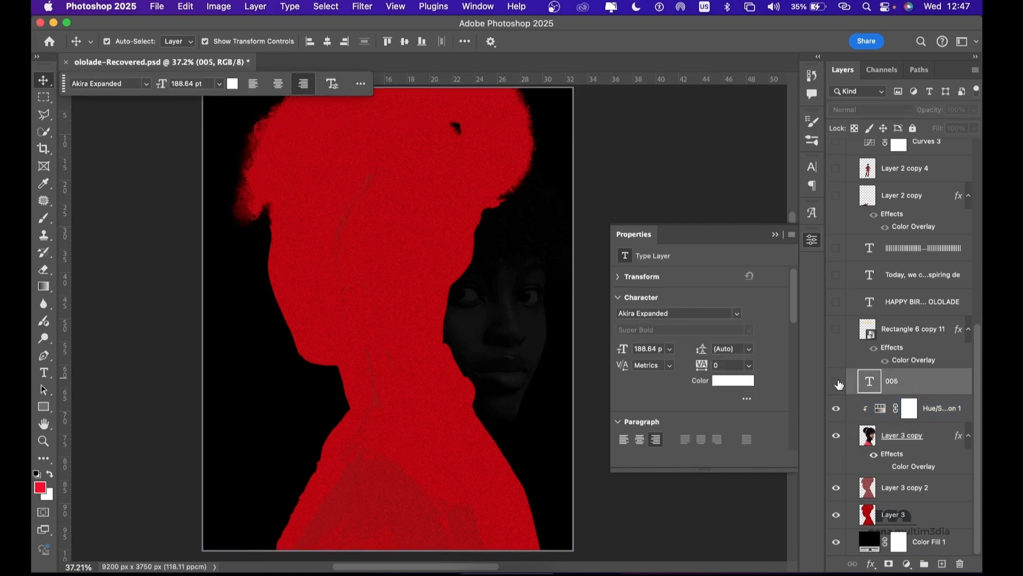
{"action": "left_click", "coordinate": [835, 381]}
{"action": "left_click", "coordinate": [835, 329]}
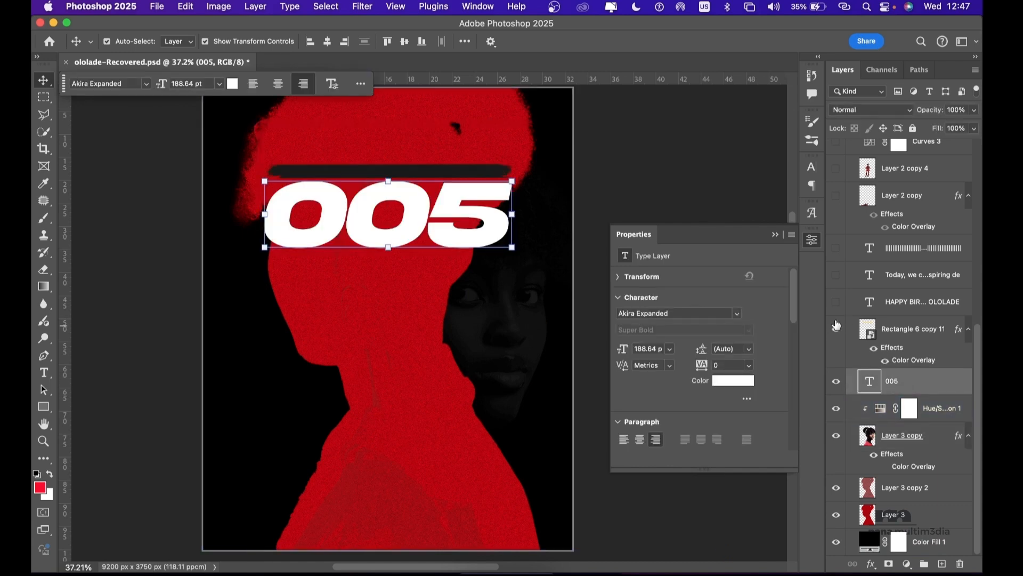
{"action": "left_click", "coordinate": [835, 302]}
{"action": "left_click", "coordinate": [837, 276]}
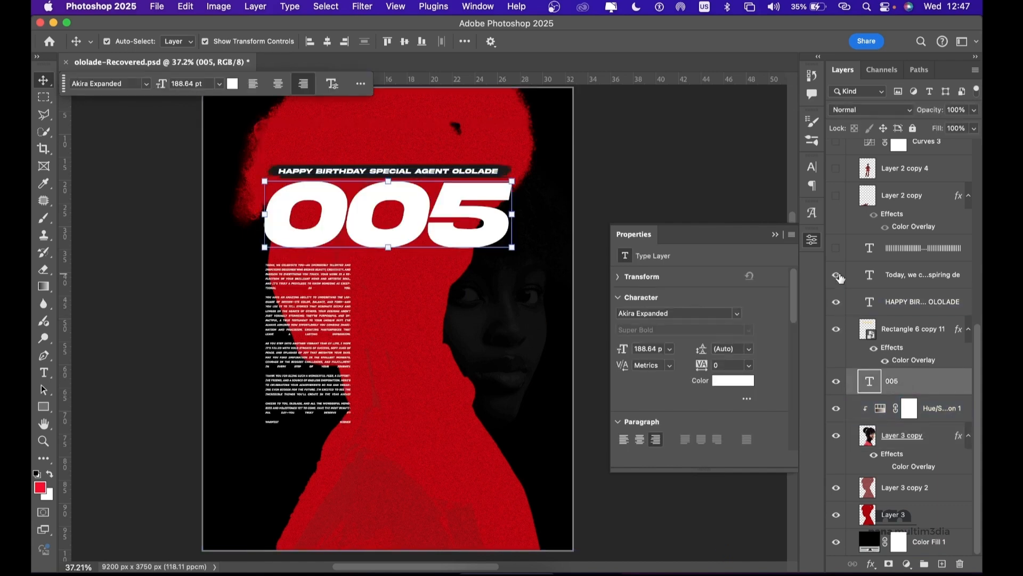
{"action": "left_click", "coordinate": [837, 248]}
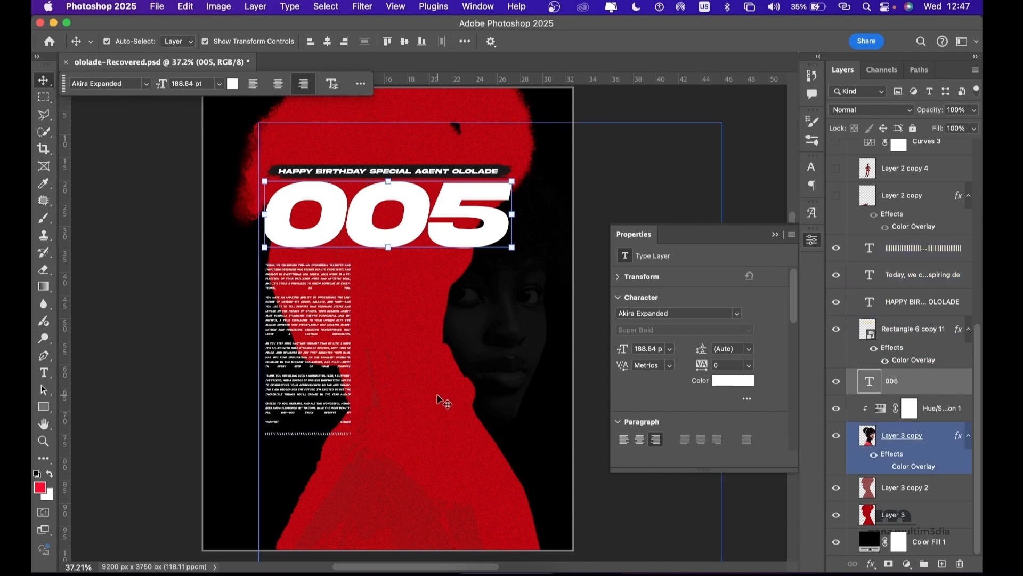
{"action": "left_click", "coordinate": [331, 434]}
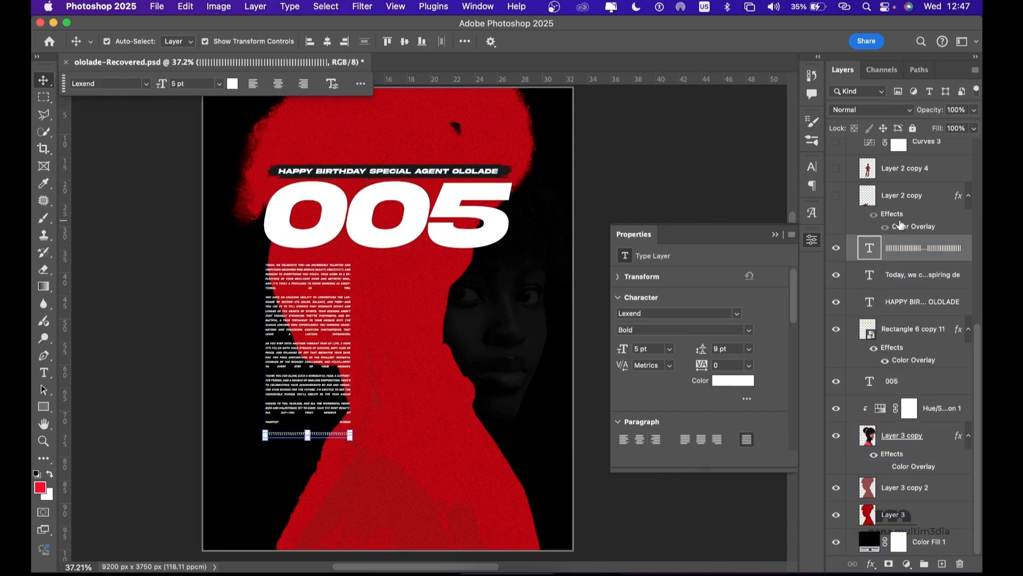
Step: Show the cast shadow layer, Layer 2 copy, and the standing woman on Layer 2 copy 4
{"action": "scroll", "coordinate": [901, 225], "scroll_direction": "up", "scroll_amount": 3}
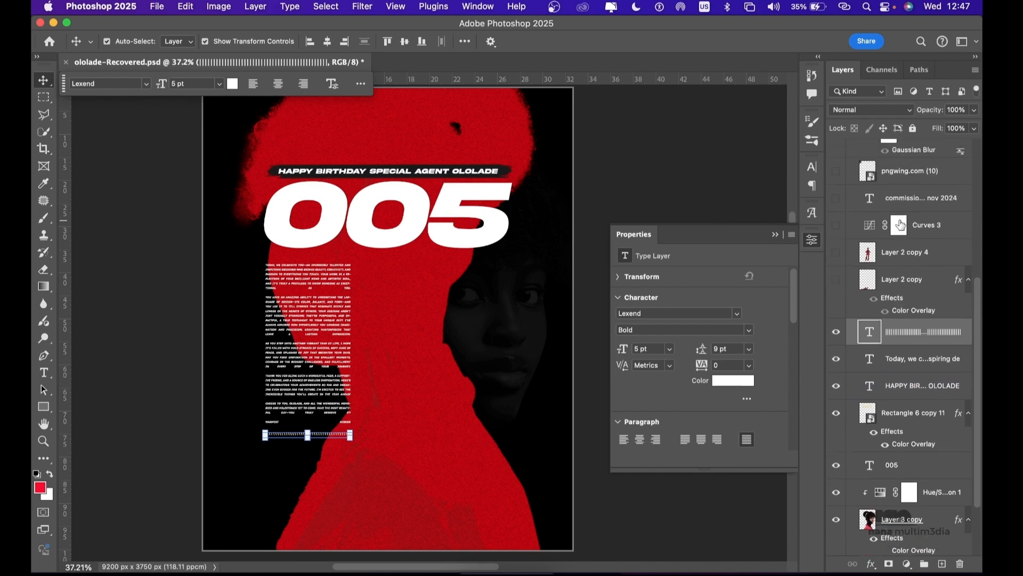
{"action": "left_click", "coordinate": [837, 279]}
{"action": "left_click", "coordinate": [836, 251]}
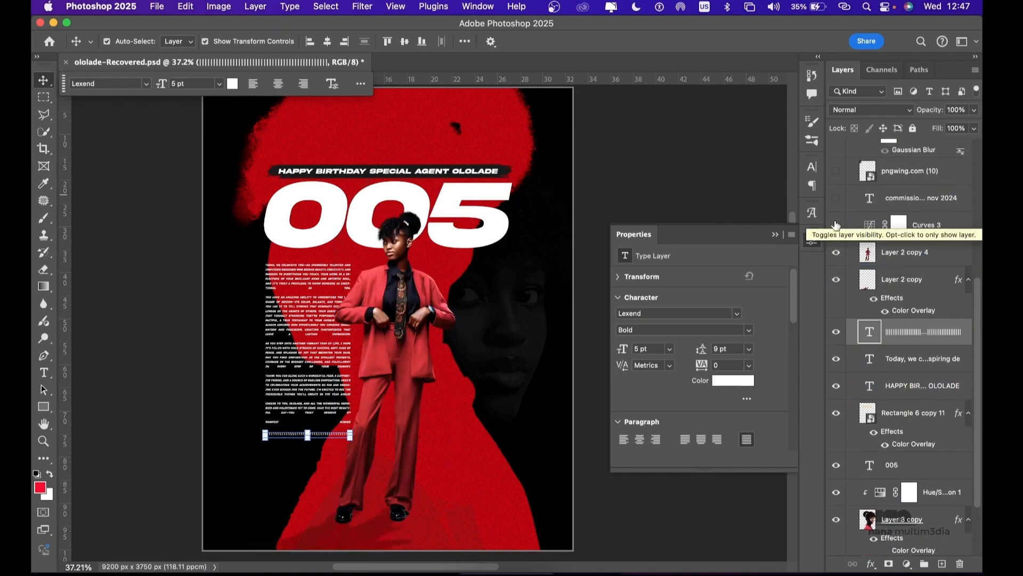
Step: Turn the Curves 3 adjustment on and off to compare its effect, leaving it visible
{"action": "left_click", "coordinate": [835, 226]}
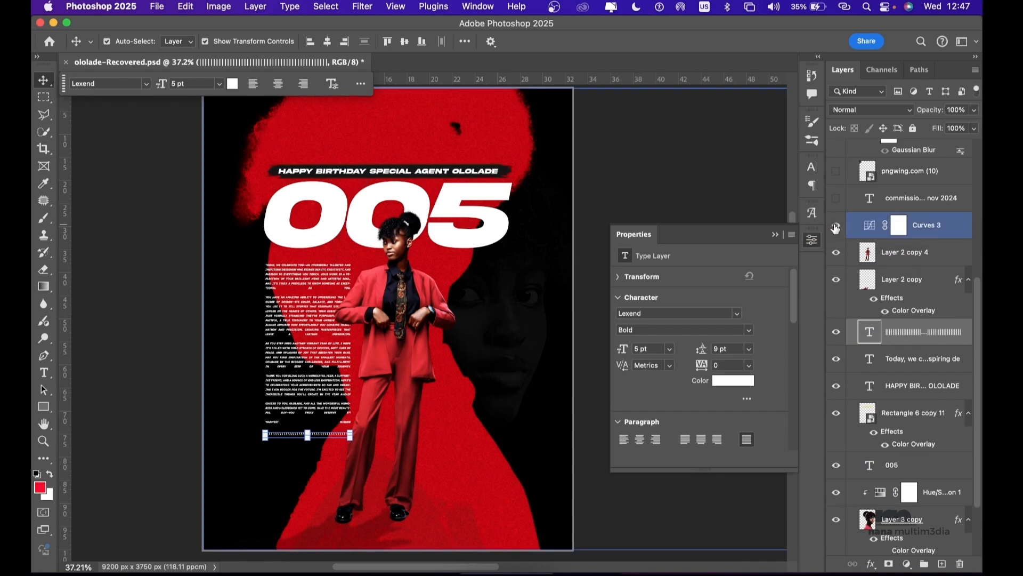
{"action": "left_click", "coordinate": [835, 225]}
{"action": "left_click", "coordinate": [835, 226]}
{"action": "left_click", "coordinate": [835, 227]}
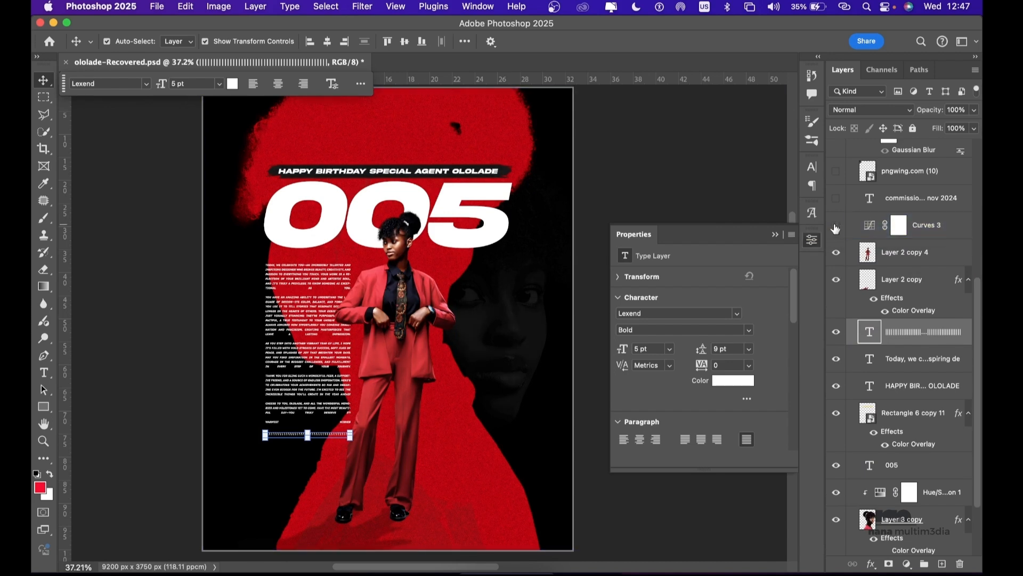
{"action": "left_click", "coordinate": [835, 227]}
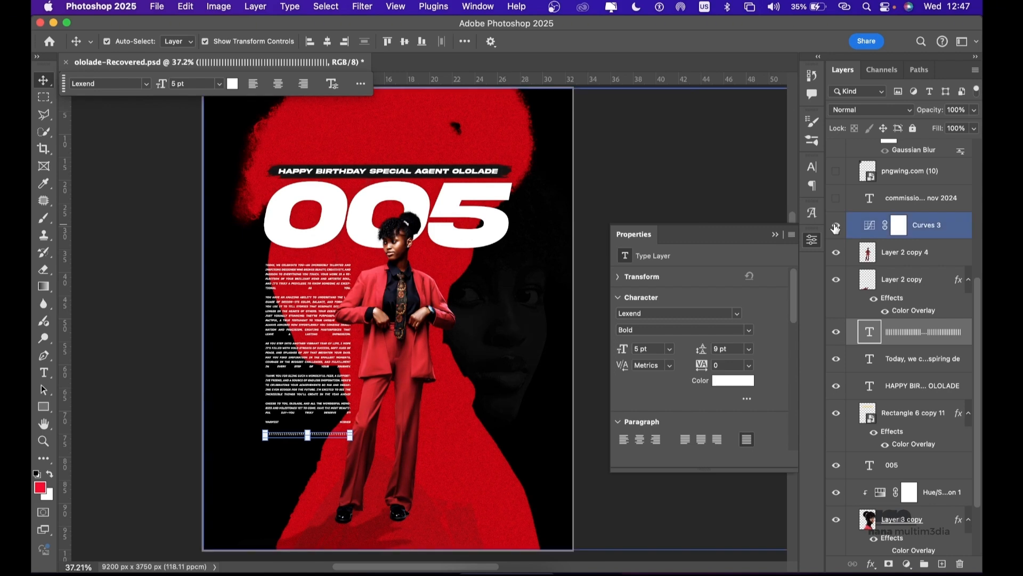
Step: Open the Curves 3 adjustment's settings to examine its curve, and close them
{"action": "left_click", "coordinate": [566, 260]}
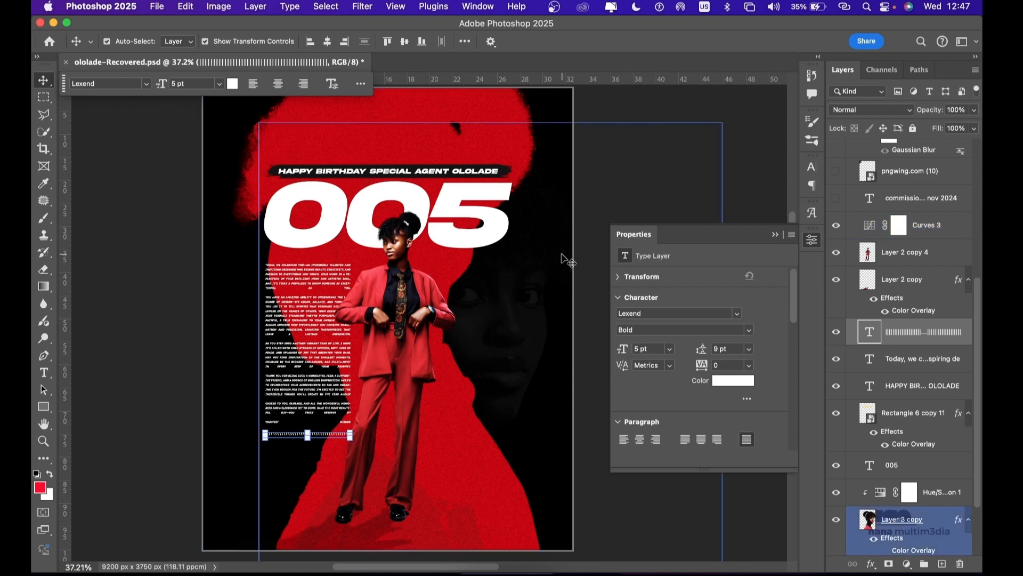
{"action": "left_click", "coordinate": [400, 248]}
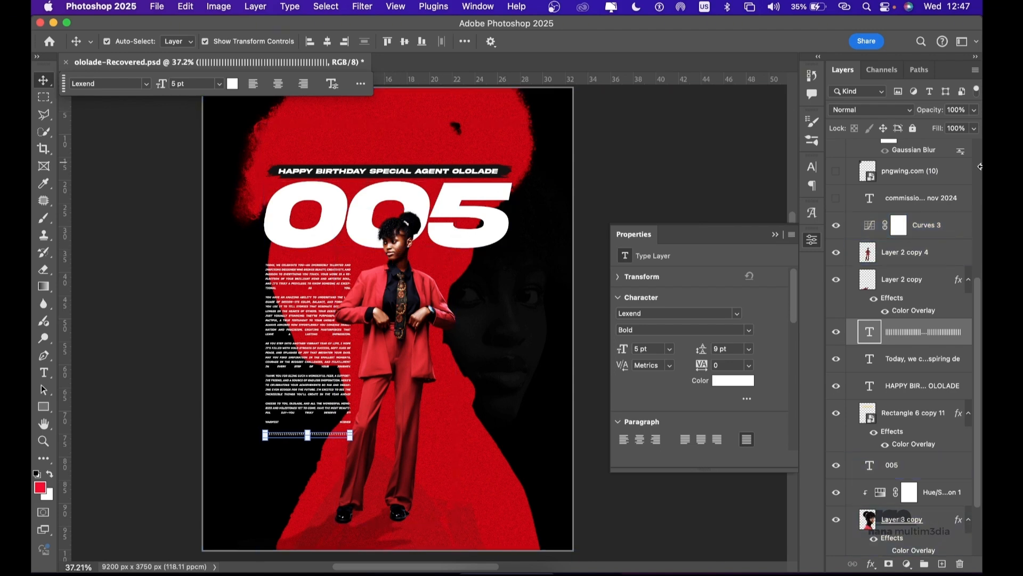
{"action": "left_click", "coordinate": [871, 226]}
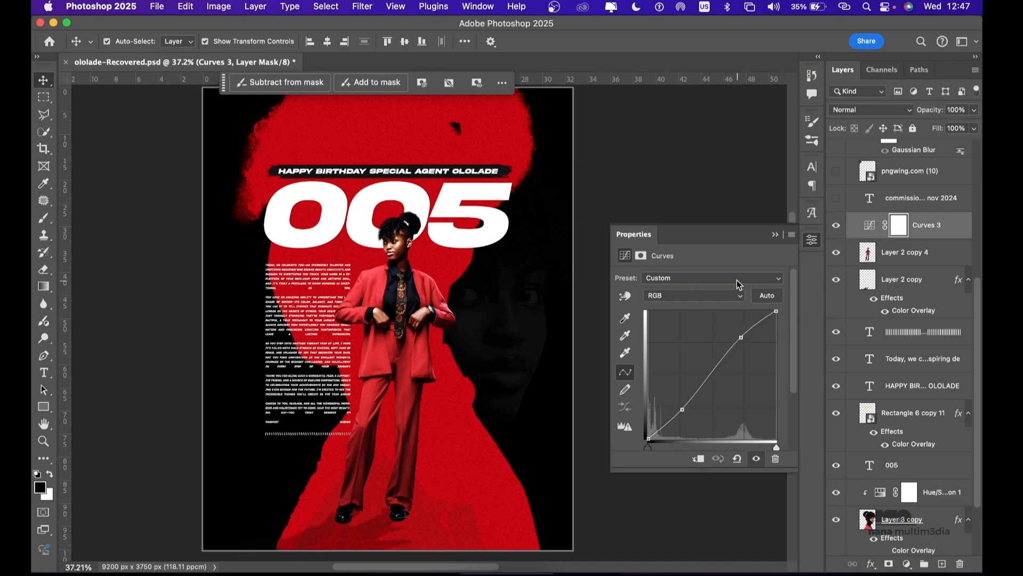
{"action": "left_click", "coordinate": [776, 235]}
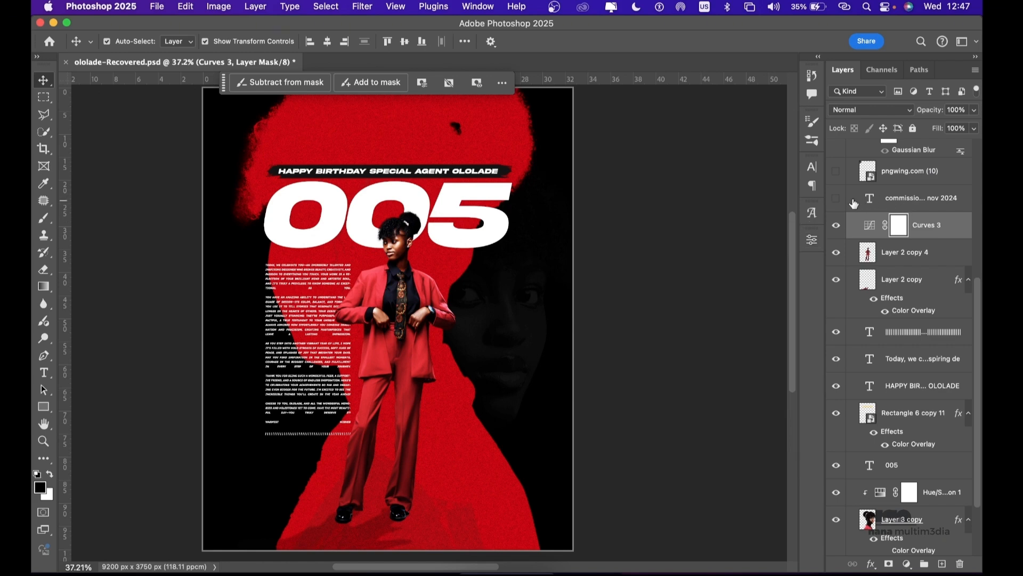
Step: Show the commission date text layer beside the standing woman's legs
{"action": "left_click", "coordinate": [837, 199]}
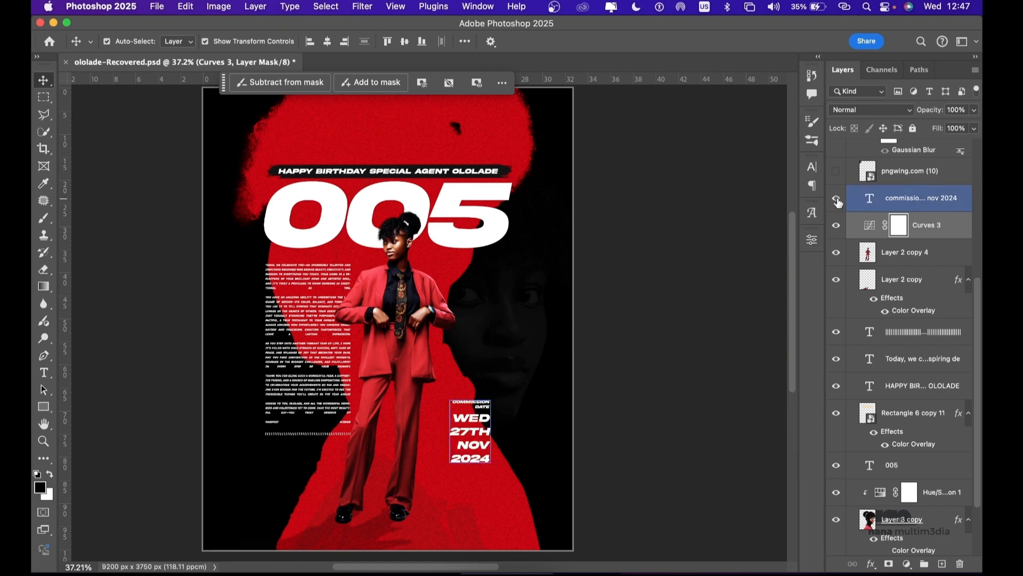
{"action": "left_click", "coordinate": [532, 284]}
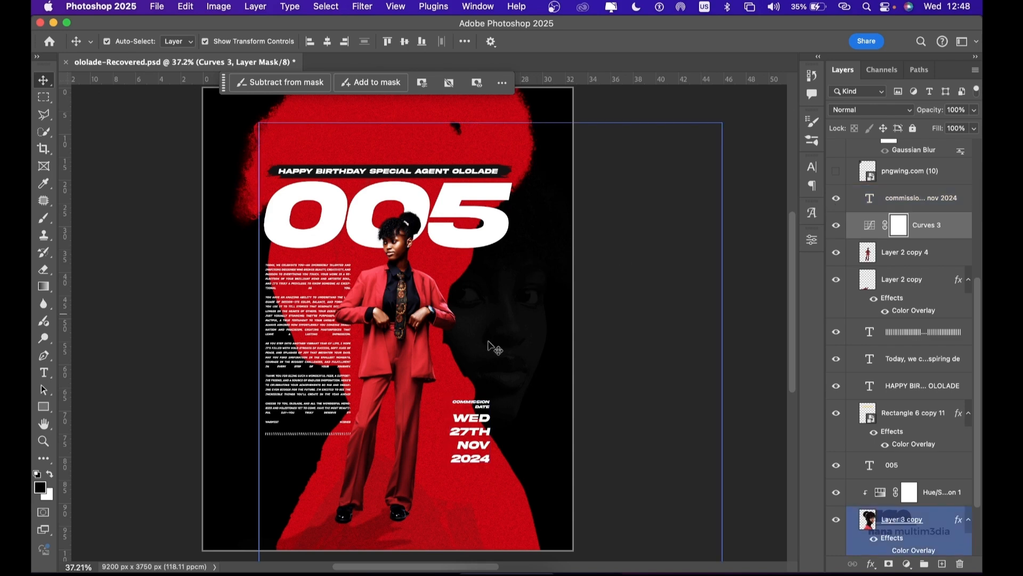
{"action": "left_click", "coordinate": [491, 422]}
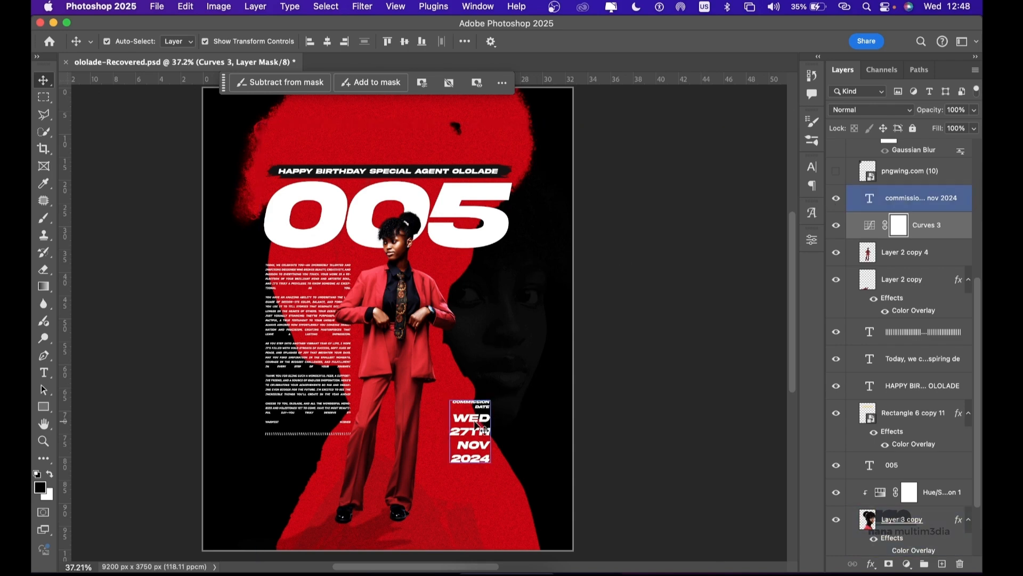
{"action": "left_click", "coordinate": [756, 291]}
Step: Show the bullet-hole images on pngwing.com (10) and its Gaussian-blurred copy, selecting each on the poster
{"action": "scroll", "coordinate": [907, 240], "scroll_direction": "up", "scroll_amount": 5}
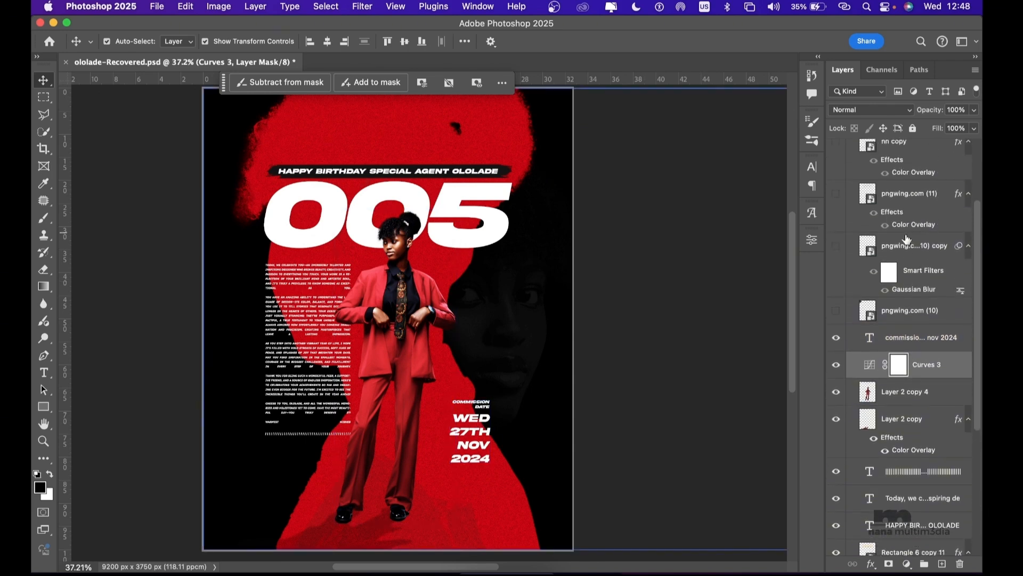
{"action": "scroll", "coordinate": [907, 239], "scroll_direction": "up", "scroll_amount": 4}
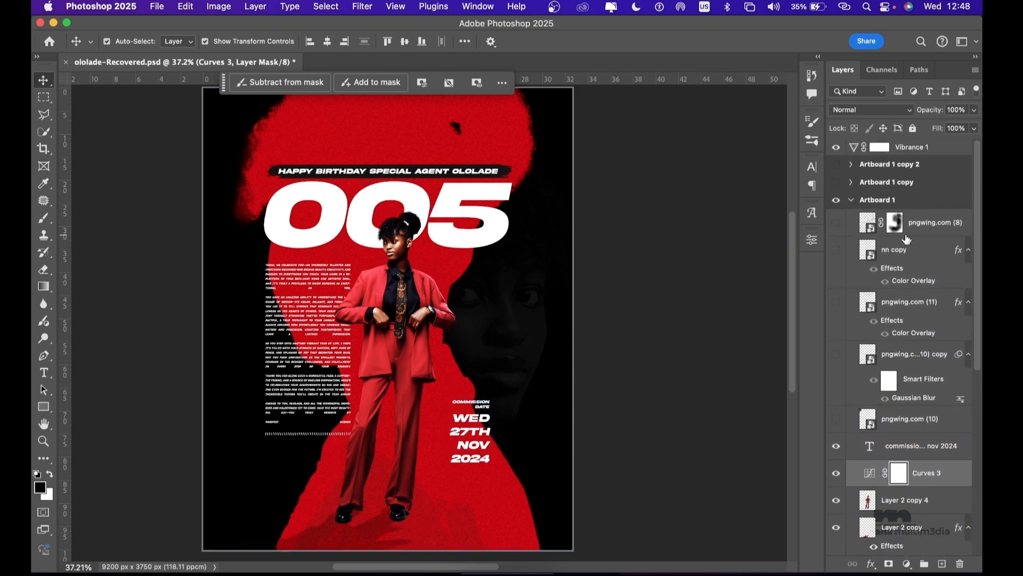
{"action": "left_click", "coordinate": [836, 419]}
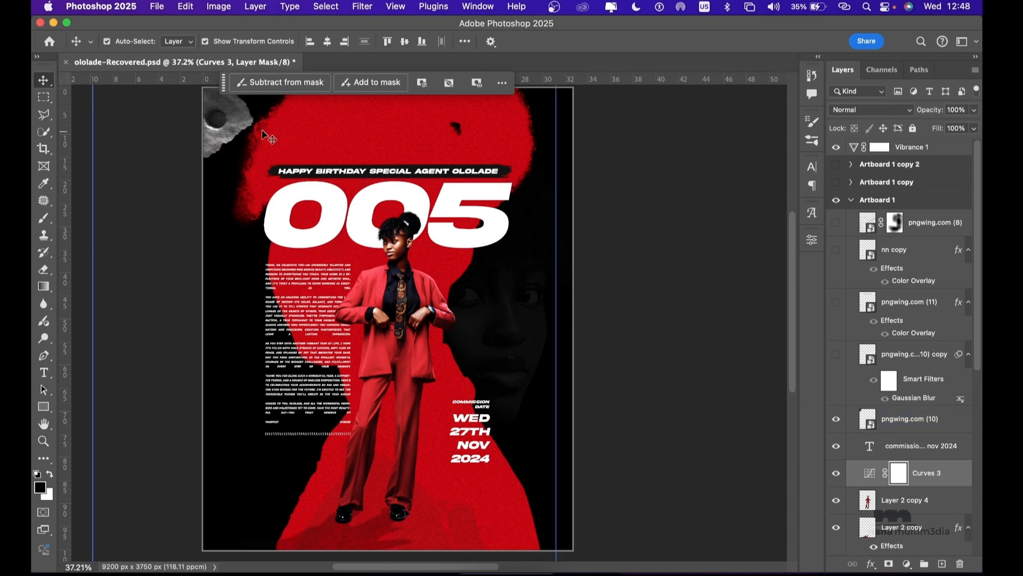
{"action": "left_click", "coordinate": [235, 113]}
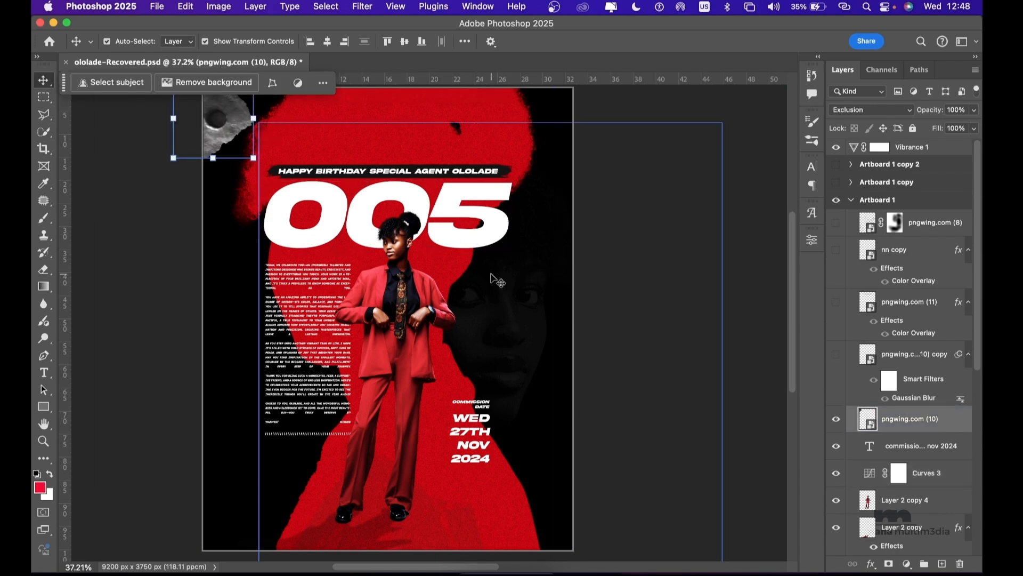
{"action": "left_click", "coordinate": [835, 357]}
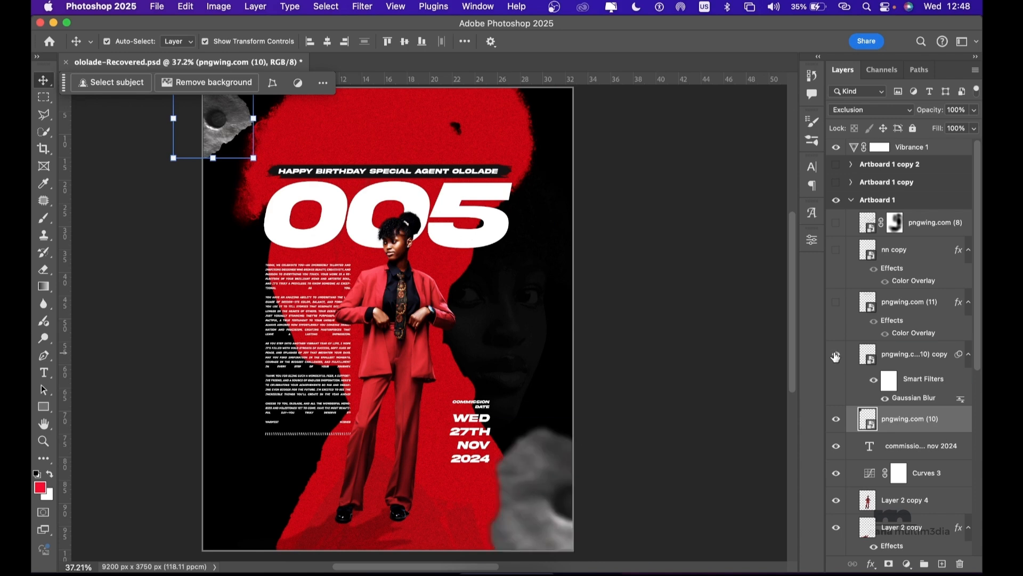
{"action": "left_click", "coordinate": [537, 481]}
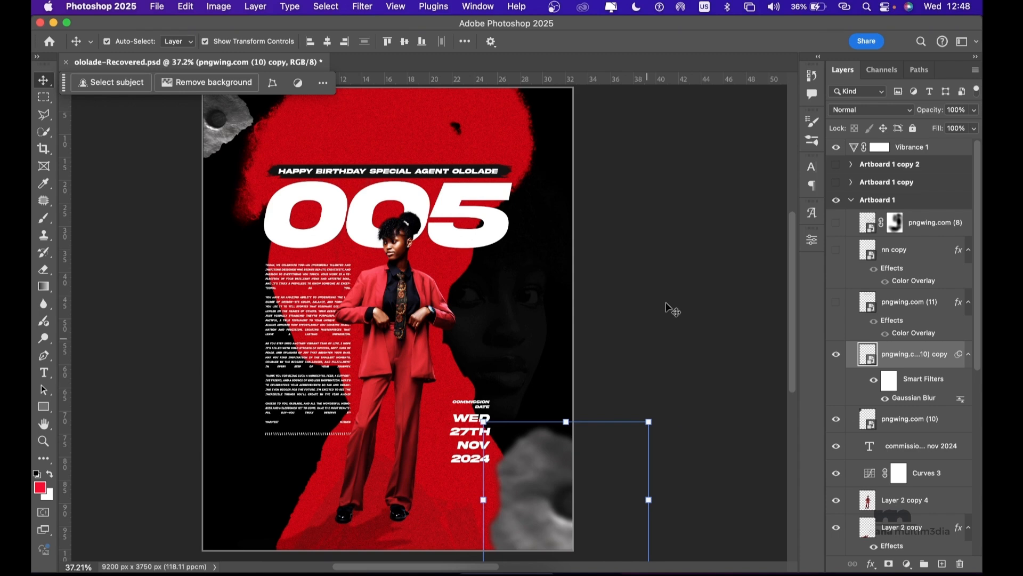
Step: Show the credits block on pngwing.com (11), the logo on nn copy and the masked pngwing.com (8) texture
{"action": "left_click", "coordinate": [836, 305]}
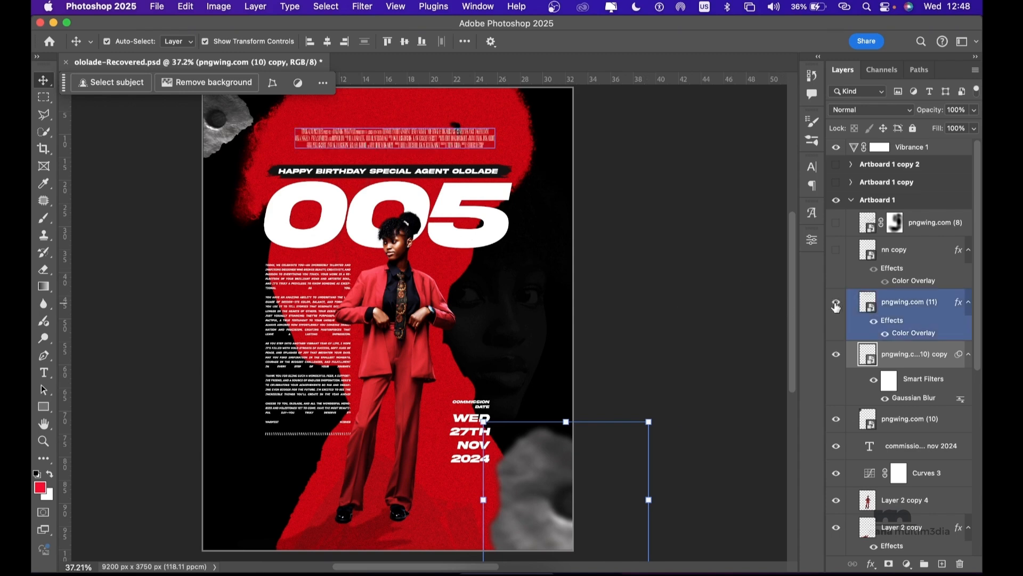
{"action": "left_click", "coordinate": [444, 141]}
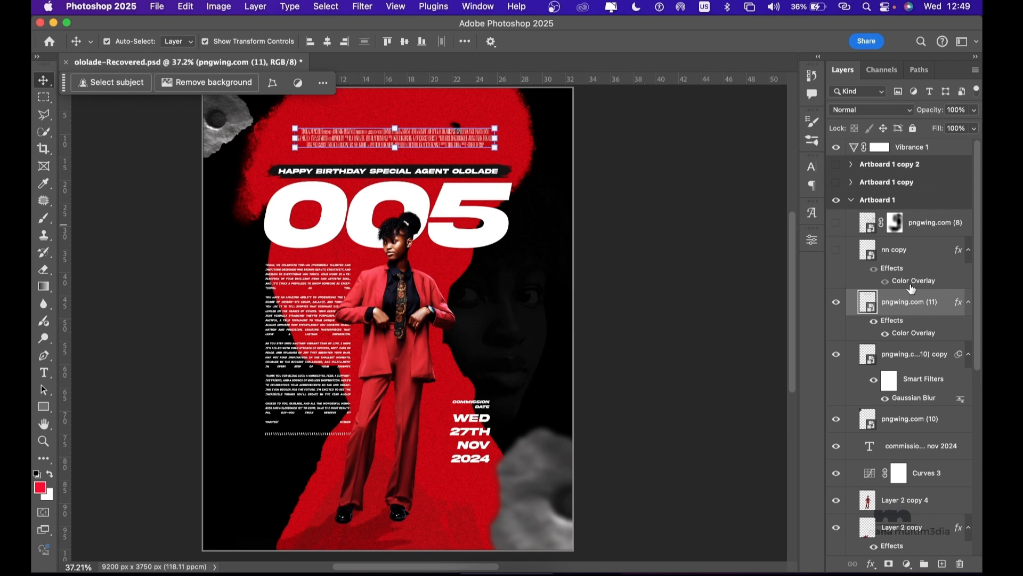
{"action": "left_click", "coordinate": [836, 250]}
{"action": "left_click", "coordinate": [838, 224]}
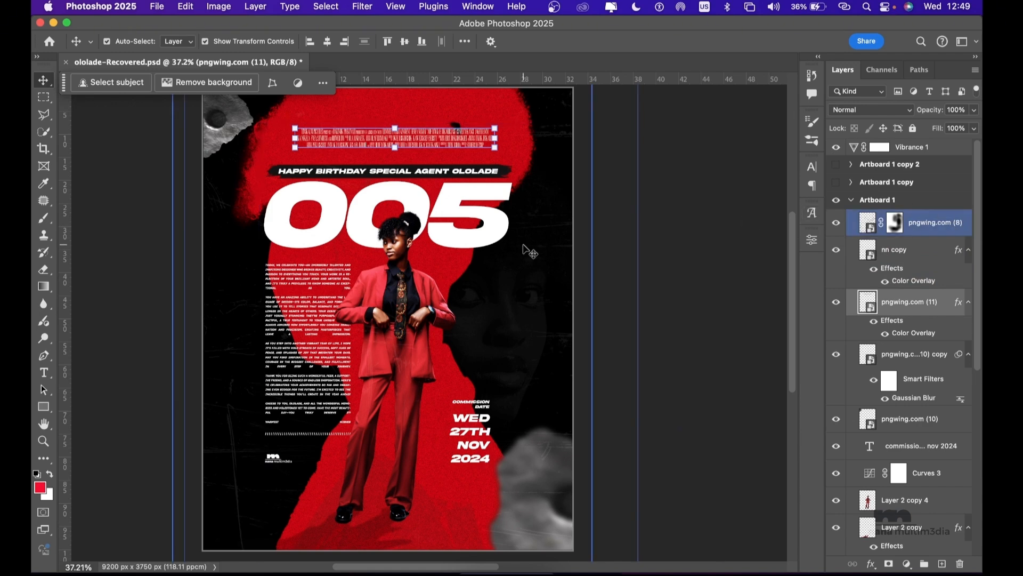
{"action": "left_click", "coordinate": [629, 250]}
Step: Show the Artboard 1 copy poster and select its red background layers, Layer 4 and Layer 8, in turn
{"action": "left_click", "coordinate": [836, 184]}
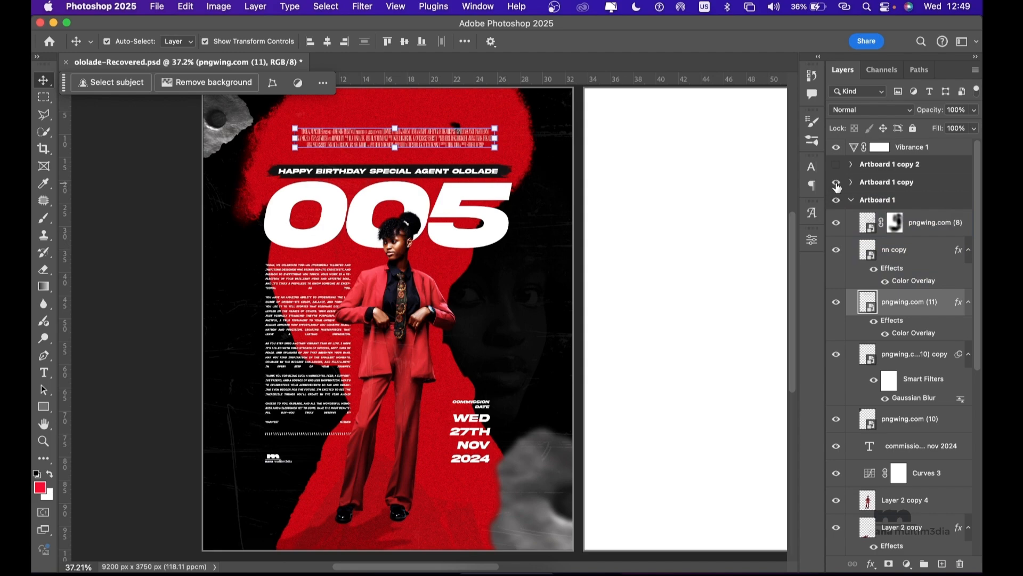
{"action": "scroll", "coordinate": [542, 237], "scroll_direction": "right", "scroll_amount": 10}
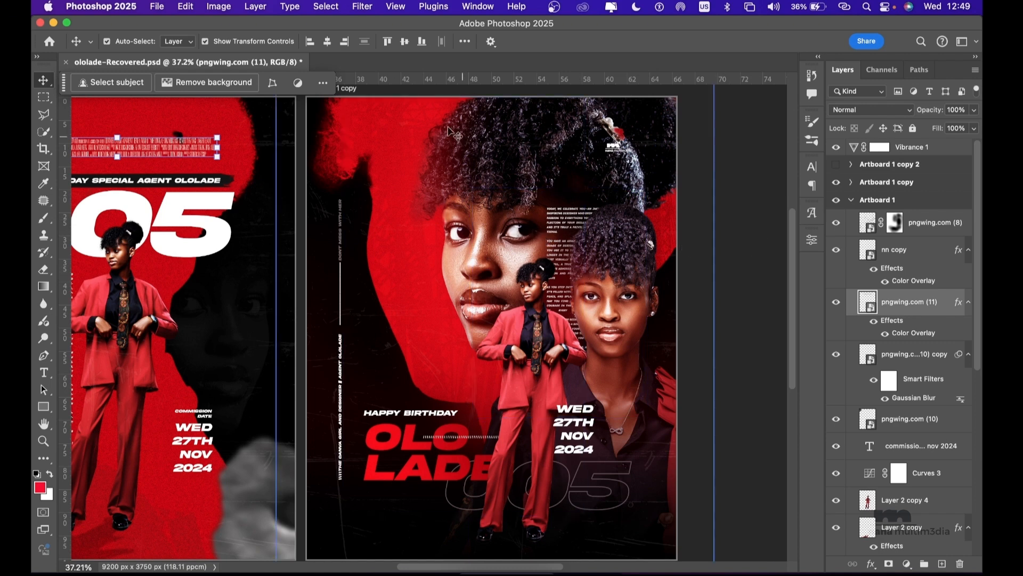
{"action": "left_click", "coordinate": [380, 116]}
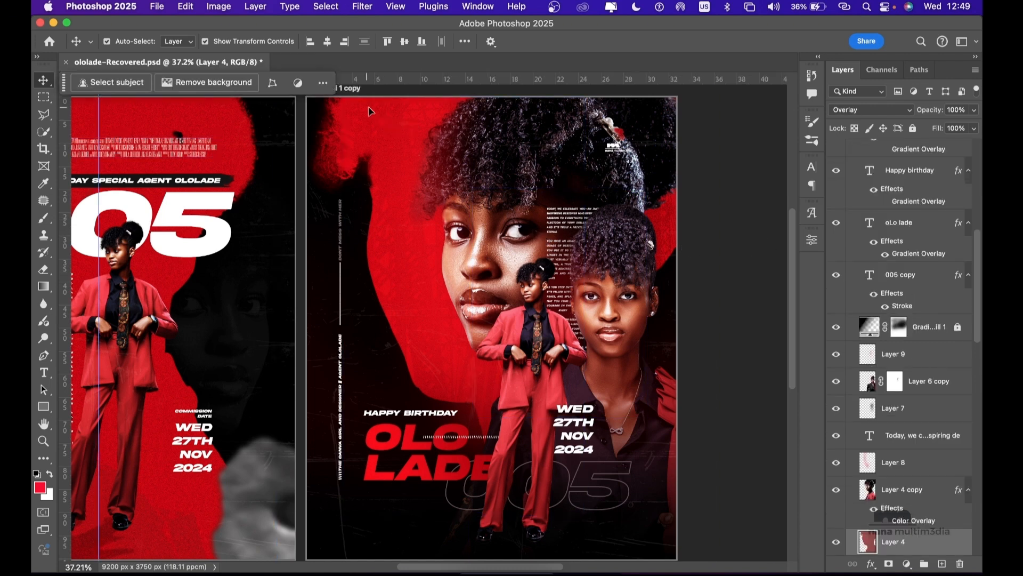
{"action": "left_click", "coordinate": [369, 108]}
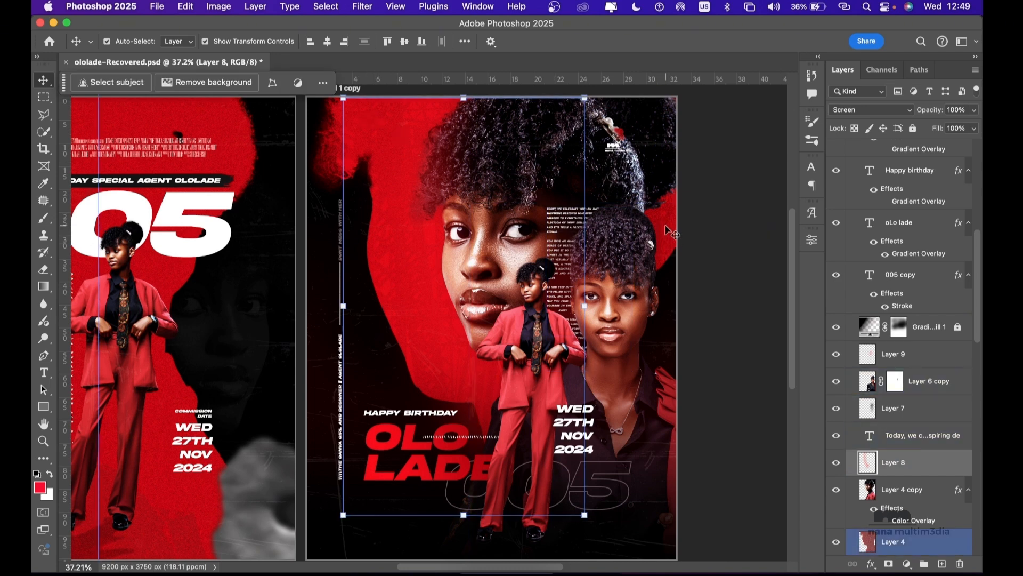
{"action": "left_click", "coordinate": [363, 136]}
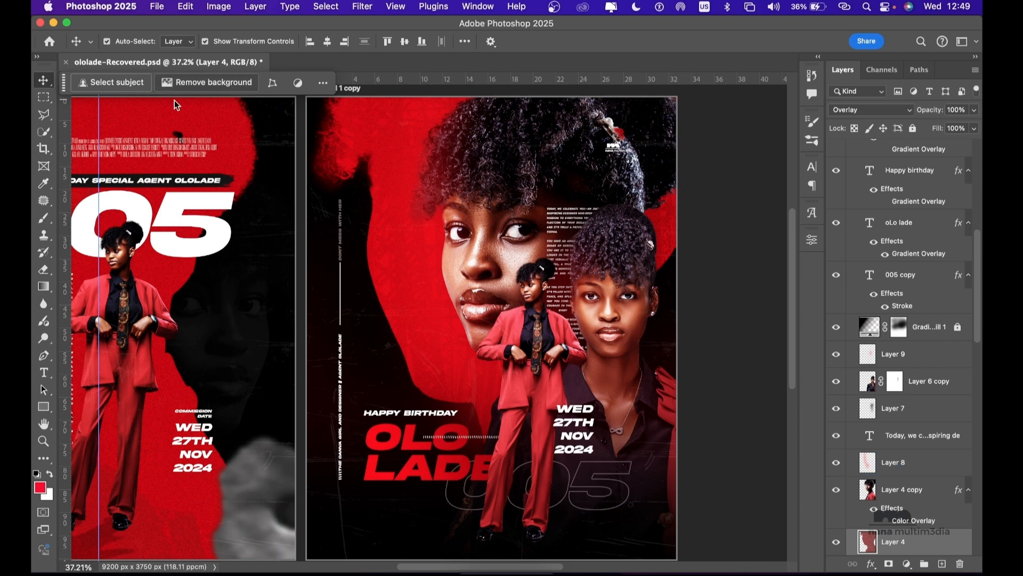
{"action": "left_click", "coordinate": [411, 119]}
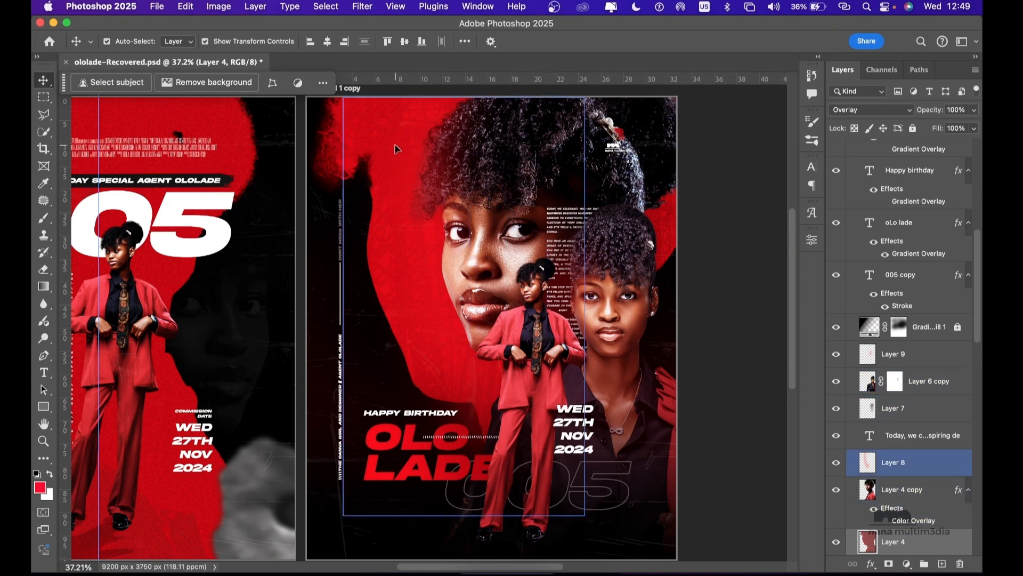
Step: Select Layer 8 and examine the red background texture beside the large portrait up close
{"action": "scroll", "coordinate": [399, 131], "scroll_direction": "up", "scroll_amount": 6}
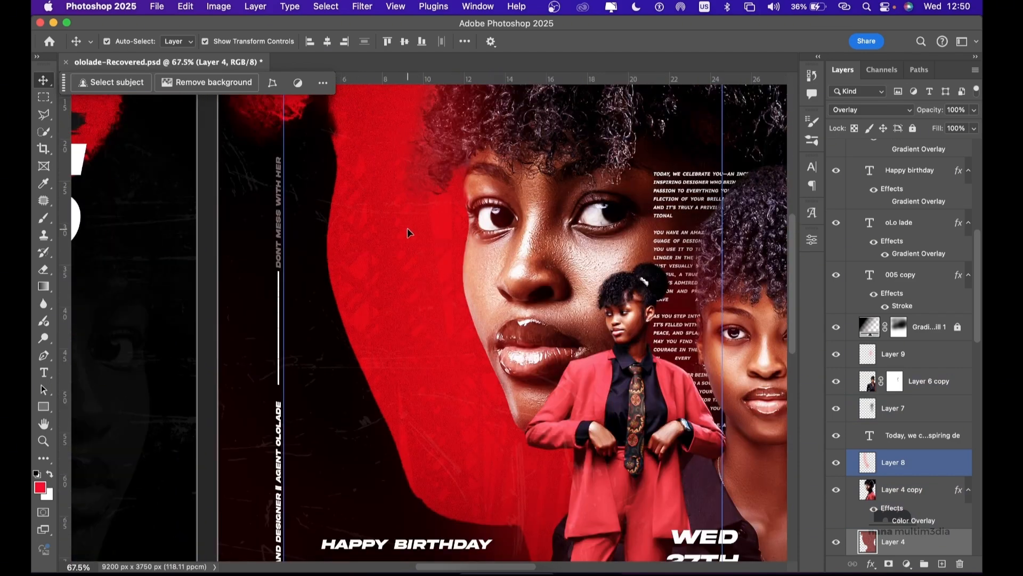
{"action": "key", "text": "alt+shift+s"}
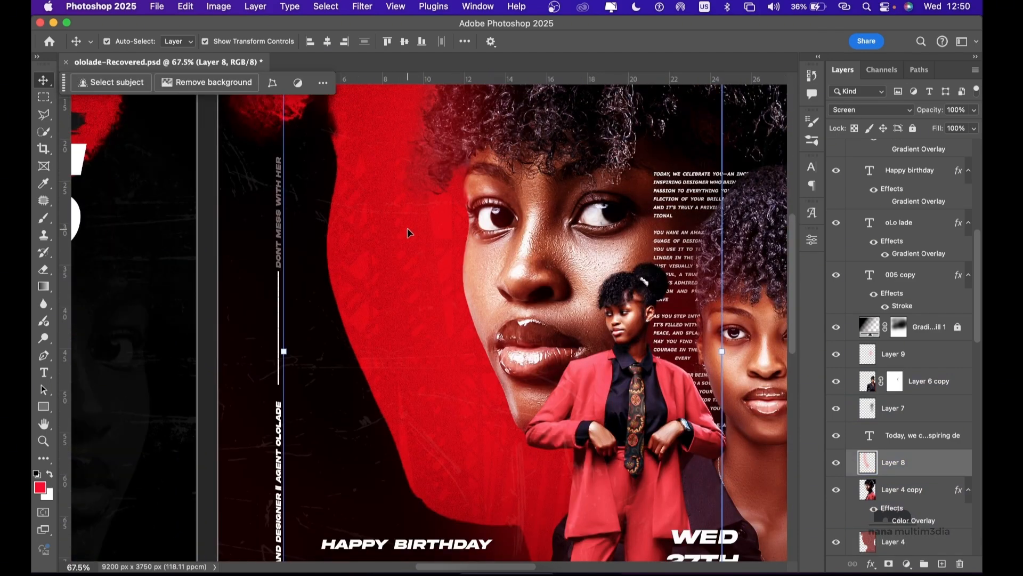
{"action": "left_click", "coordinate": [746, 303]}
{"action": "left_click", "coordinate": [892, 454]}
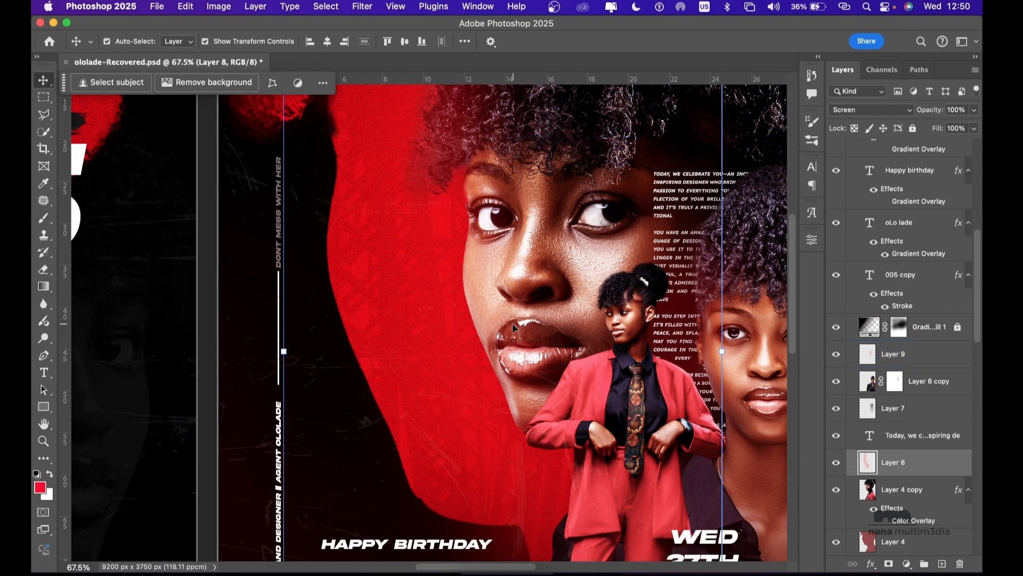
Step: Set the clipped pexels-jean-daniel-4544185 texture layer's blend mode to Normal and its opacity to 100%
{"action": "scroll", "coordinate": [382, 260], "scroll_direction": "down", "scroll_amount": 3}
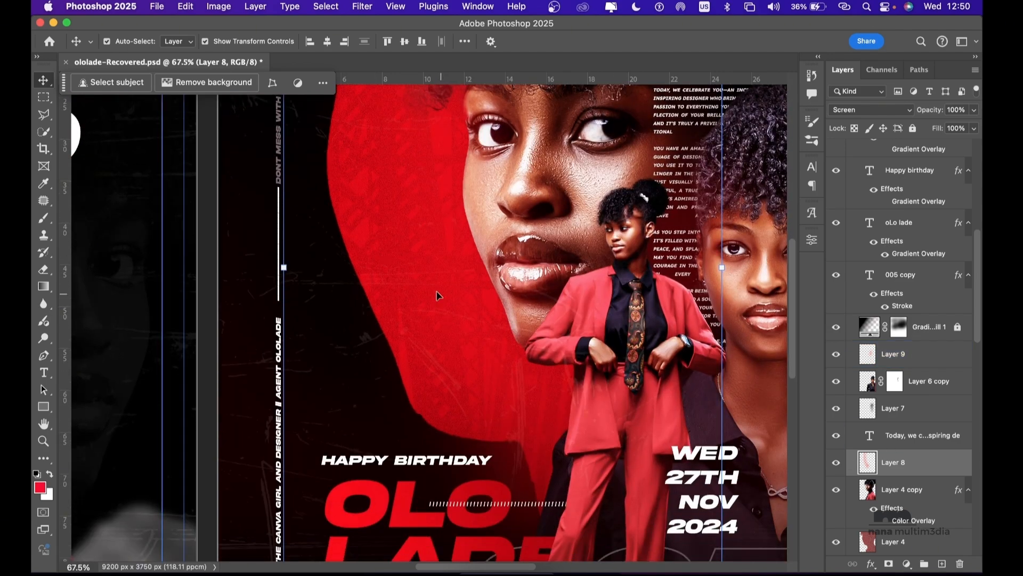
{"action": "scroll", "coordinate": [923, 454], "scroll_direction": "down", "scroll_amount": 5}
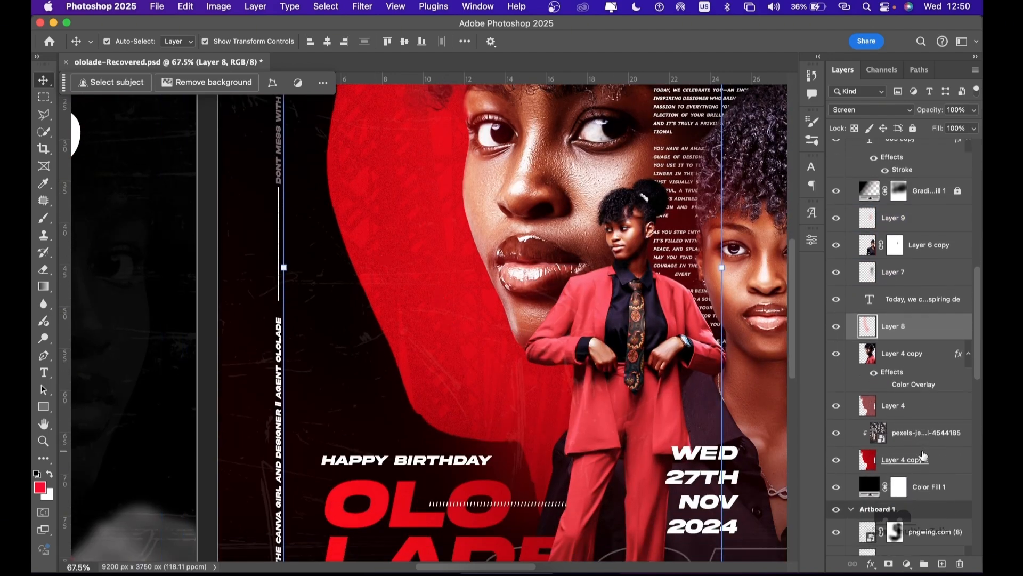
{"action": "left_click", "coordinate": [919, 416]}
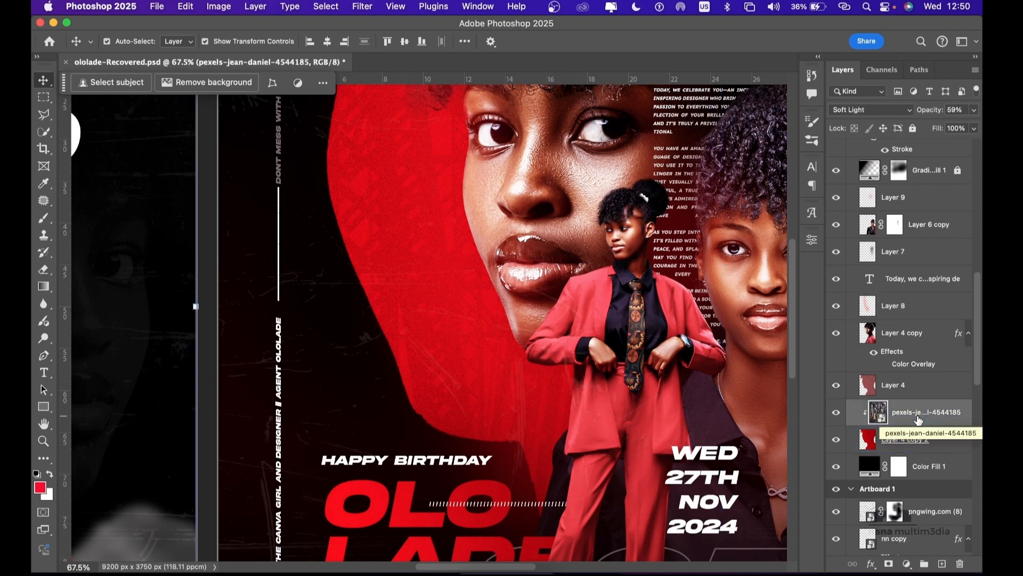
{"action": "mouse_move", "coordinate": [919, 420]}
{"action": "left_mouse_down"}
{"action": "mouse_move", "coordinate": [890, 165]}
{"action": "mouse_move", "coordinate": [865, 149]}
{"action": "mouse_move", "coordinate": [888, 119]}
{"action": "left_mouse_up"}
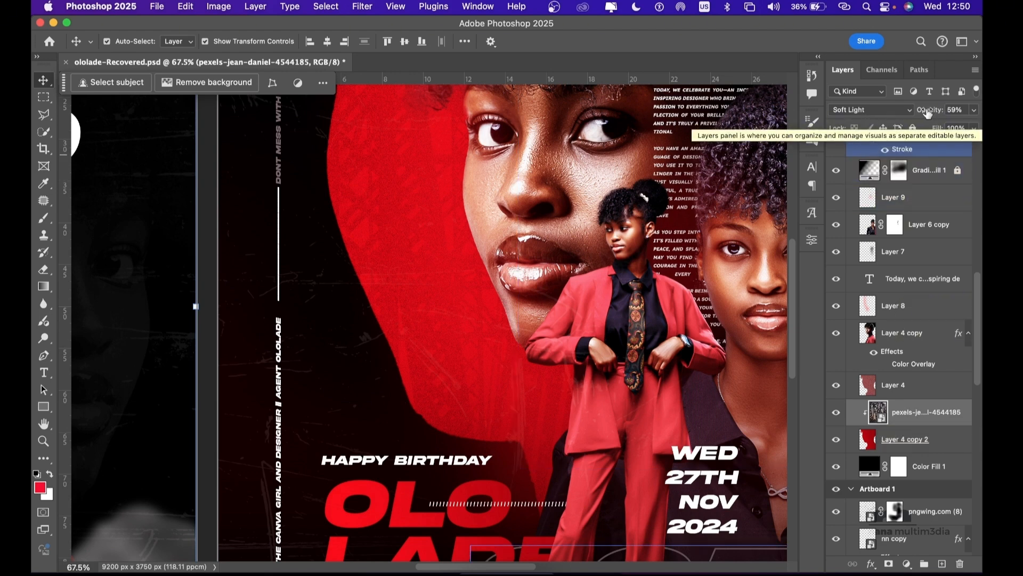
{"action": "left_click", "coordinate": [899, 113]}
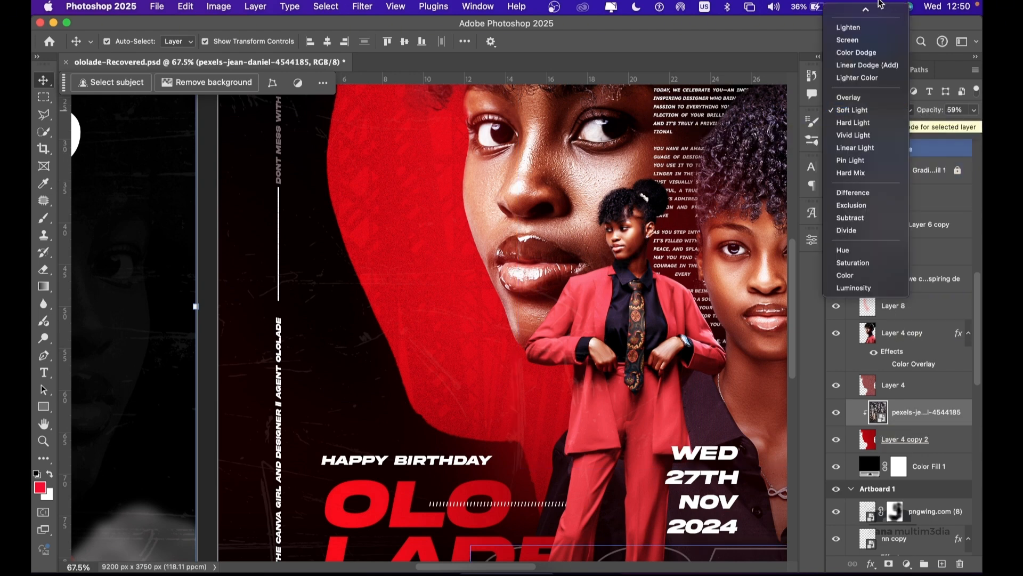
{"action": "left_click", "coordinate": [861, 12]}
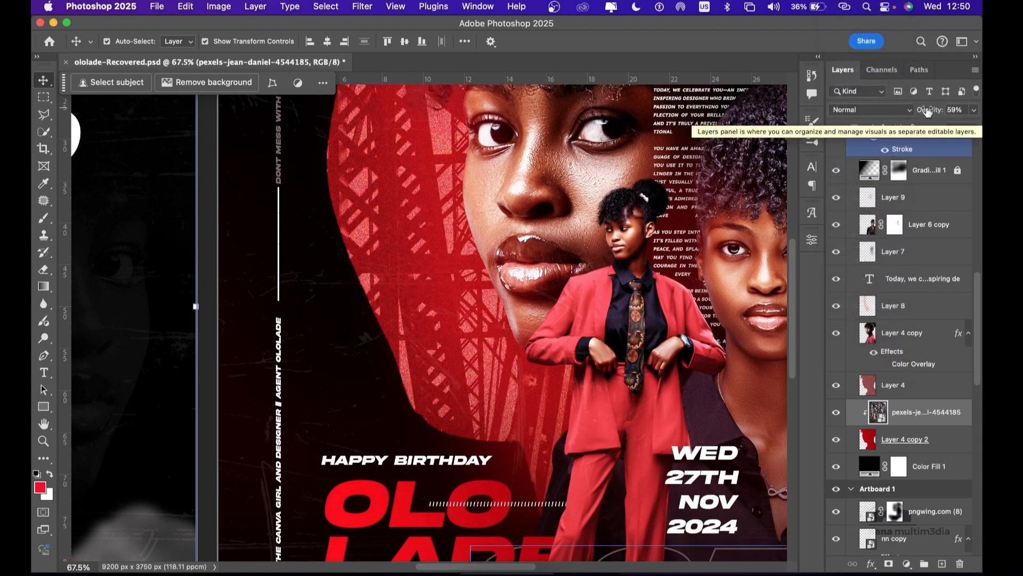
{"action": "left_click_drag", "start_coordinate": [928, 111], "coordinate": [980, 124]}
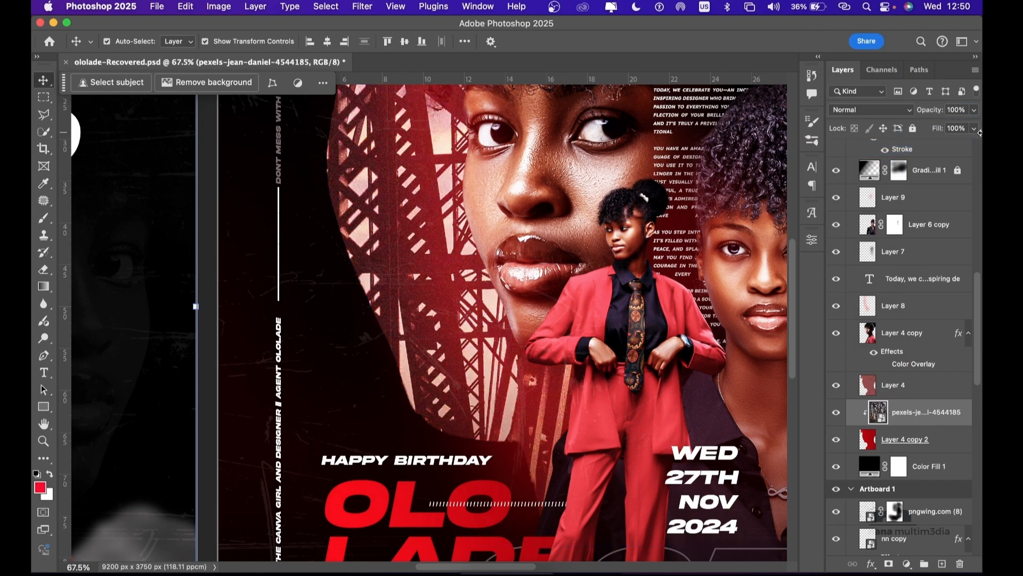
Step: Examine how the unblended metal-structure texture fills the background of the whole Artboard 1 copy poster
{"action": "left_click", "coordinate": [394, 262]}
{"action": "scroll", "coordinate": [394, 262], "scroll_direction": "down", "scroll_amount": 6}
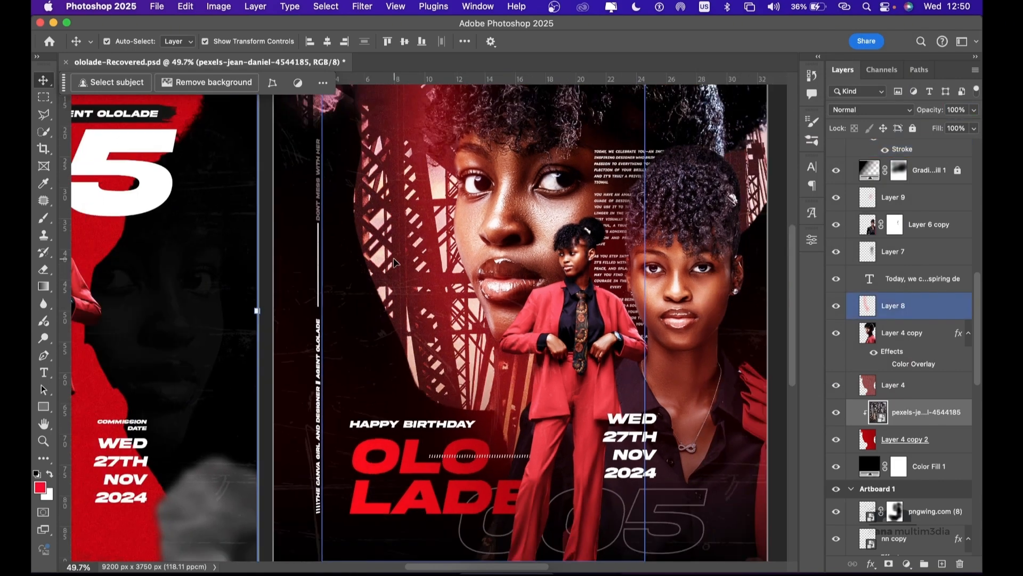
{"action": "scroll", "coordinate": [395, 262], "scroll_direction": "down", "scroll_amount": 2}
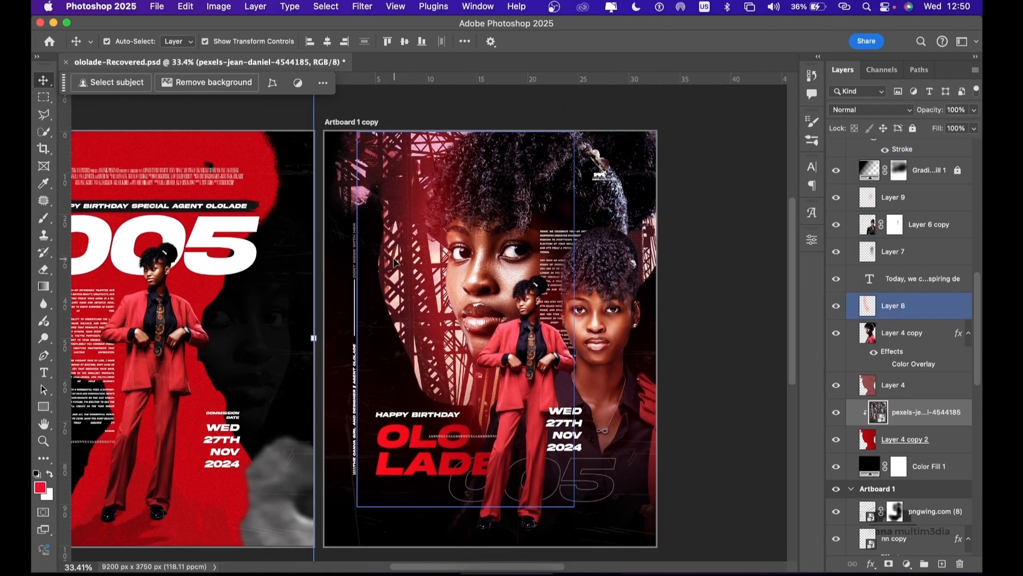
{"action": "left_click", "coordinate": [466, 307]}
{"action": "left_click", "coordinate": [466, 307]}
{"action": "left_click", "coordinate": [487, 331]}
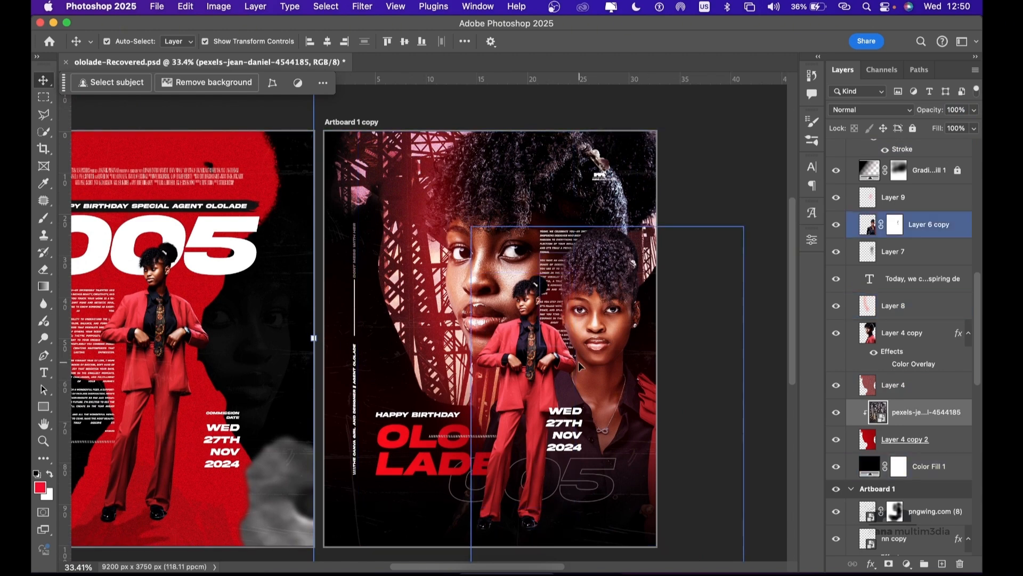
Step: Set the clipped pexels-jean-daniel-4544185 texture layer's blend mode to Soft Light and its opacity to 59%
{"action": "left_click", "coordinate": [912, 467]}
{"action": "left_click", "coordinate": [910, 448]}
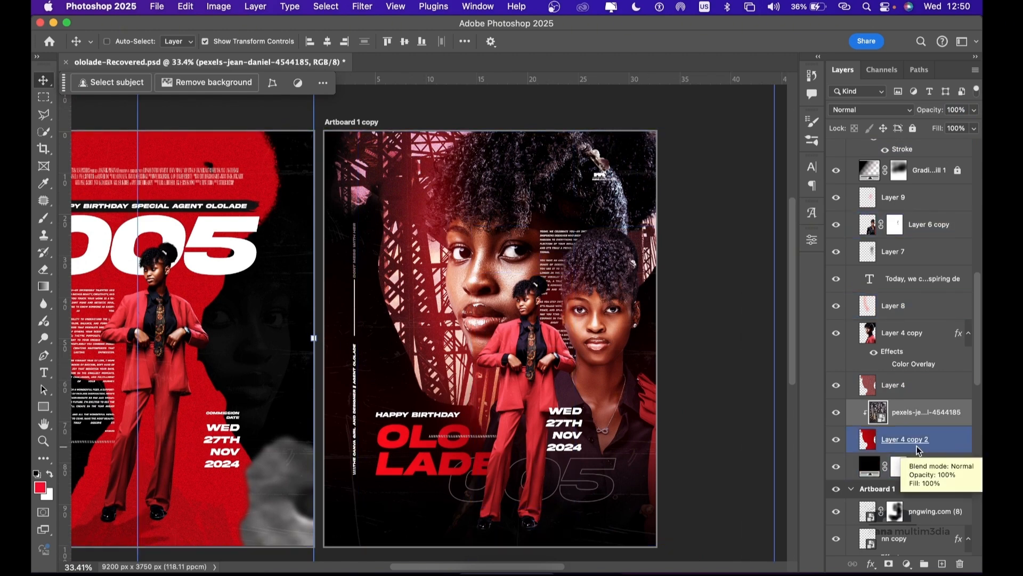
{"action": "key", "text": "shift+alt+f"}
{"action": "key", "text": "5"}
{"action": "key", "text": "9"}
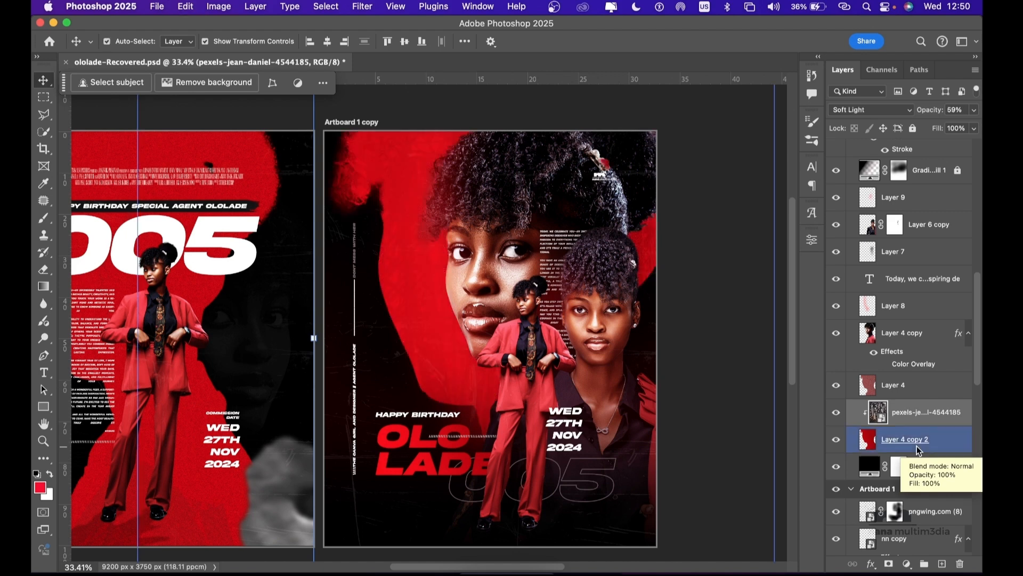
Step: Examine the large portrait against the blended red background on the Artboard 1 copy poster
{"action": "left_click", "coordinate": [618, 297]}
{"action": "left_click", "coordinate": [478, 214]}
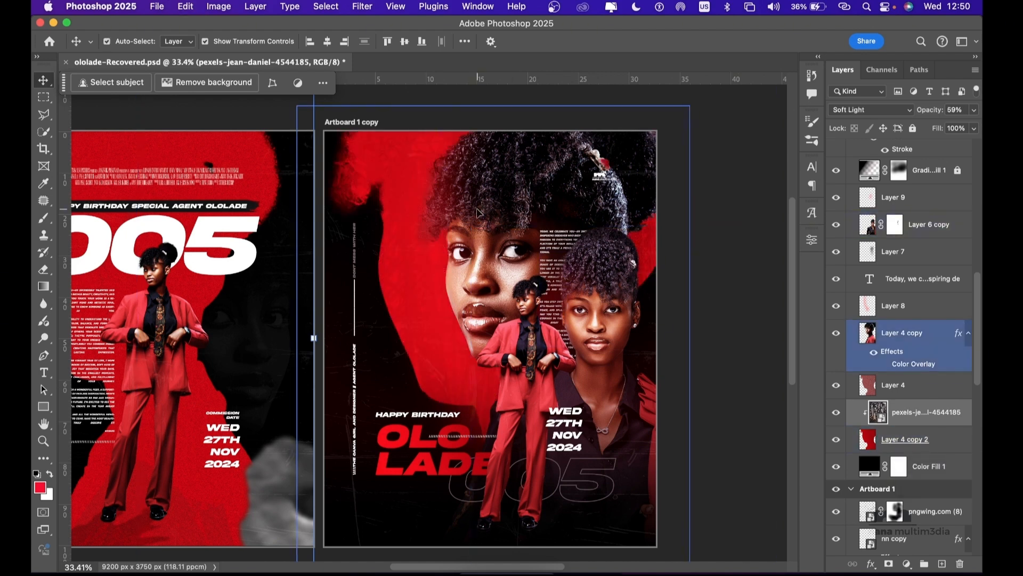
{"action": "left_click", "coordinate": [434, 160]}
{"action": "left_click", "coordinate": [438, 161]}
{"action": "left_click", "coordinate": [443, 164]}
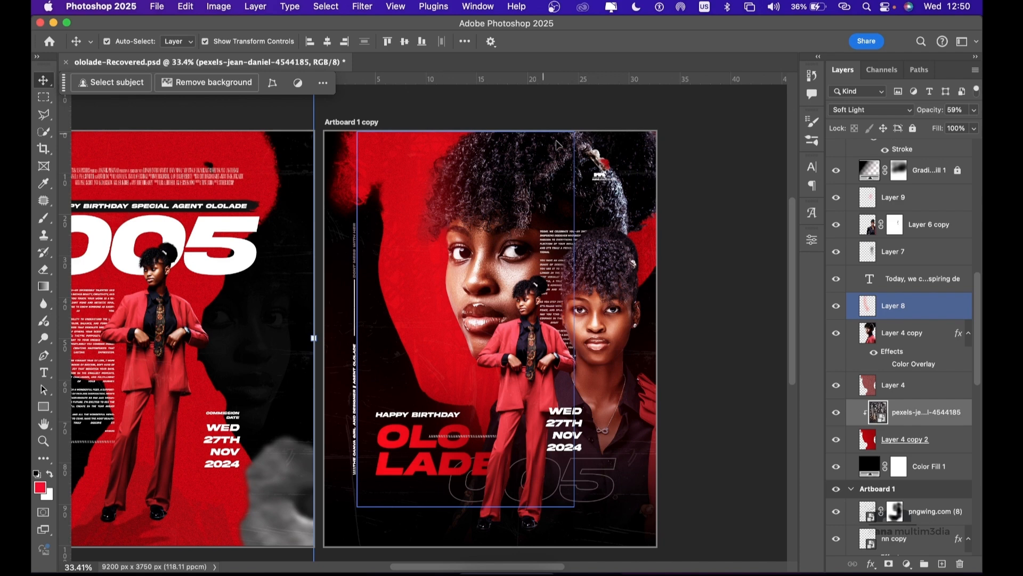
{"action": "left_click", "coordinate": [600, 189]}
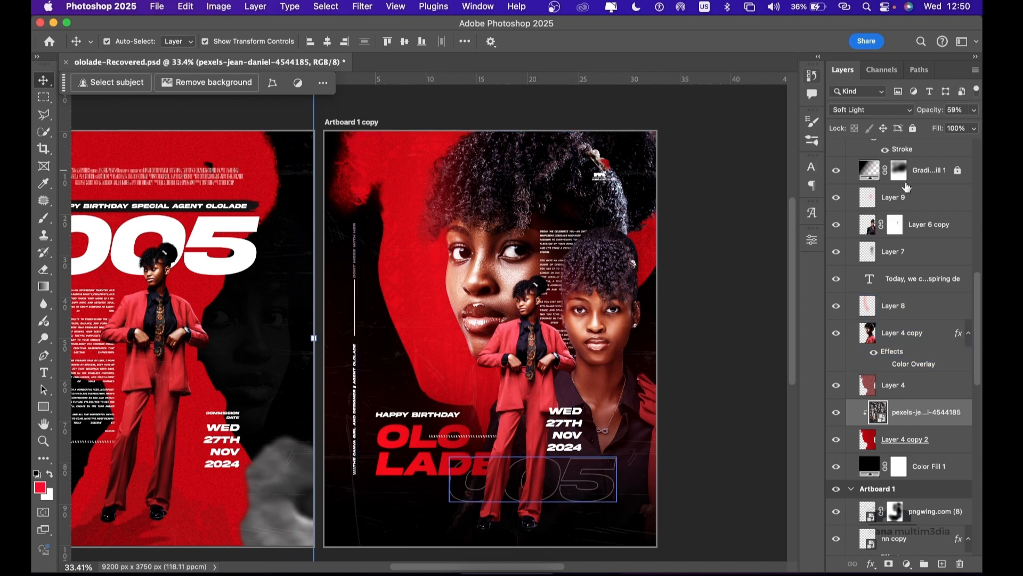
Step: Select Layer 4 and the large portrait's Layer 4 copy in turn
{"action": "left_click", "coordinate": [931, 253]}
{"action": "left_click", "coordinate": [914, 335]}
{"action": "left_click", "coordinate": [919, 389]}
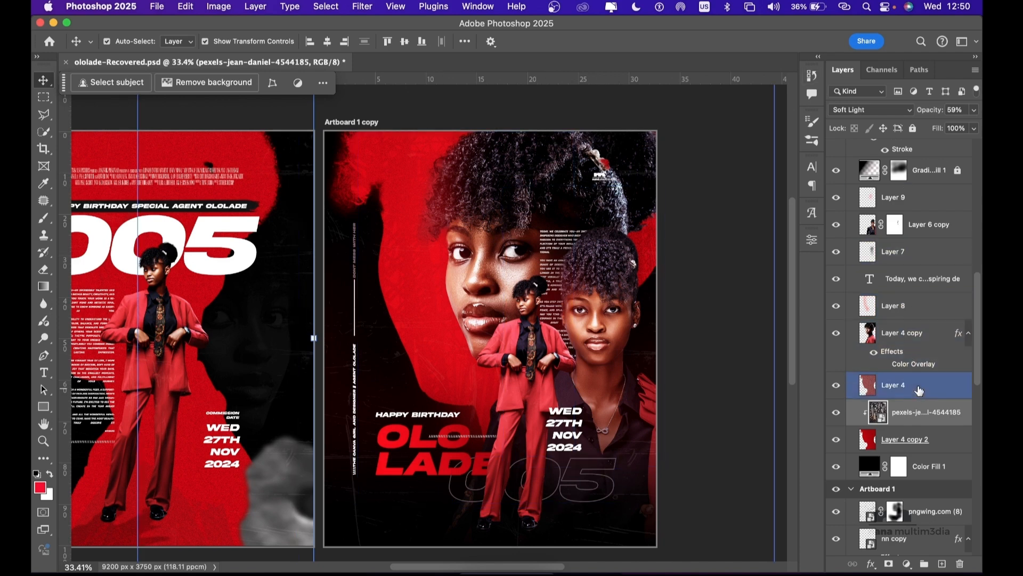
{"action": "left_click", "coordinate": [891, 346]}
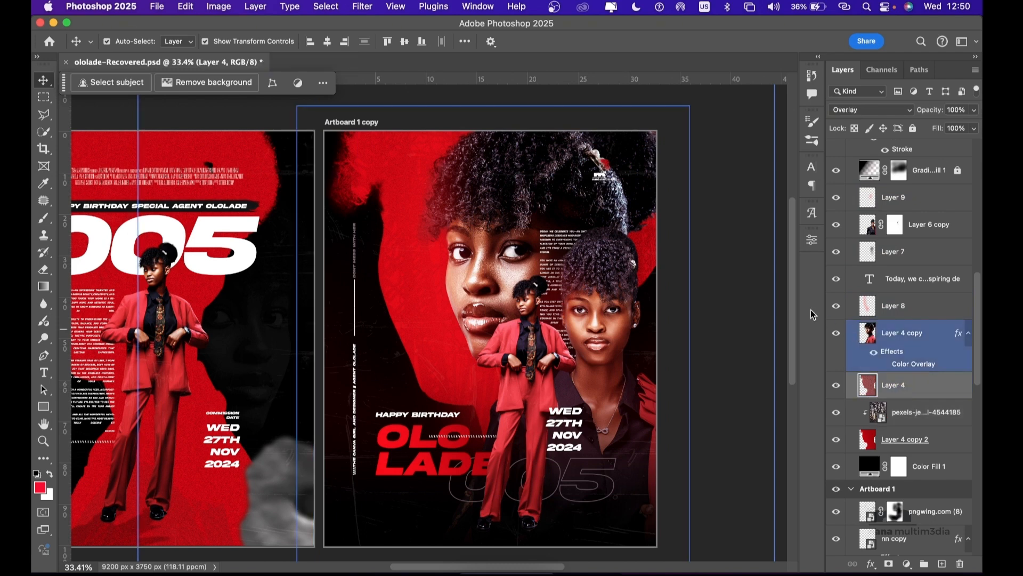
Step: Hide and reshow Layer 4 copy and Layer 8 one after the other to compare the large portrait's appearance
{"action": "left_click", "coordinate": [837, 335]}
{"action": "left_click", "coordinate": [836, 335]}
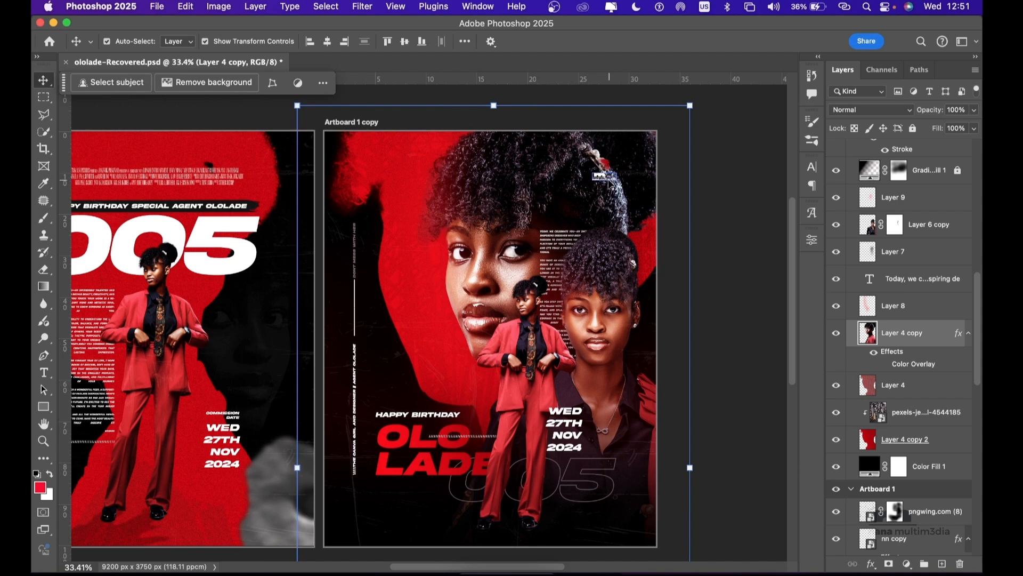
{"action": "left_click", "coordinate": [836, 306]}
{"action": "left_click", "coordinate": [836, 306]}
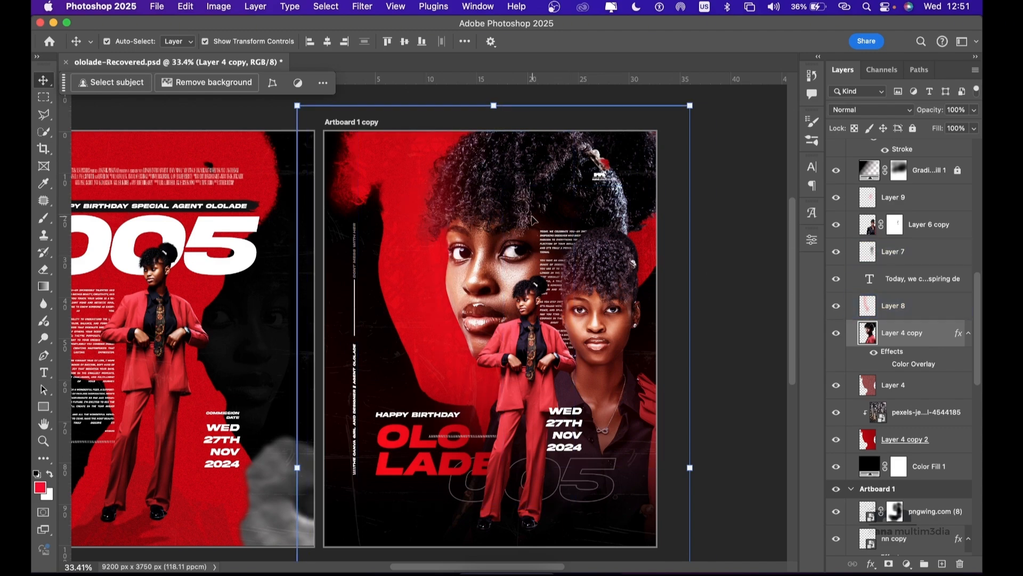
Step: Select the small paragraph text beginning "Today, we celebrate you" beside the large portrait and view it up close
{"action": "scroll", "coordinate": [531, 215], "scroll_direction": "up", "scroll_amount": 5}
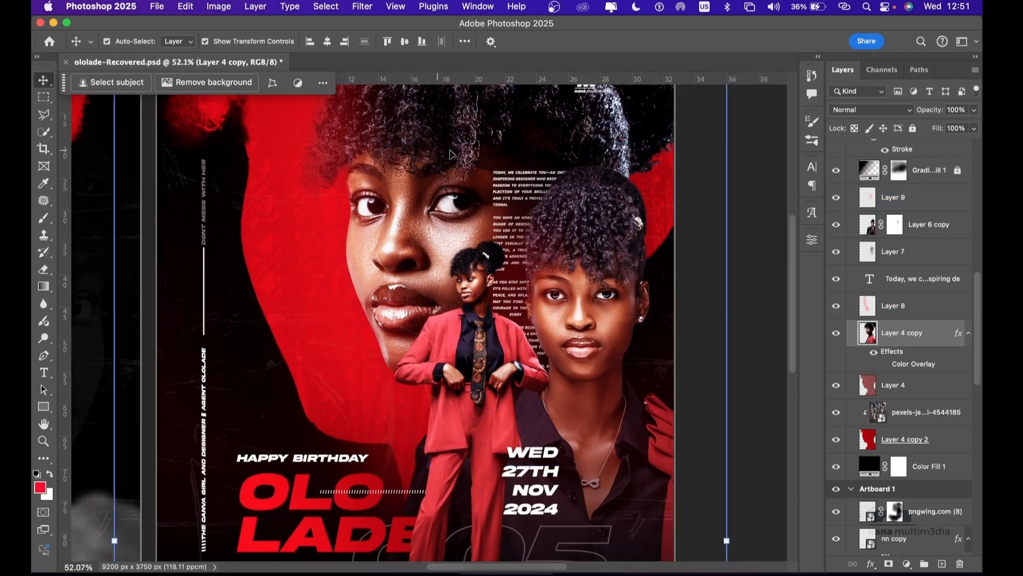
{"action": "left_click", "coordinate": [505, 176]}
{"action": "scroll", "coordinate": [585, 178], "scroll_direction": "down", "scroll_amount": 3}
{"action": "scroll", "coordinate": [585, 177], "scroll_direction": "right", "scroll_amount": 1}
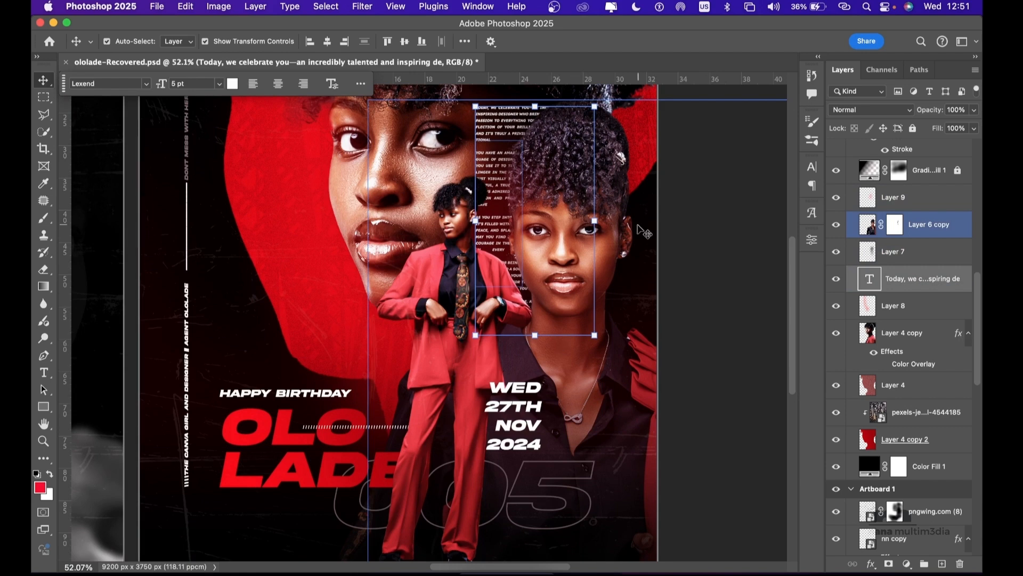
Step: Select Layer 9 above the smaller portrait and toggle its visibility off and back on to compare its effect
{"action": "left_click", "coordinate": [615, 177]}
{"action": "left_click", "coordinate": [515, 243]}
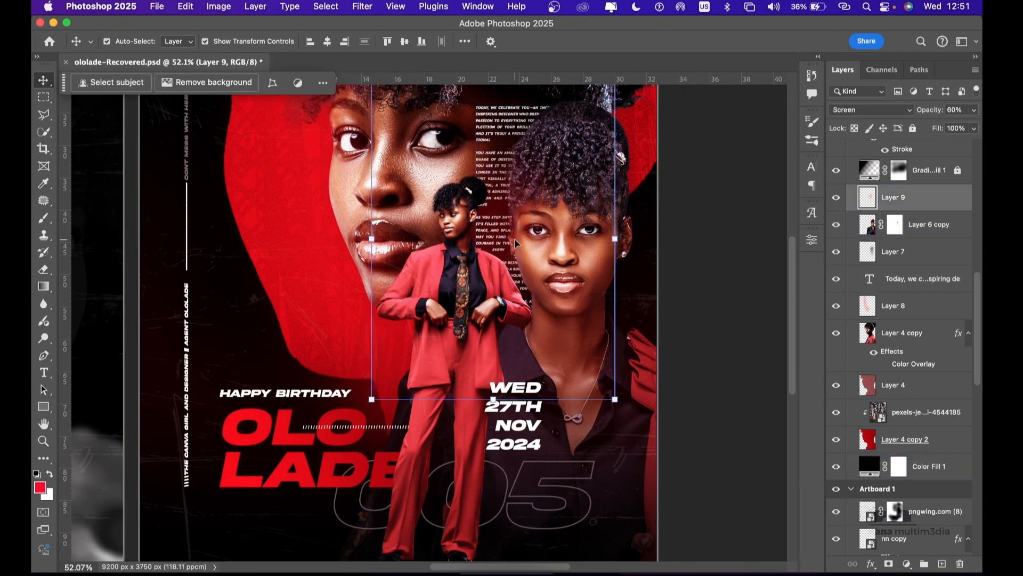
{"action": "left_click", "coordinate": [837, 197]}
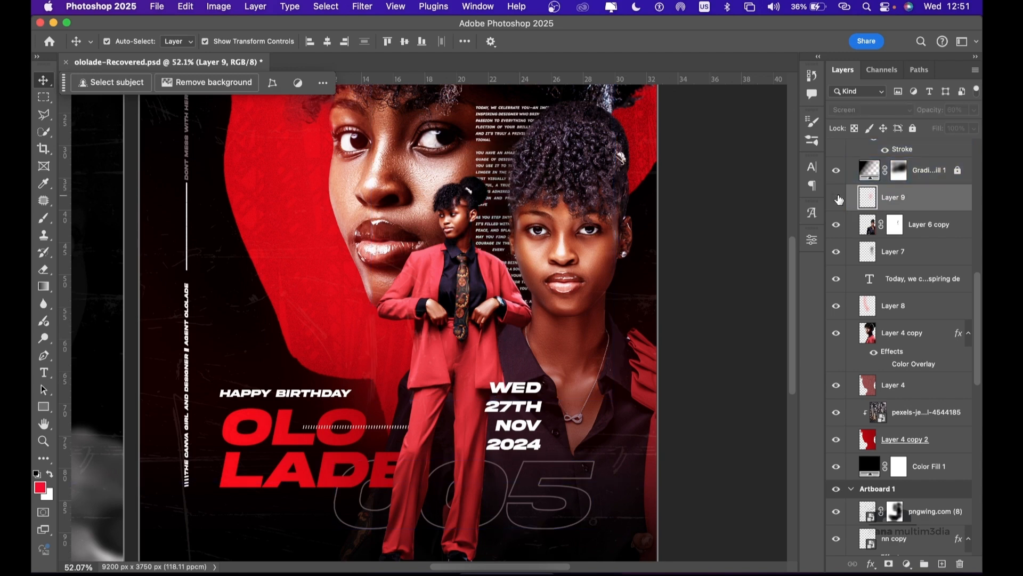
{"action": "left_click", "coordinate": [836, 198]}
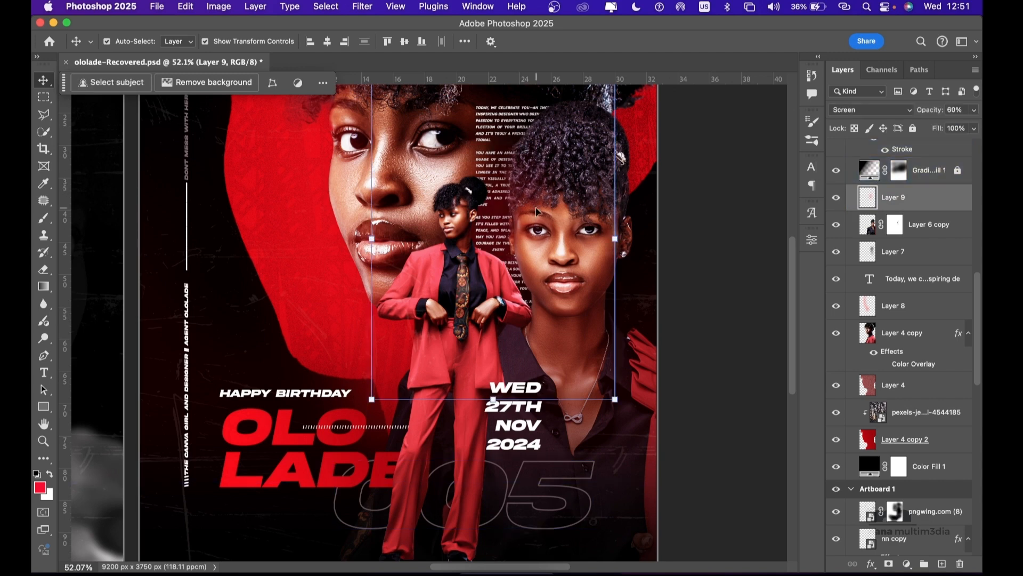
Step: Select the standing red-suit figure, Layer 2 copy, and examine the dark ground around its shoes
{"action": "left_click", "coordinate": [463, 286]}
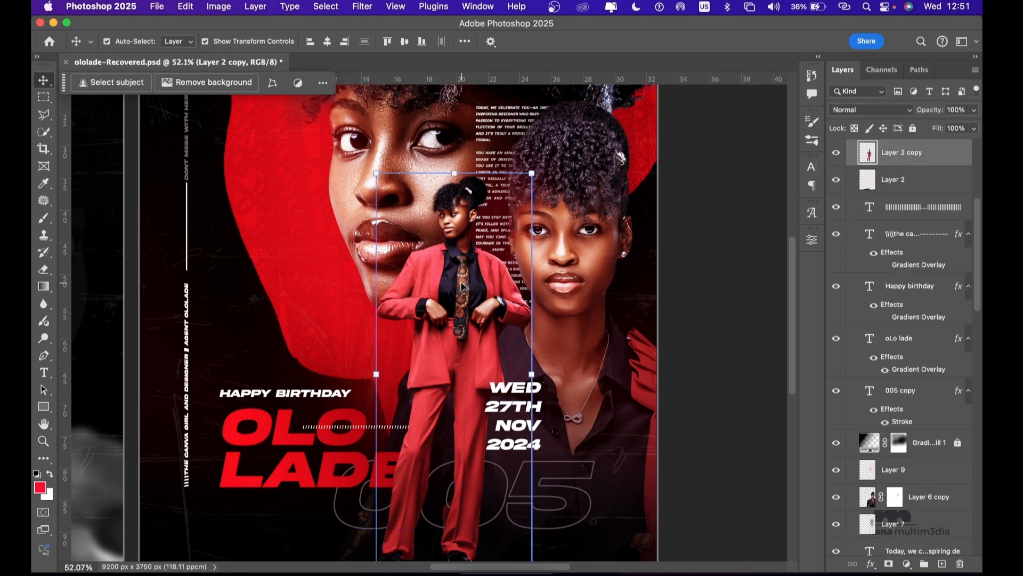
{"action": "scroll", "coordinate": [463, 286], "scroll_direction": "down", "scroll_amount": 3}
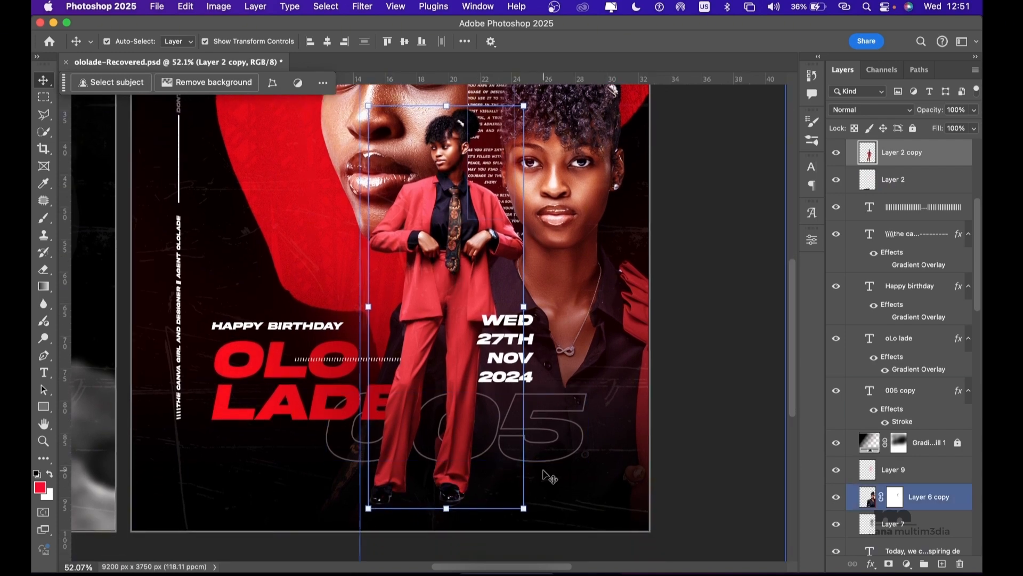
{"action": "left_click", "coordinate": [431, 488]}
{"action": "left_click", "coordinate": [431, 488]}
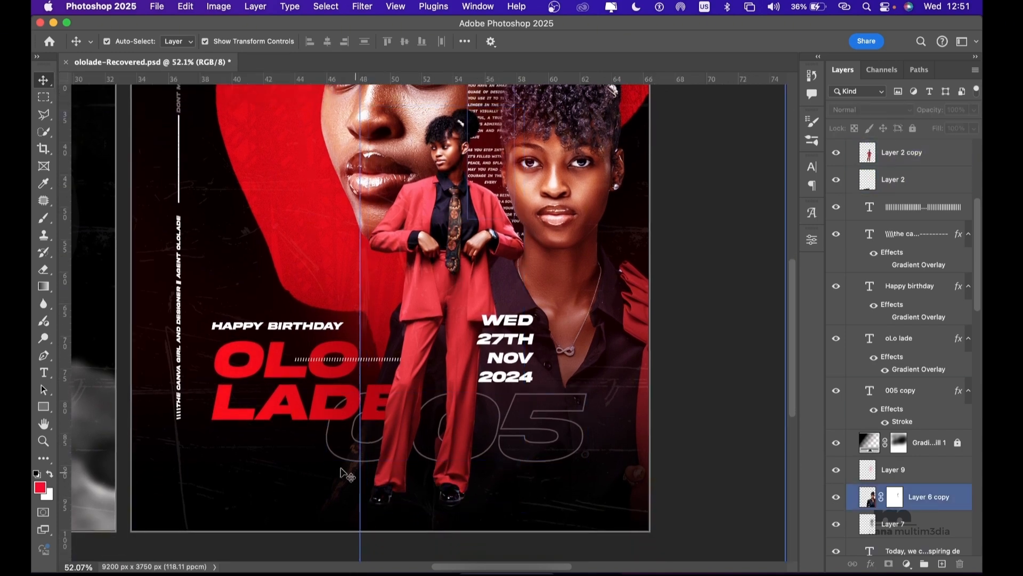
{"action": "left_click", "coordinate": [512, 494]}
{"action": "left_click", "coordinate": [408, 492]}
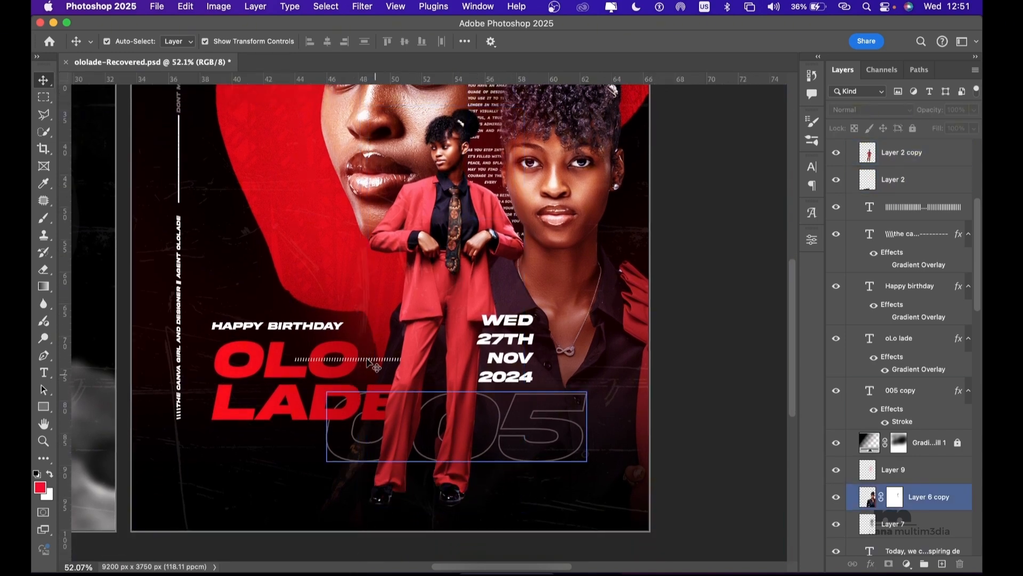
{"action": "left_click", "coordinate": [512, 480]}
{"action": "left_click", "coordinate": [545, 486]}
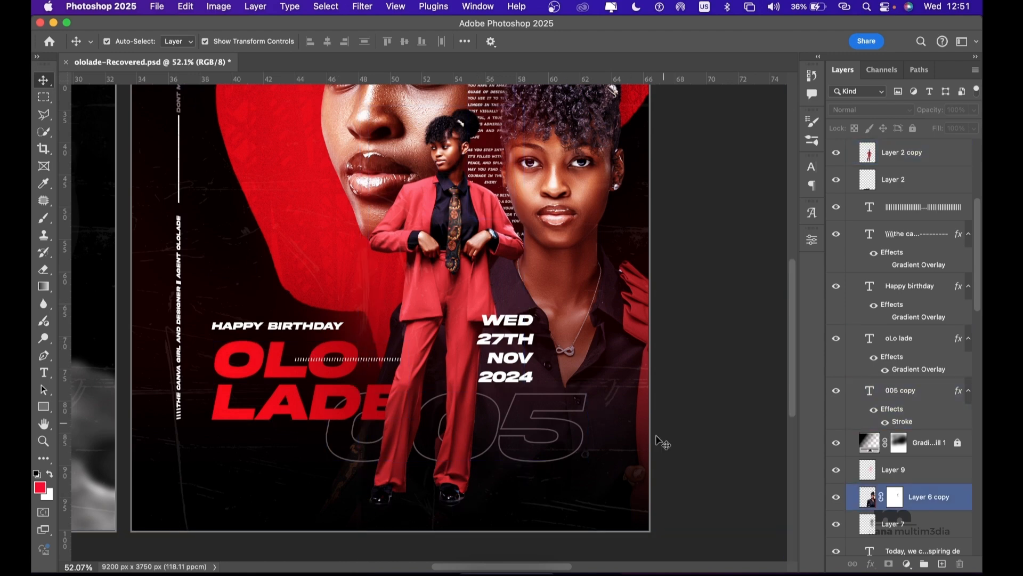
Step: Examine the poster's lower area around the date, the outlined 005 and the standing figure's legs
{"action": "left_click", "coordinate": [673, 423]}
{"action": "left_click", "coordinate": [605, 464]}
{"action": "left_click", "coordinate": [573, 392]}
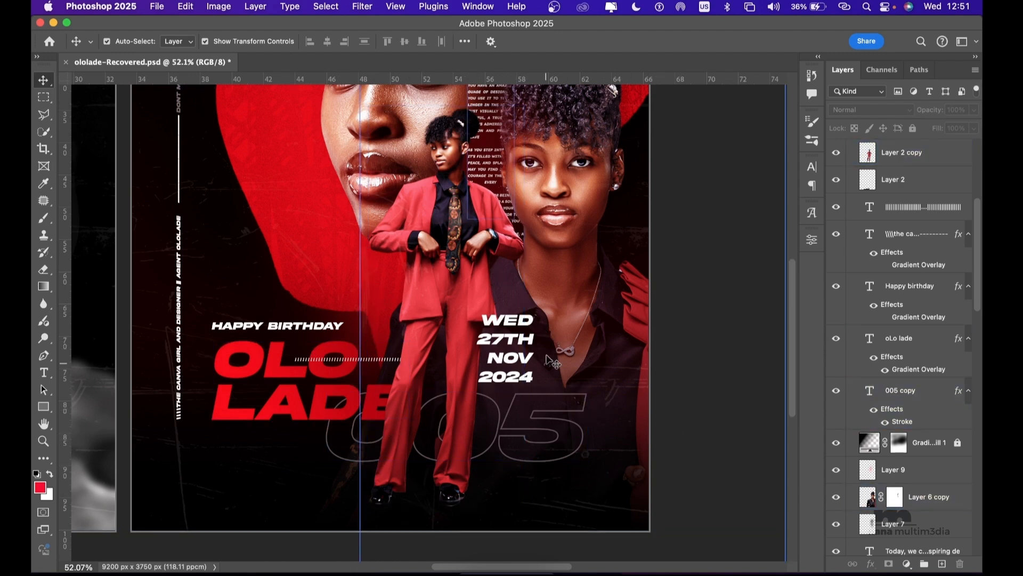
{"action": "left_click", "coordinate": [573, 392]}
{"action": "left_click", "coordinate": [504, 387]}
{"action": "left_click", "coordinate": [269, 334]}
{"action": "left_click", "coordinate": [434, 479]}
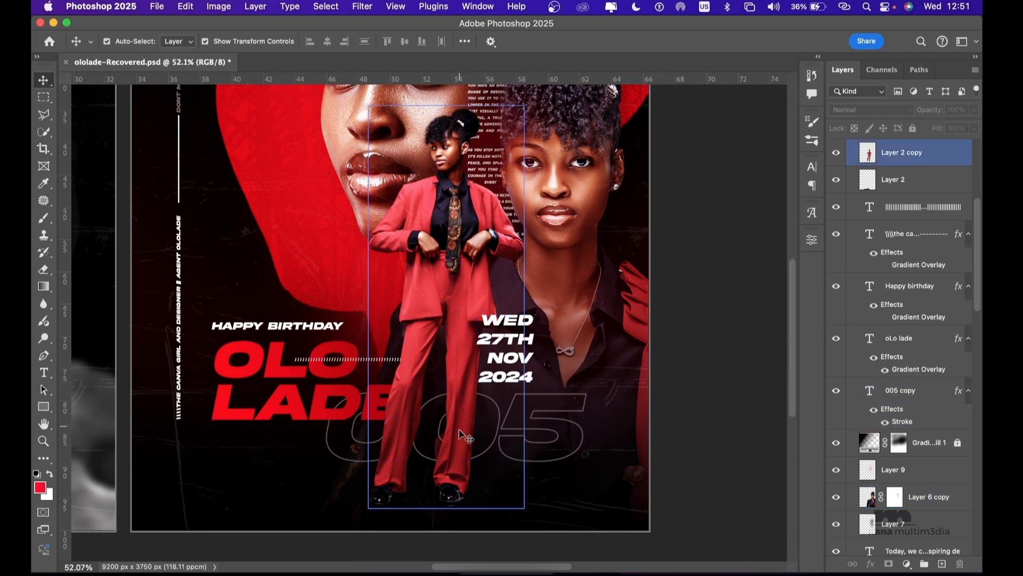
{"action": "left_click", "coordinate": [433, 483]}
{"action": "left_click", "coordinate": [432, 471]}
{"action": "left_click", "coordinate": [428, 459]}
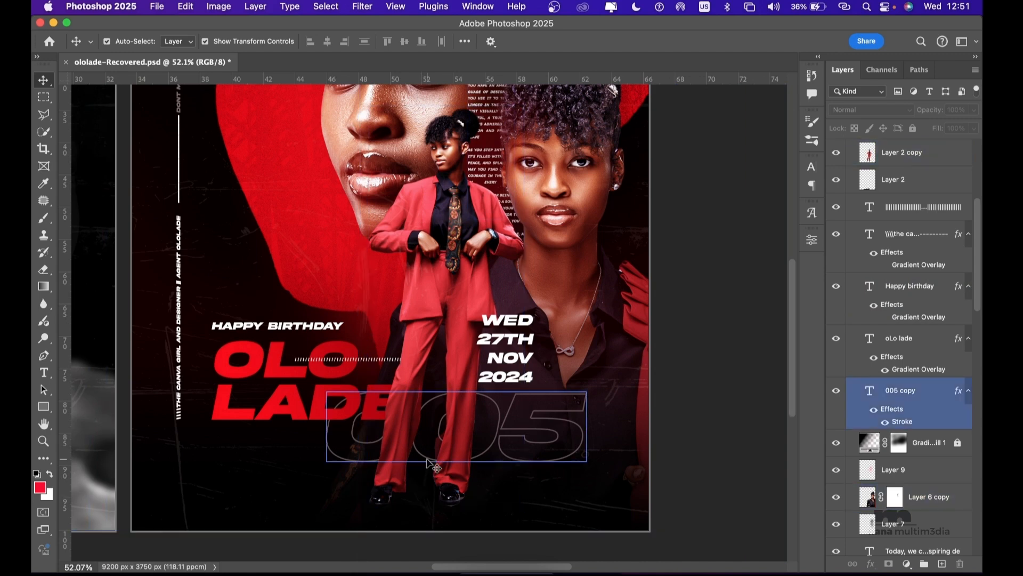
Step: Select the Happy birthday text, the large red name, the thin striped line and the date text in turn
{"action": "left_click", "coordinate": [229, 373]}
{"action": "left_click", "coordinate": [259, 333]}
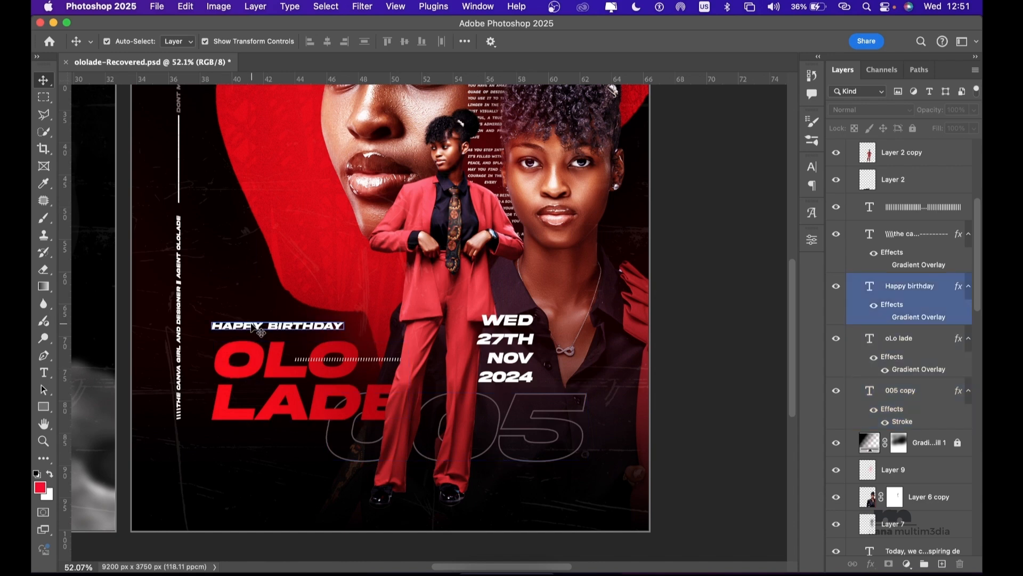
{"action": "double_click", "coordinate": [260, 331]}
{"action": "left_click", "coordinate": [256, 367]}
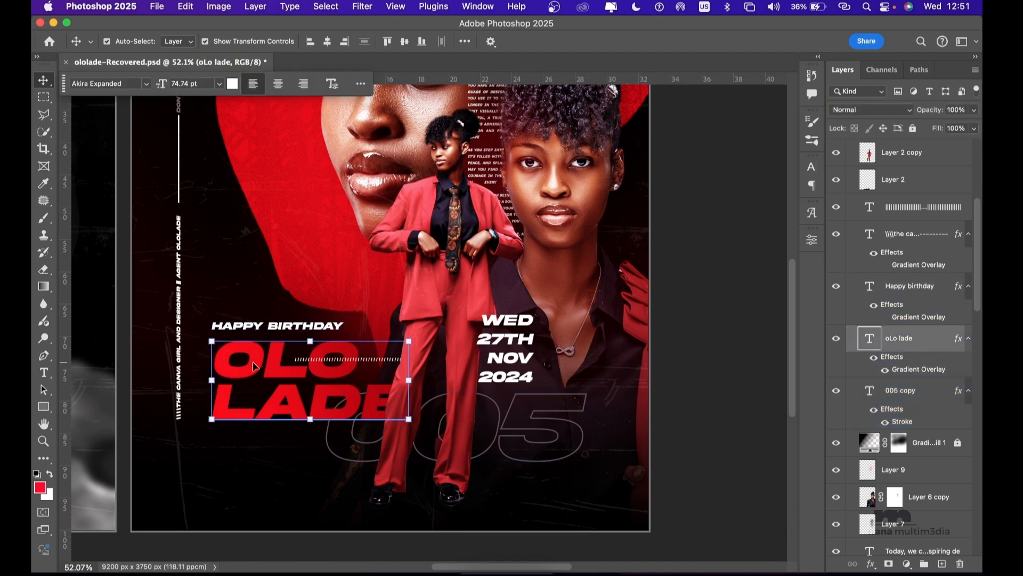
{"action": "left_click", "coordinate": [373, 362]}
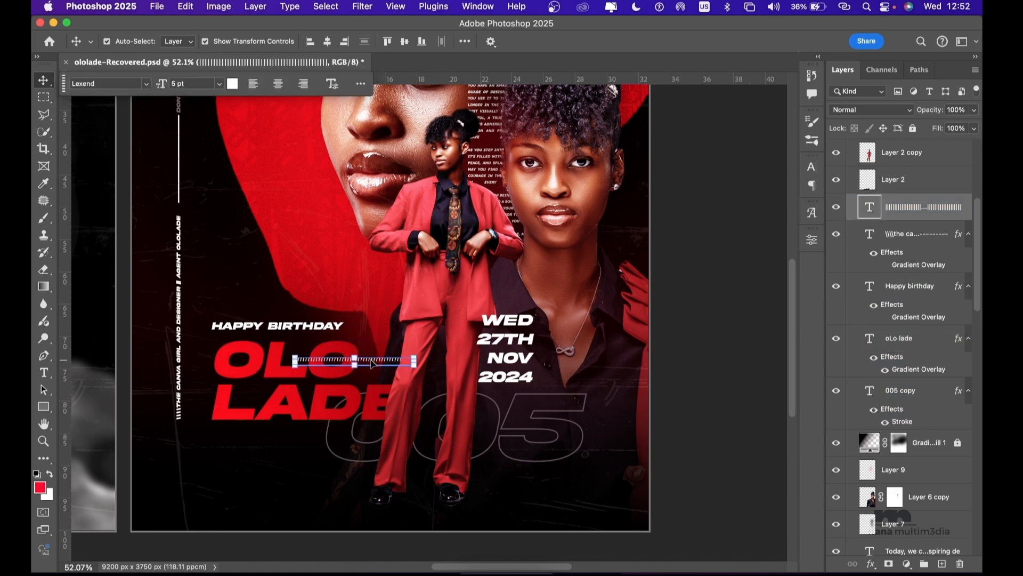
{"action": "left_click", "coordinate": [506, 344]}
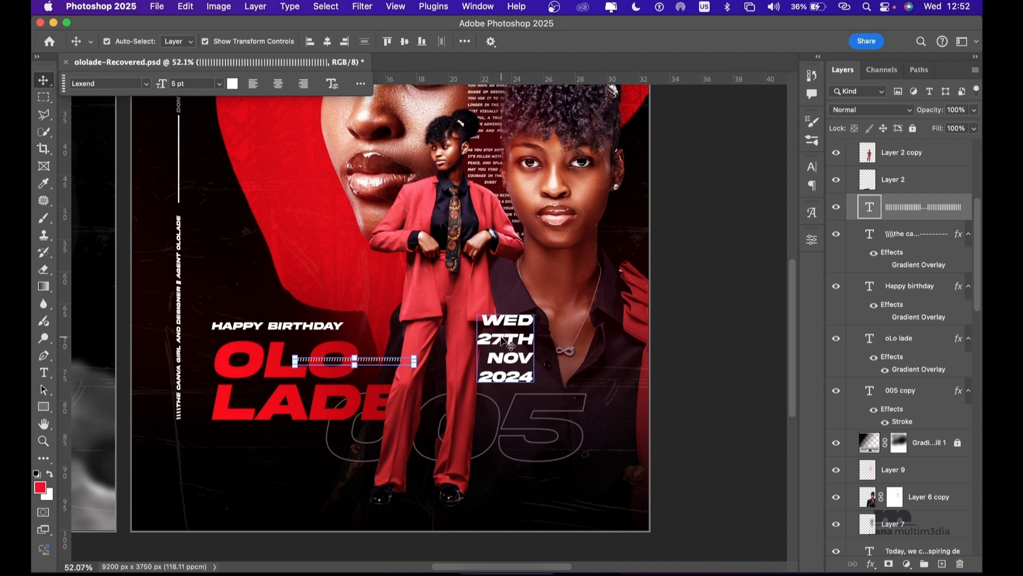
Step: Unlock the Gradient Fill 1 layer, and hide and reshow it to compare the darkened lower part of the poster
{"action": "left_click", "coordinate": [612, 463]}
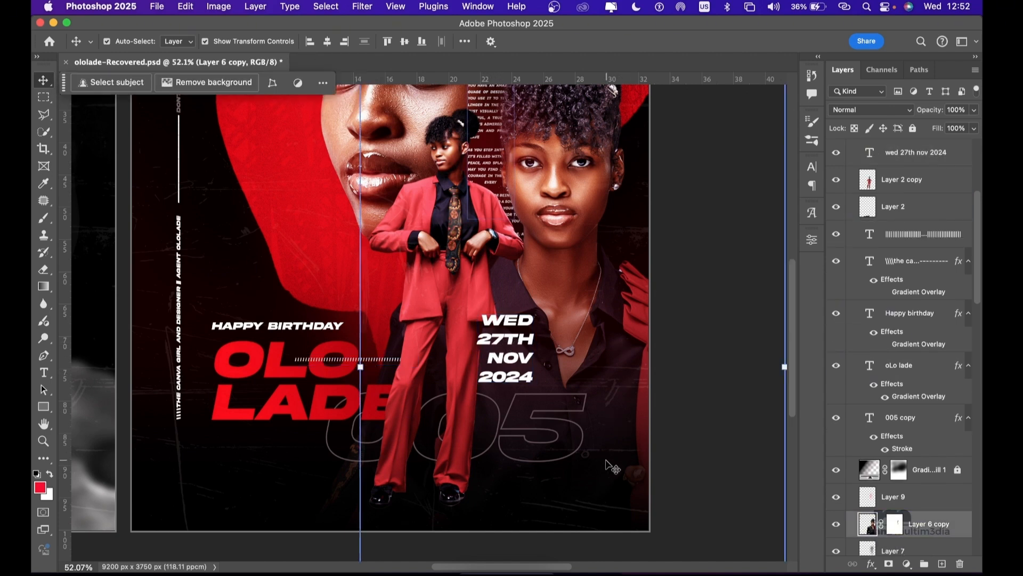
{"action": "left_click", "coordinate": [961, 476]}
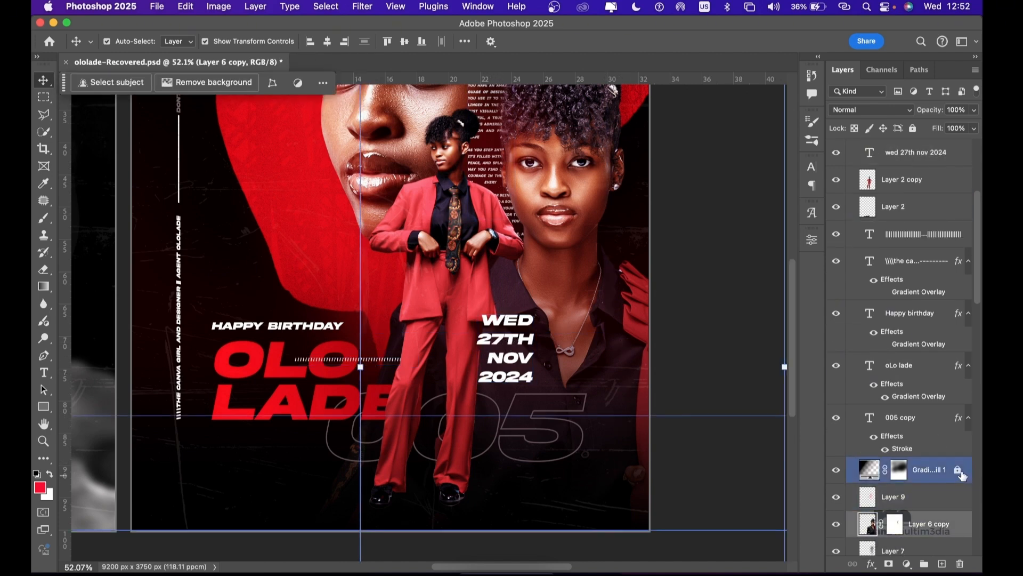
{"action": "left_click", "coordinate": [837, 470]}
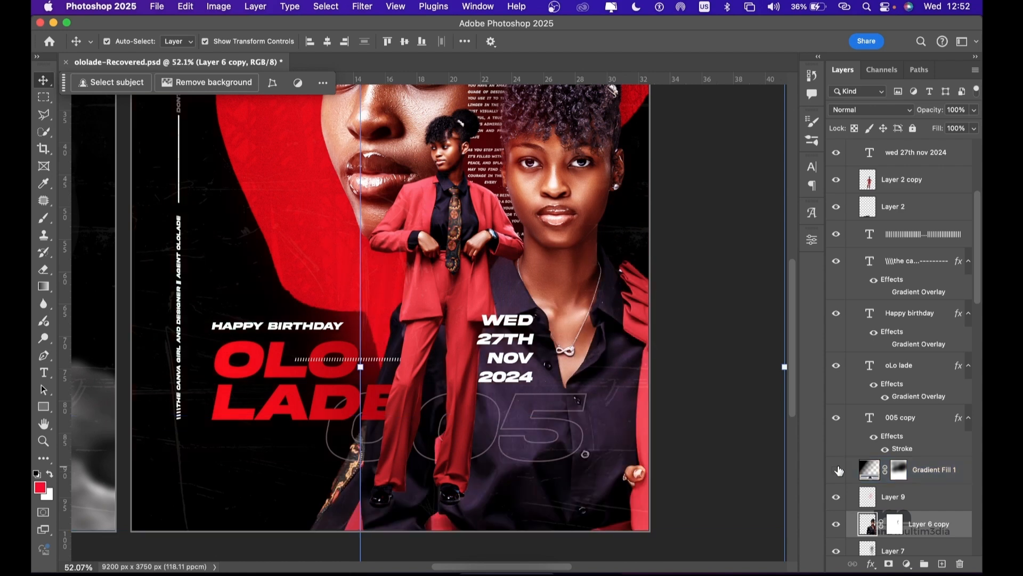
{"action": "left_click", "coordinate": [837, 469]}
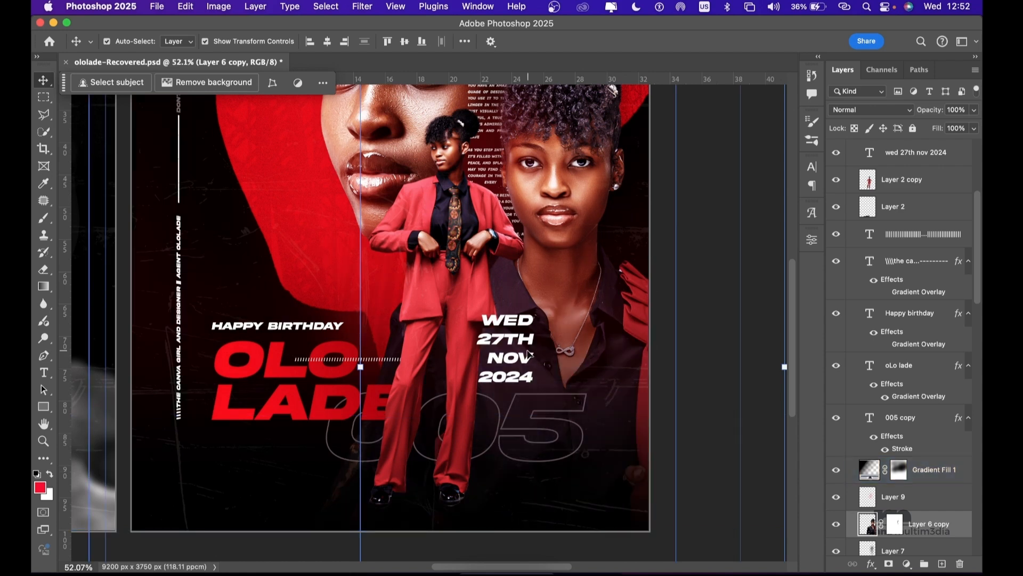
Step: Select Gradient Fill 1 and view the available fill and adjustment layer types without adding one
{"action": "left_click", "coordinate": [695, 406]}
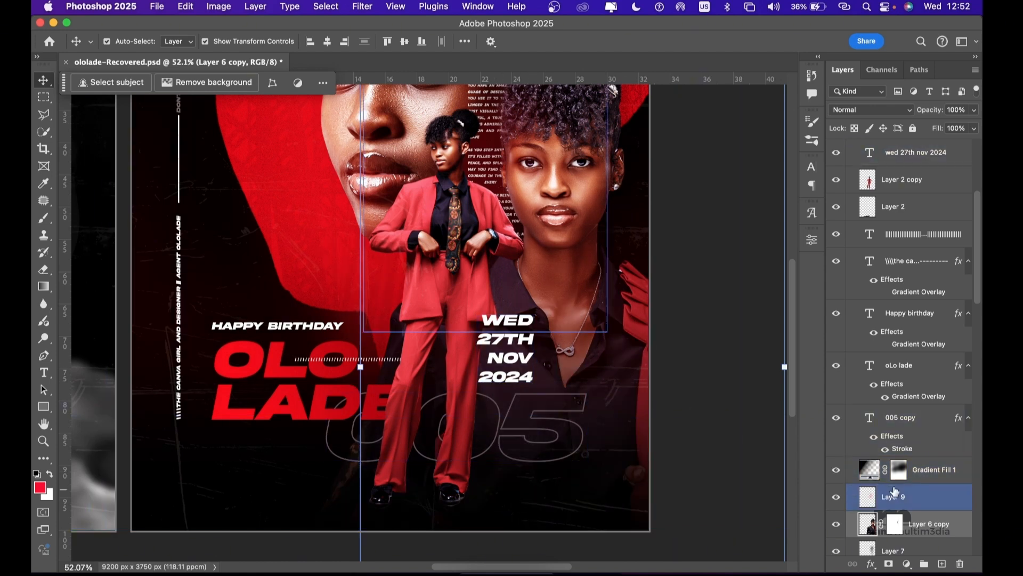
{"action": "left_click_drag", "start_coordinate": [938, 470], "coordinate": [905, 566]}
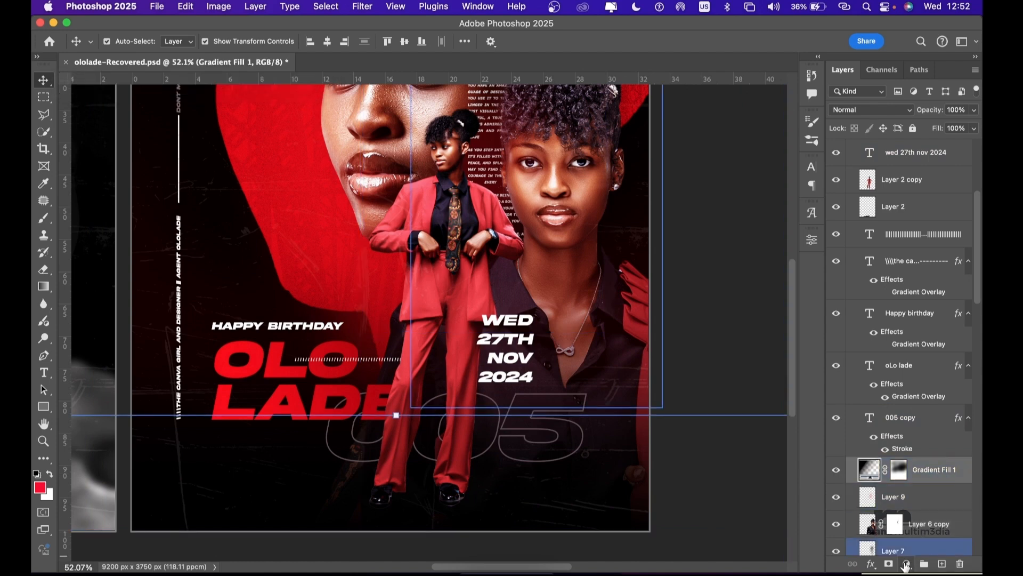
{"action": "left_click", "coordinate": [905, 566]}
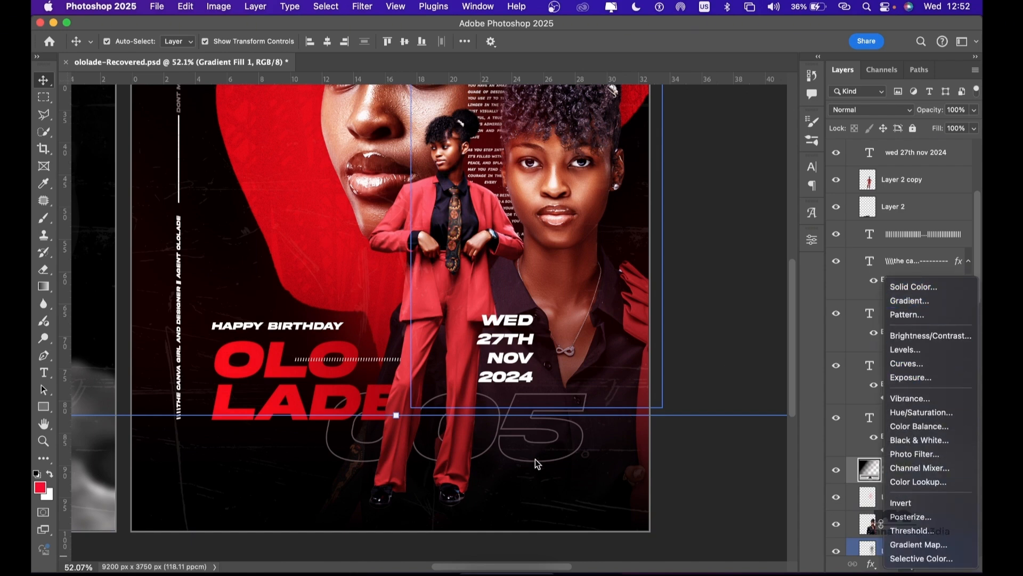
{"action": "left_click", "coordinate": [818, 440]}
{"action": "left_click", "coordinate": [906, 497]}
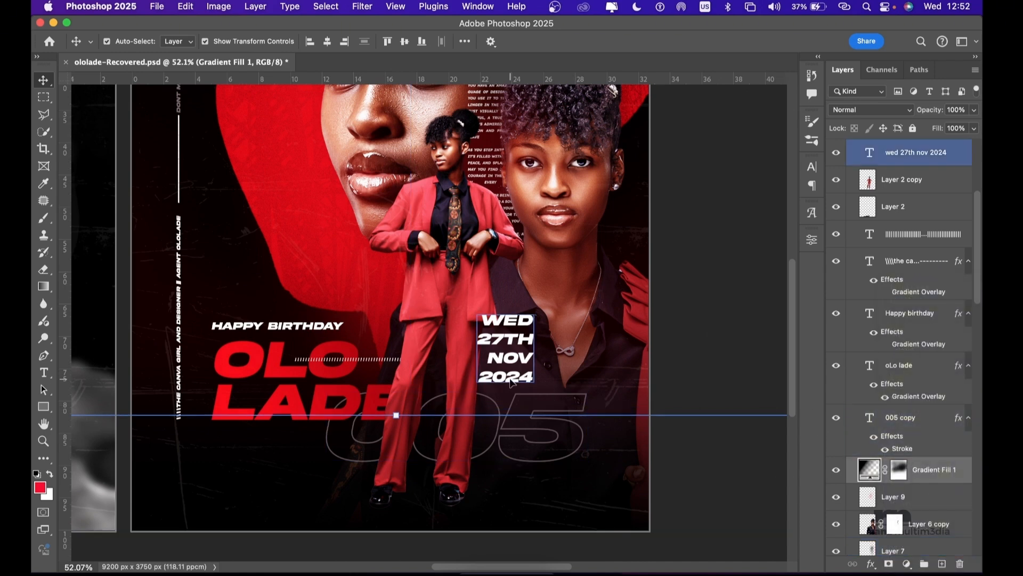
{"action": "left_click", "coordinate": [928, 514]}
{"action": "left_click", "coordinate": [899, 473]}
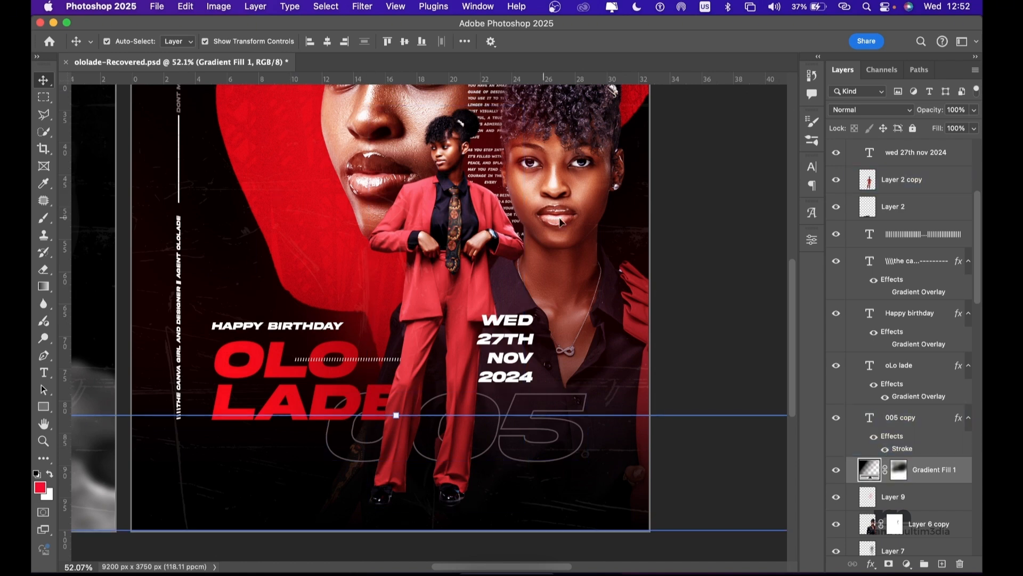
{"action": "left_click", "coordinate": [34, 220]}
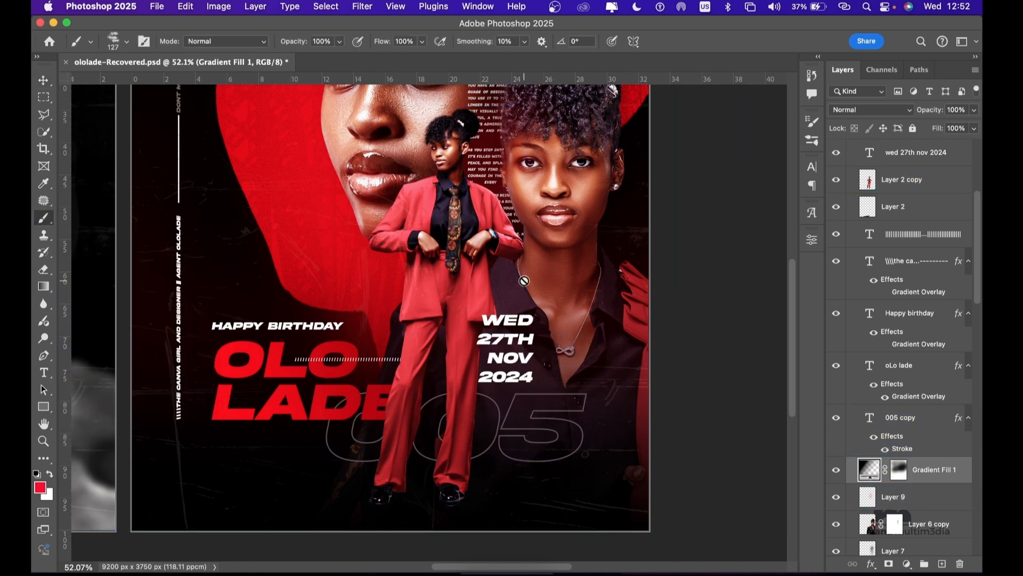
{"action": "left_click", "coordinate": [700, 280]}
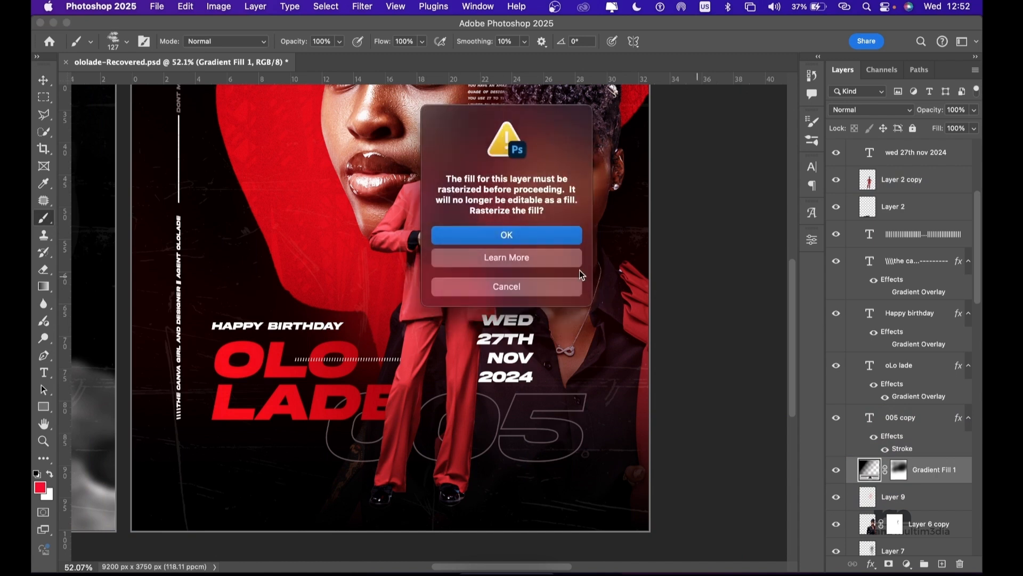
{"action": "left_click", "coordinate": [520, 292]}
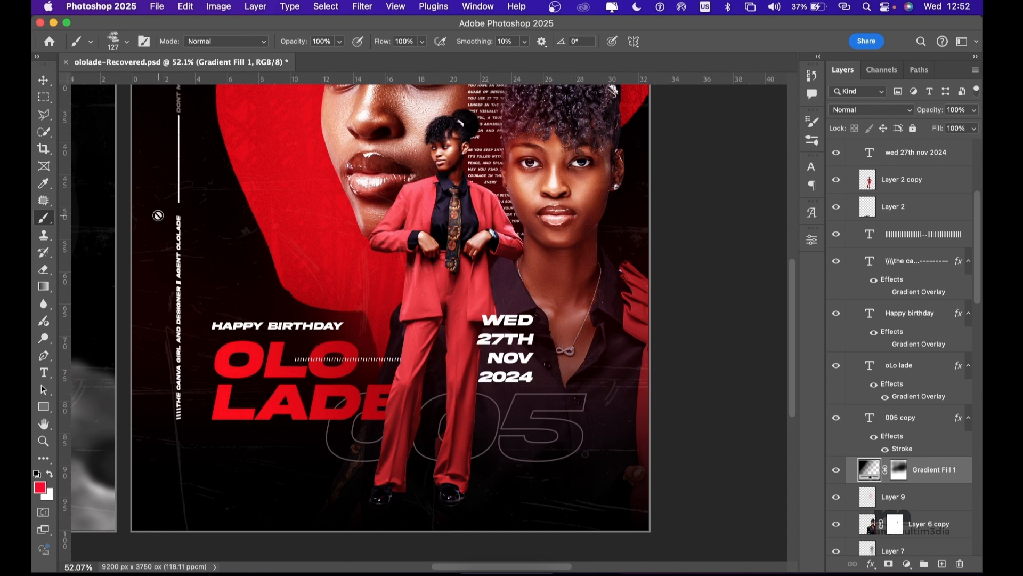
{"action": "left_click", "coordinate": [43, 80]}
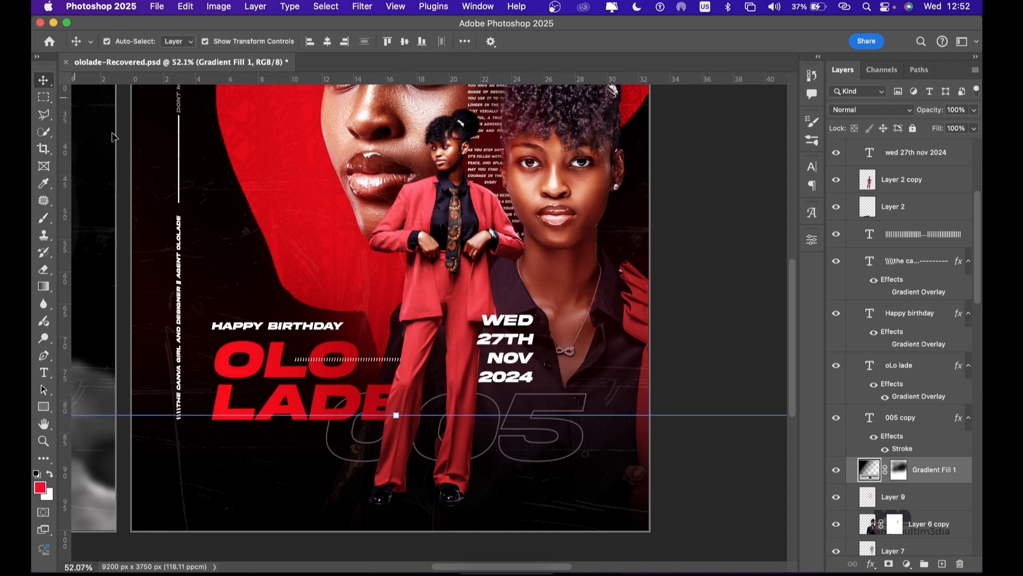
Step: Select the vertical text line beside the red silhouette, examine its full length, and deselect it
{"action": "left_click", "coordinate": [179, 272]}
{"action": "double_click", "coordinate": [180, 272]}
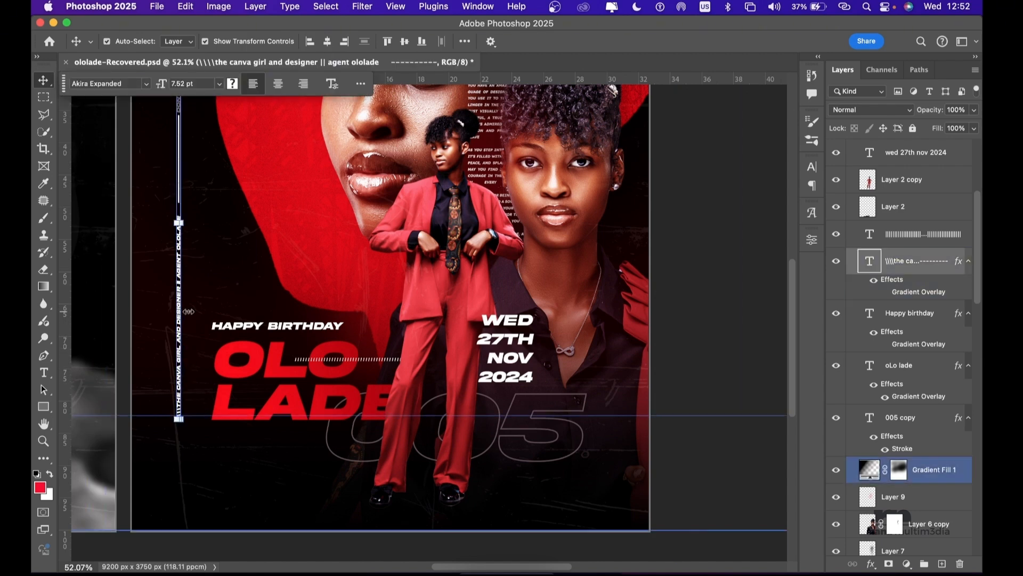
{"action": "scroll", "coordinate": [222, 237], "scroll_direction": "up", "scroll_amount": 5}
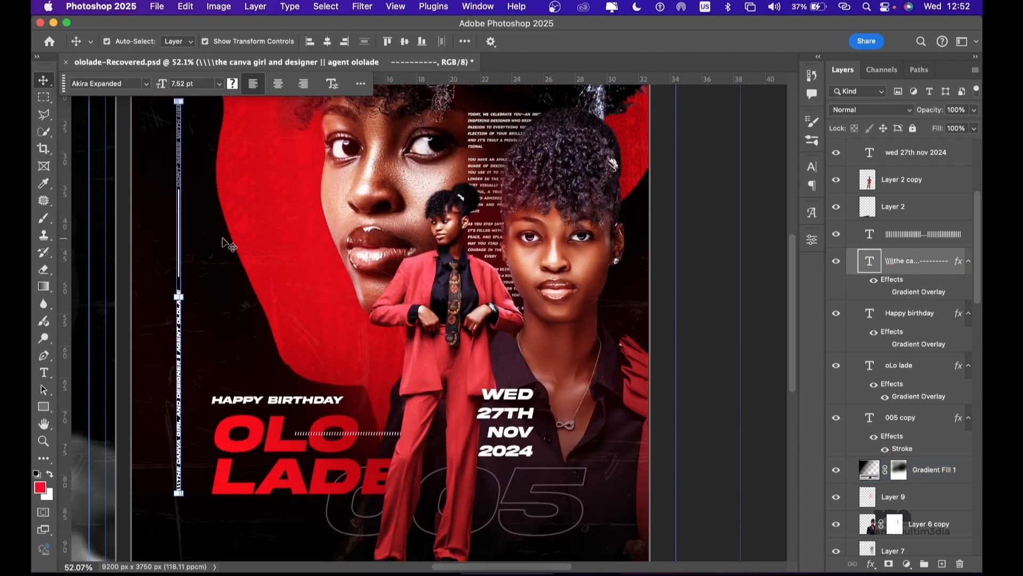
{"action": "left_click", "coordinate": [181, 243]}
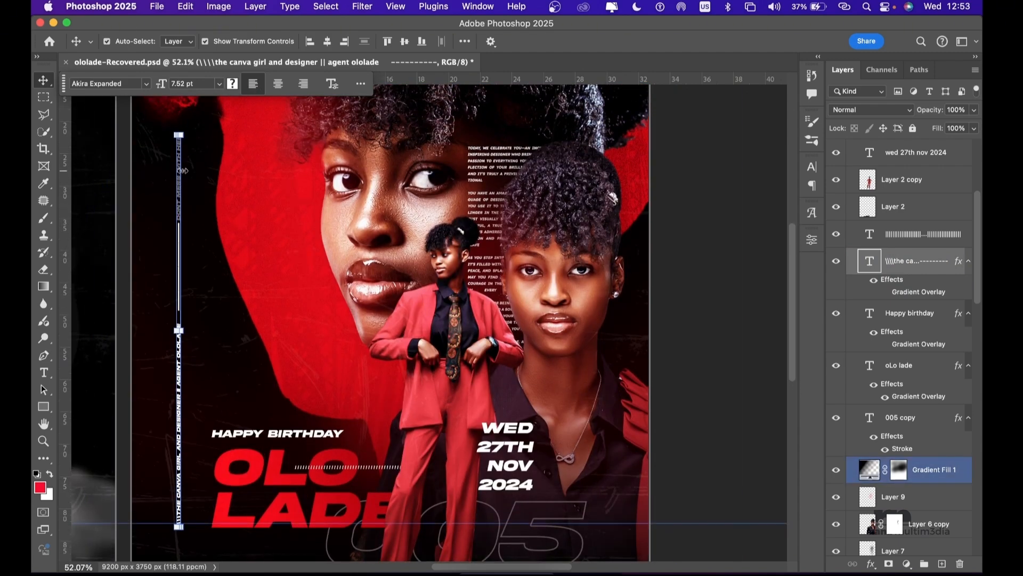
{"action": "left_click", "coordinate": [738, 388]}
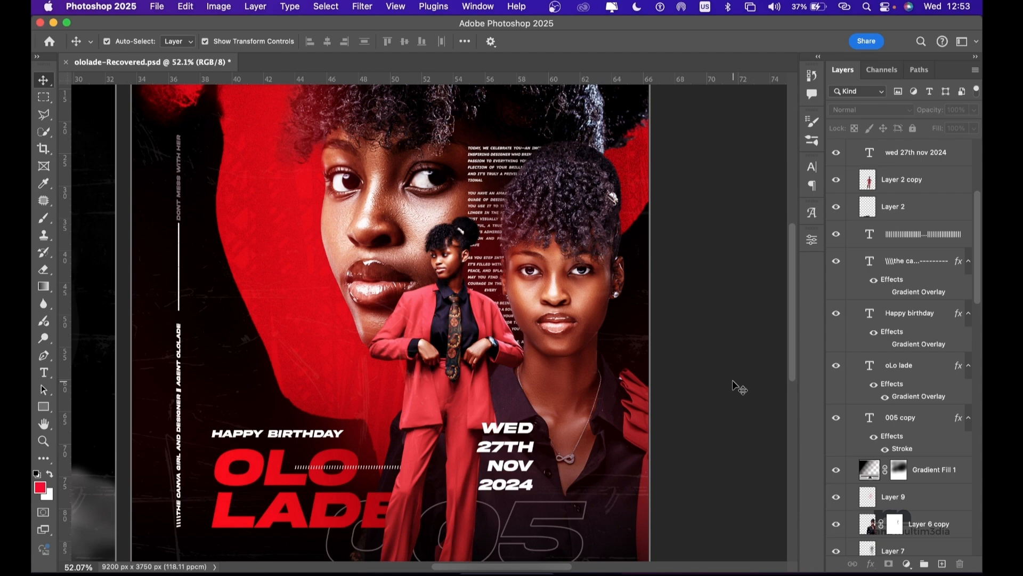
{"action": "left_click", "coordinate": [733, 383]}
{"action": "scroll", "coordinate": [597, 304], "scroll_direction": "down", "scroll_amount": 3}
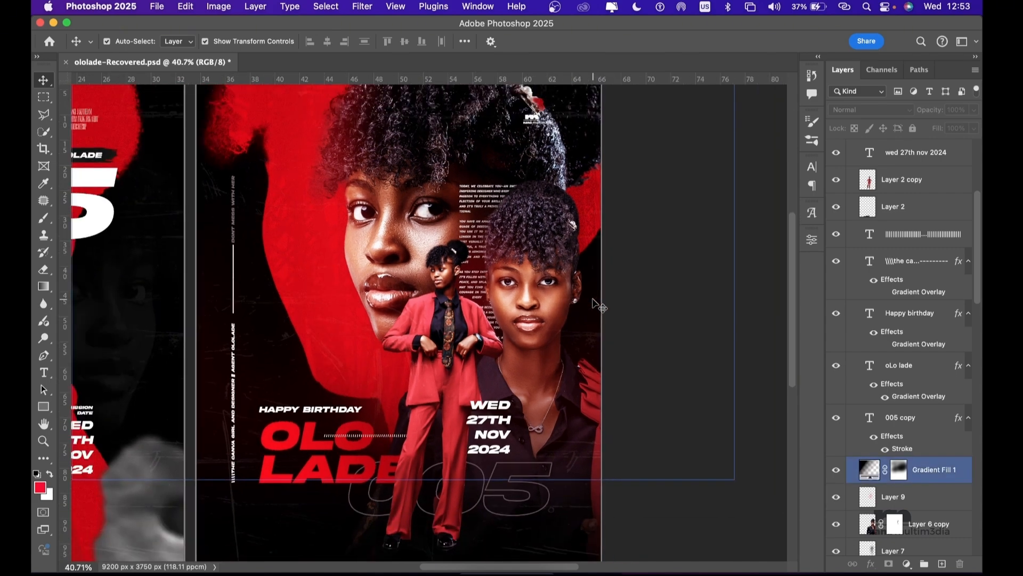
Step: Hide all layers of Artboard 1 copy from Curves 2 down, including Artboard 1, and collapse the Artboard 1 group
{"action": "left_click", "coordinate": [936, 312]}
{"action": "scroll", "coordinate": [935, 306], "scroll_direction": "up", "scroll_amount": 3}
{"action": "scroll", "coordinate": [936, 306], "scroll_direction": "up", "scroll_amount": 1}
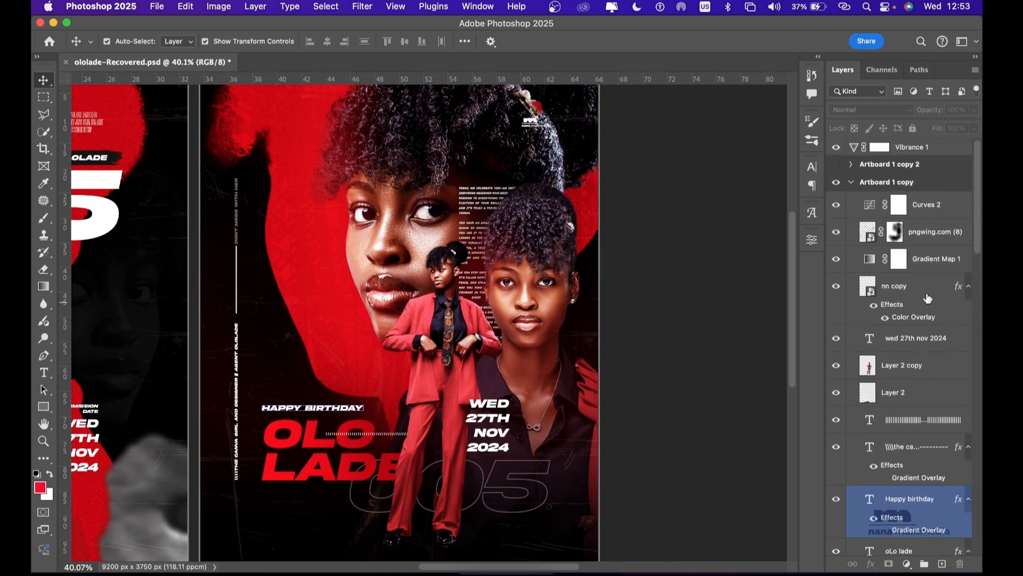
{"action": "left_click", "coordinate": [926, 205]}
{"action": "left_click", "coordinate": [836, 204]}
{"action": "left_click_drag", "start_coordinate": [838, 234], "coordinate": [842, 566]}
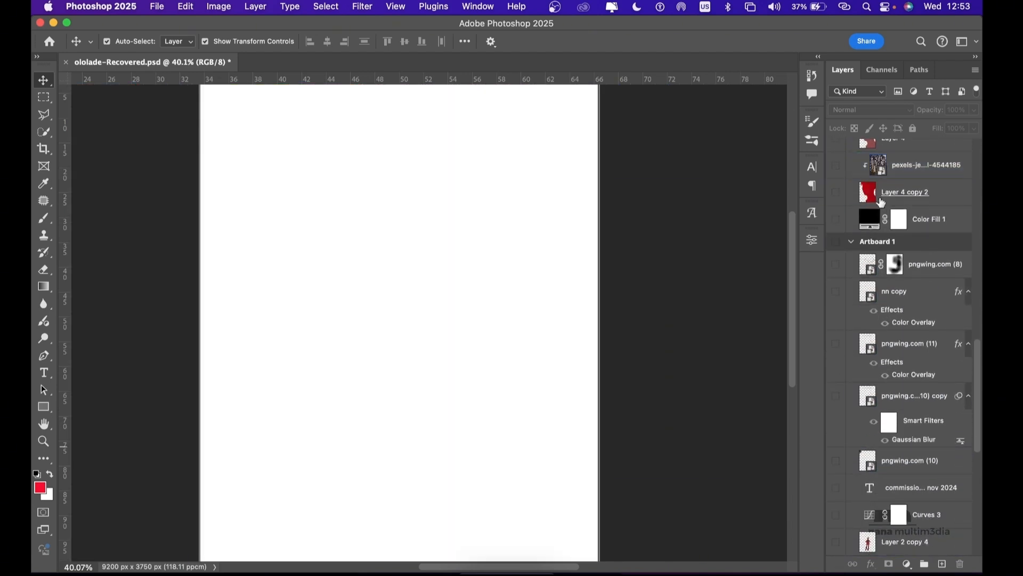
{"action": "left_click", "coordinate": [851, 243]}
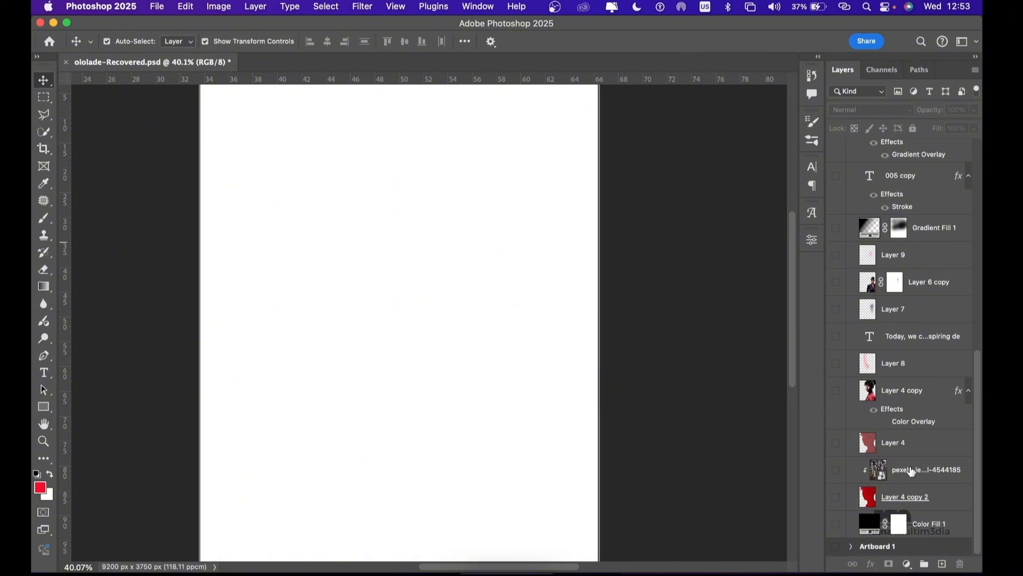
Step: Show only the black Color Fill 1 background of Artboard 1 copy and fit the whole artboard in view
{"action": "left_click", "coordinate": [836, 524]}
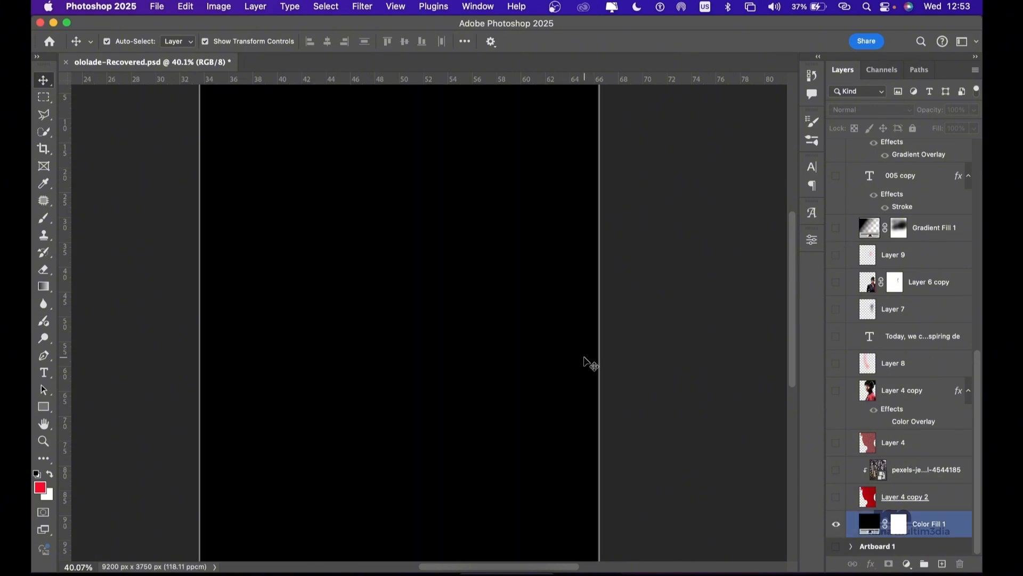
{"action": "left_click", "coordinate": [620, 365]}
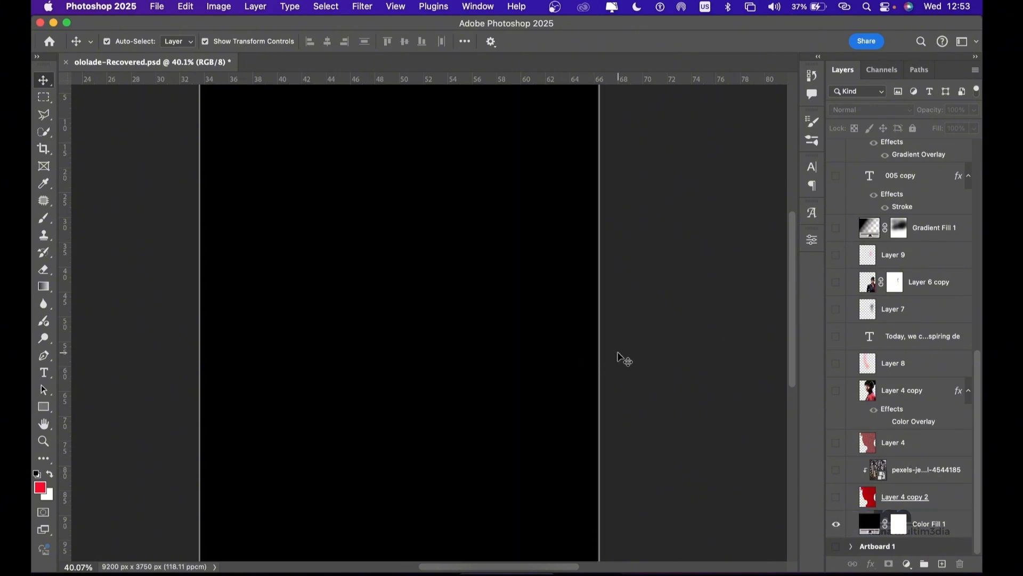
{"action": "scroll", "coordinate": [625, 359], "scroll_direction": "down", "scroll_amount": 1}
{"action": "scroll", "coordinate": [625, 359], "scroll_direction": "down", "scroll_amount": 1}
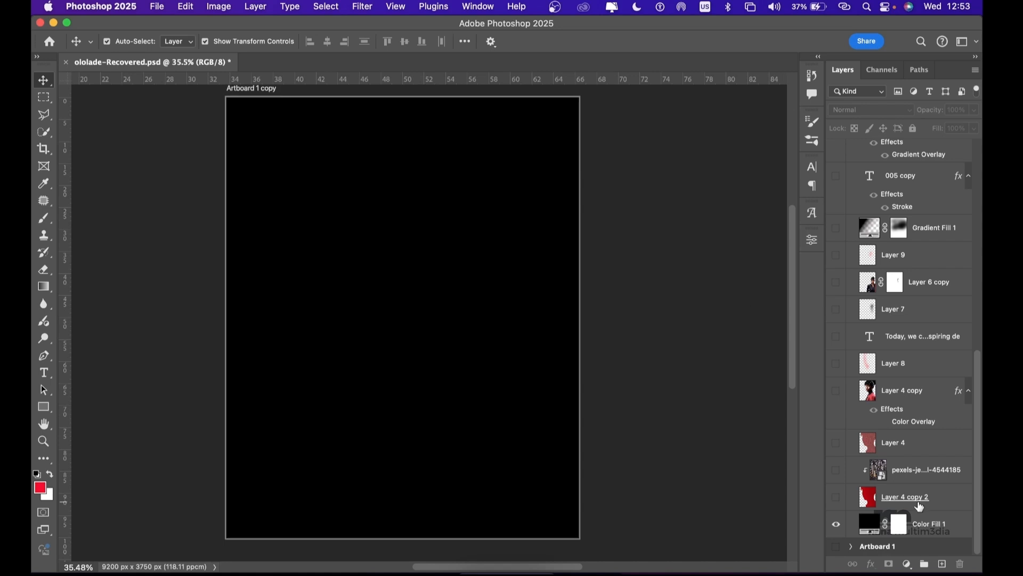
Step: Show the red silhouette Layer 4 copy 2, the pexels texture clipped to it, and Layer 4 above them
{"action": "left_click", "coordinate": [837, 498]}
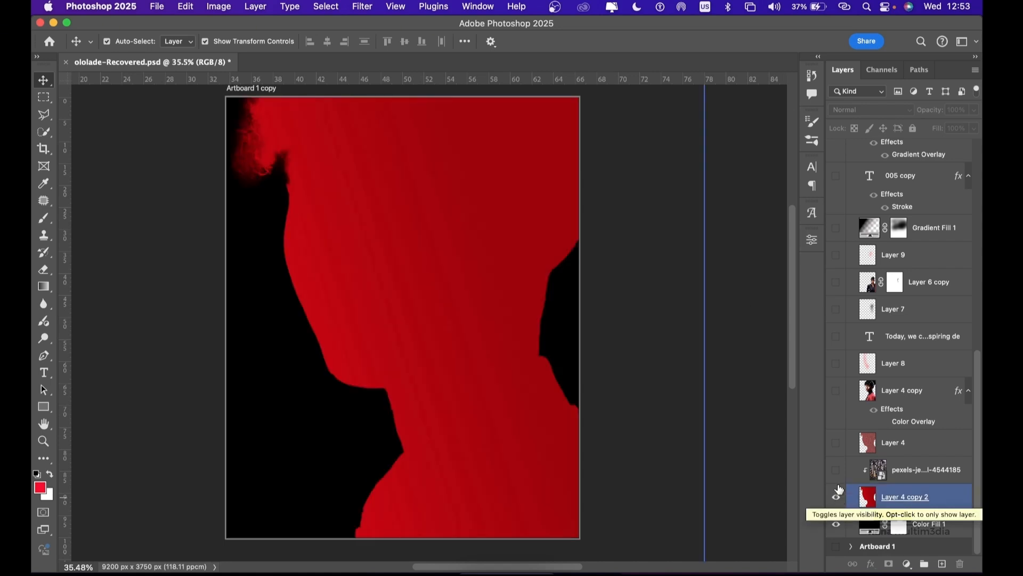
{"action": "left_click", "coordinate": [837, 471]}
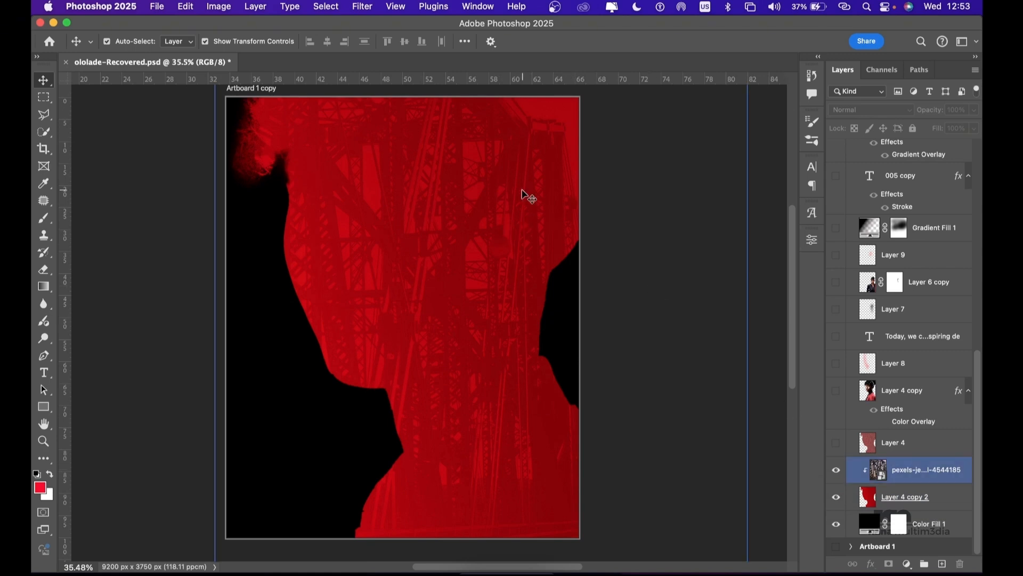
{"action": "left_click", "coordinate": [666, 266]}
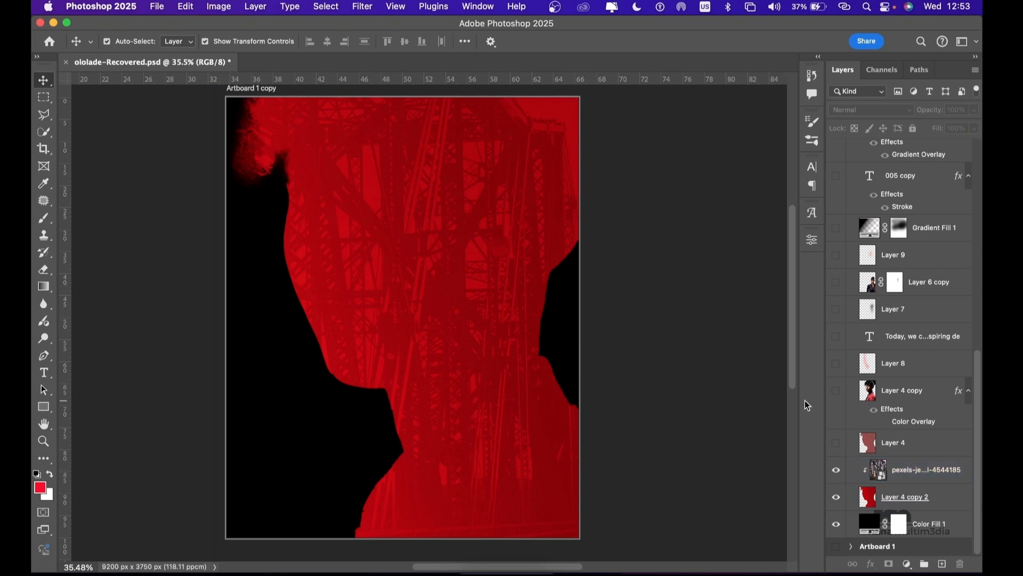
{"action": "left_click", "coordinate": [836, 445]}
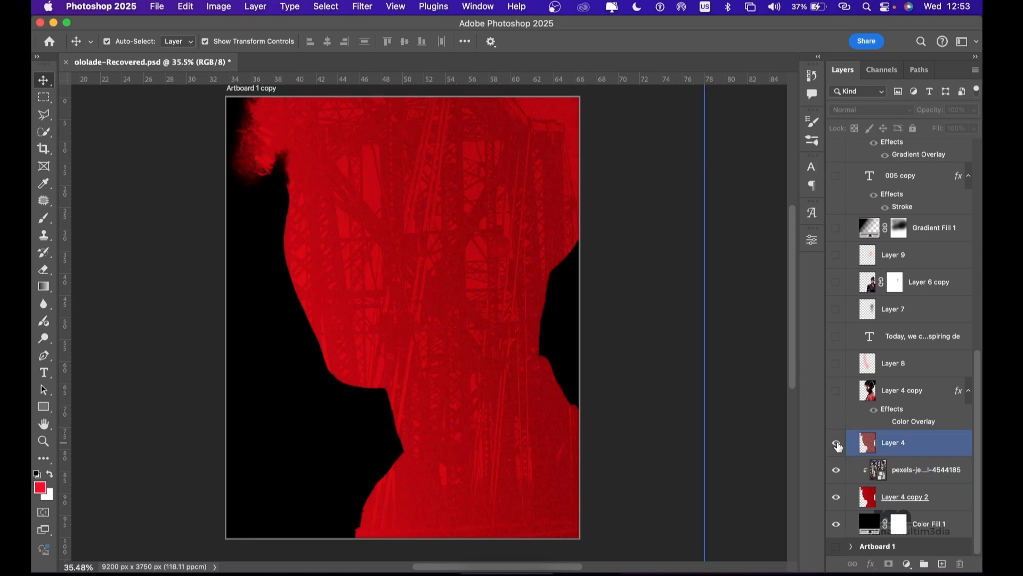
{"action": "left_click", "coordinate": [943, 499]}
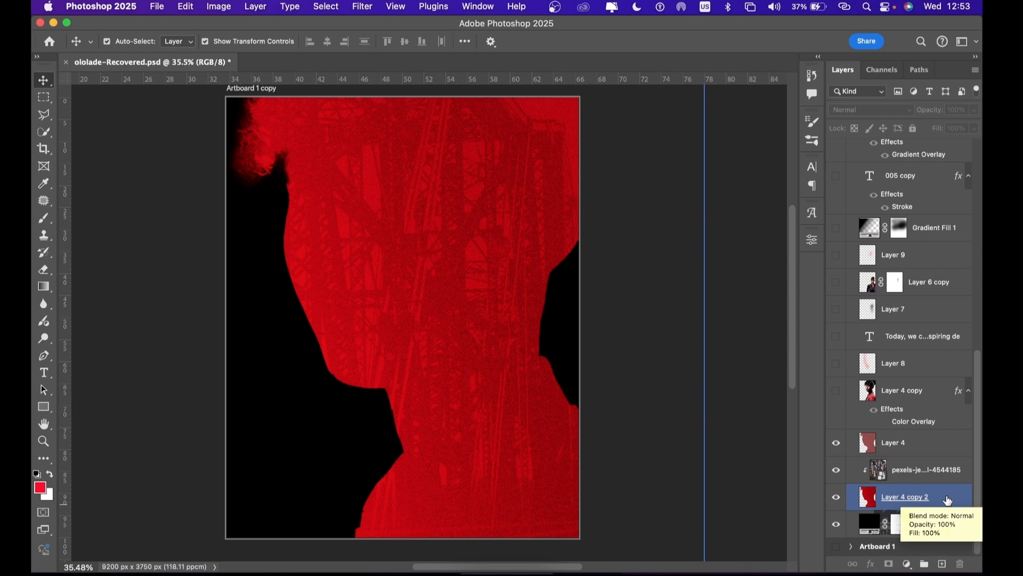
{"action": "left_click", "coordinate": [948, 498], "text": "super"}
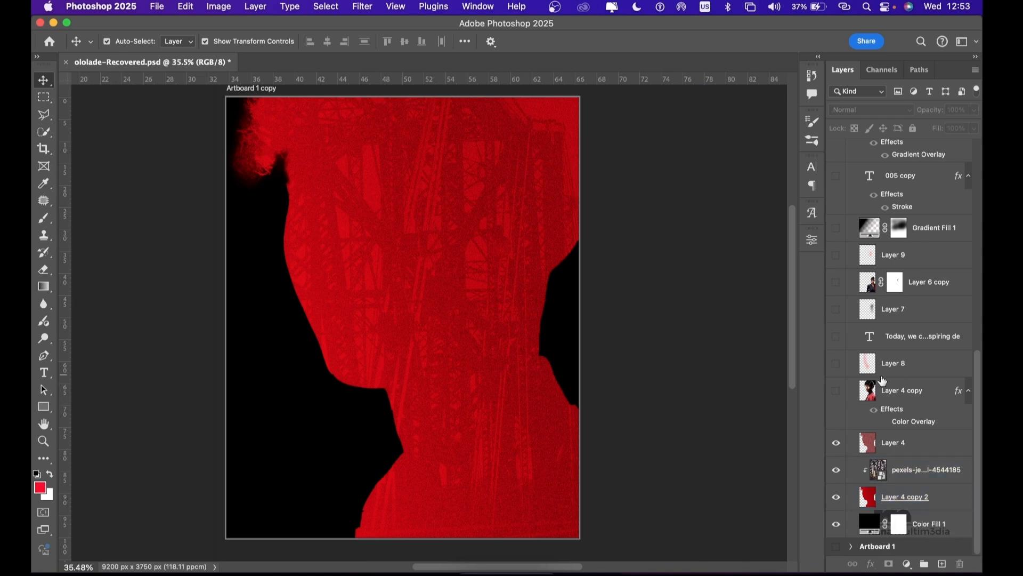
Step: Show the Layer 4 copy portrait and the Layer 8 glow, toggling the glow off and on to compare
{"action": "left_click", "coordinate": [834, 392]}
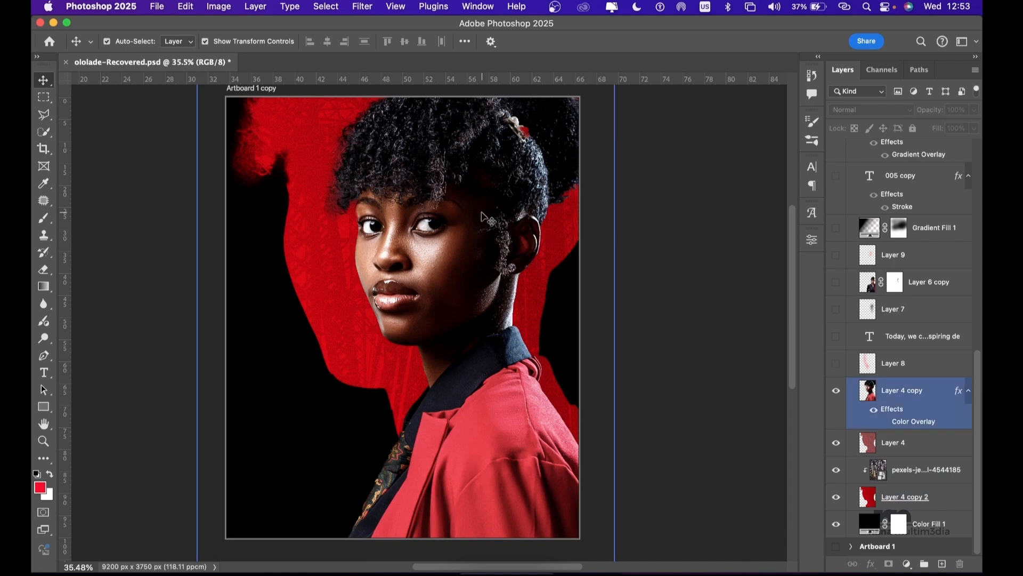
{"action": "left_click", "coordinate": [649, 323]}
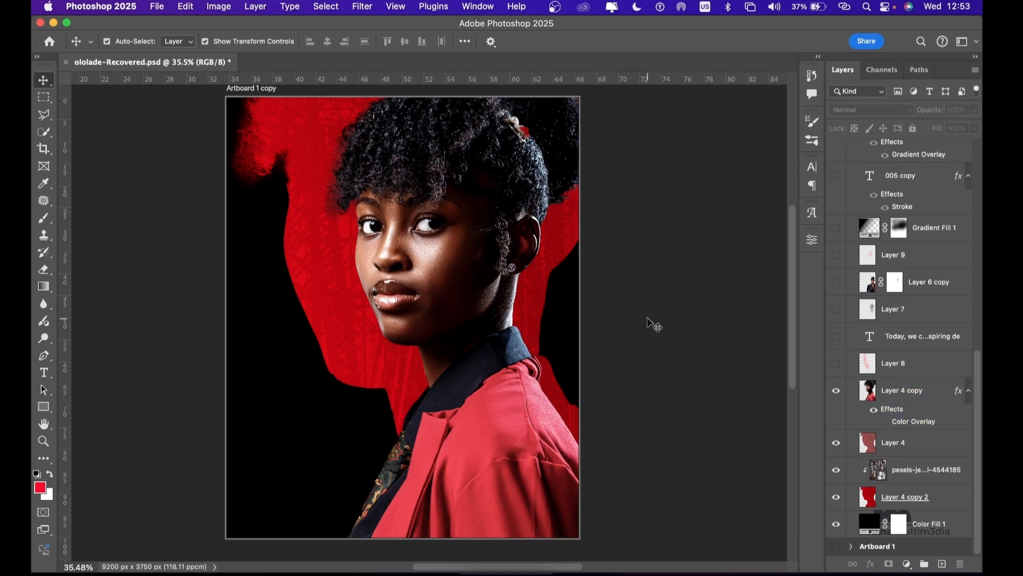
{"action": "left_click_drag", "start_coordinate": [900, 394], "coordinate": [850, 362]}
{"action": "left_click", "coordinate": [836, 368]}
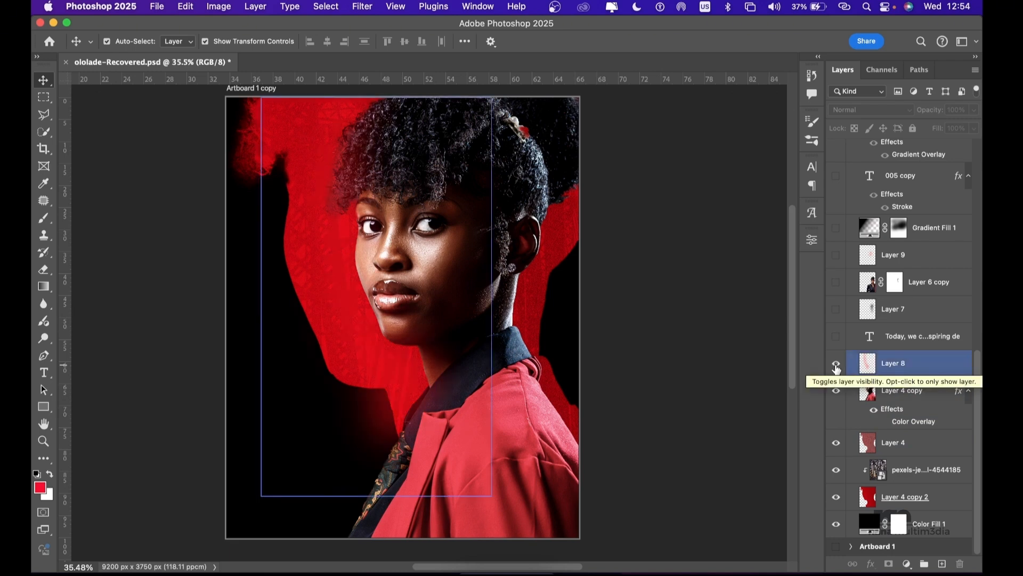
{"action": "left_click", "coordinate": [836, 368]}
{"action": "left_click", "coordinate": [837, 368]}
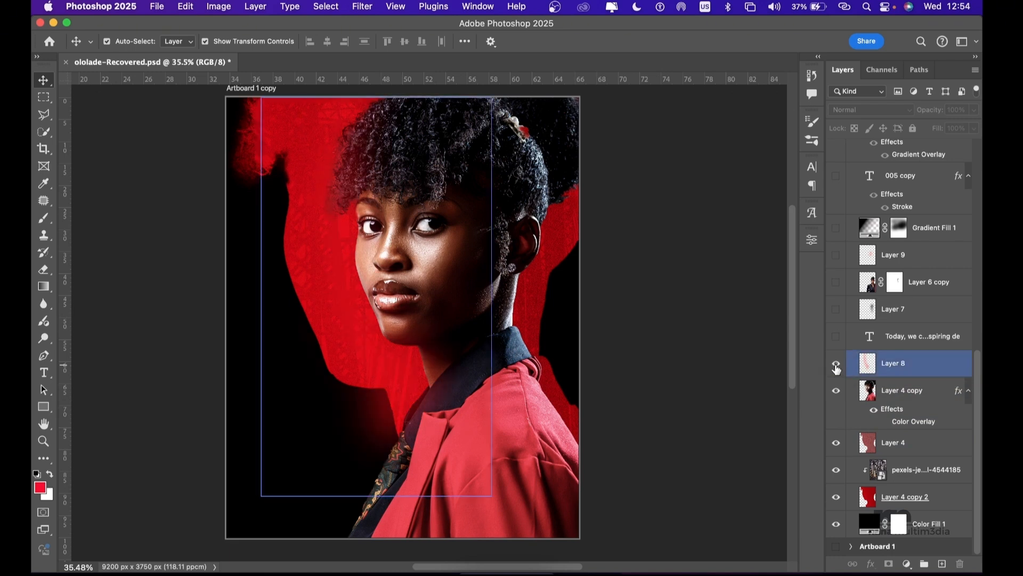
Step: Select Layer 8 and set up the Brush tool with the Soft Round brush at 10% flow
{"action": "left_click", "coordinate": [938, 367]}
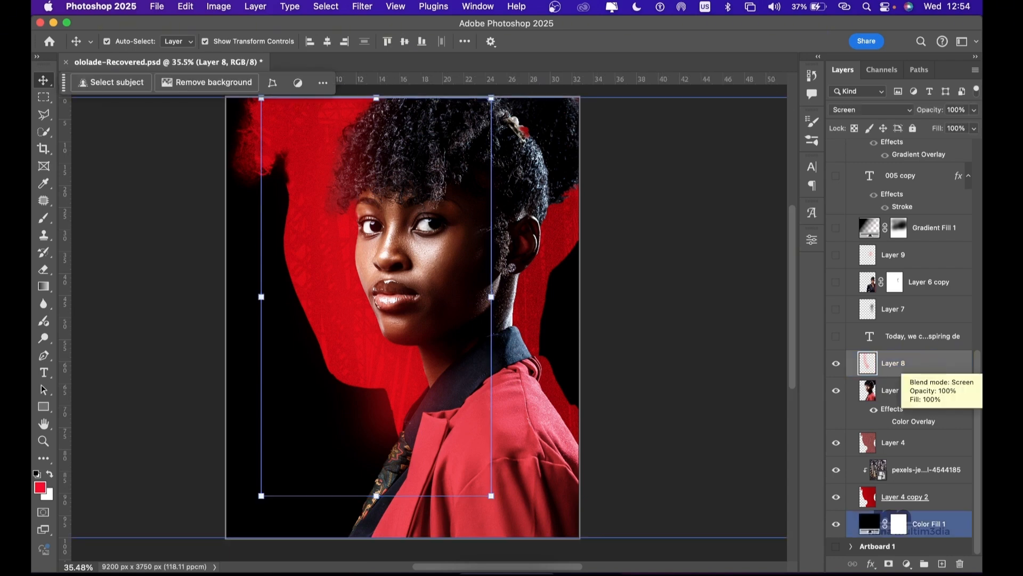
{"action": "left_click", "coordinate": [44, 217]}
{"action": "left_click", "coordinate": [126, 41]}
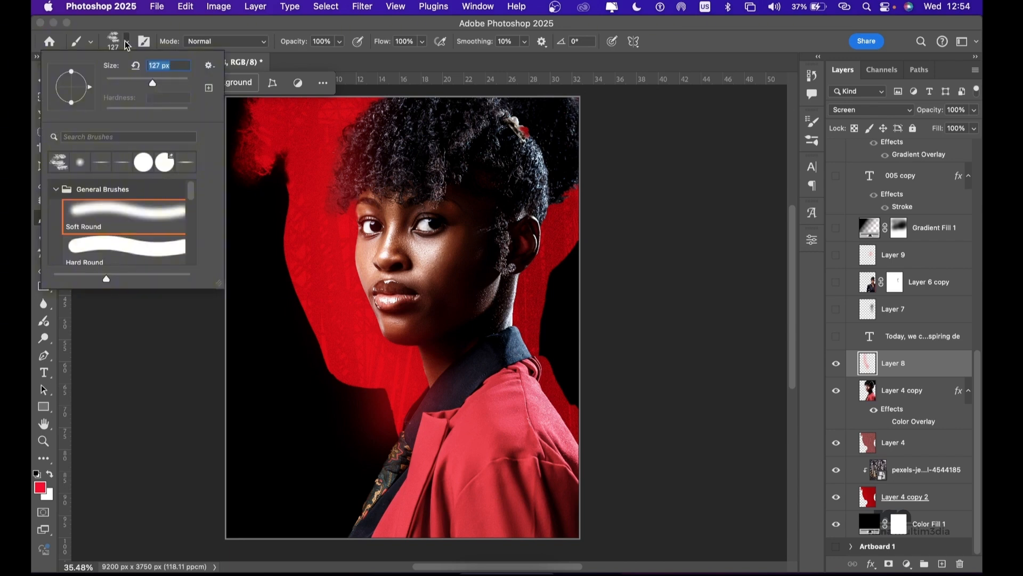
{"action": "left_click", "coordinate": [120, 222]}
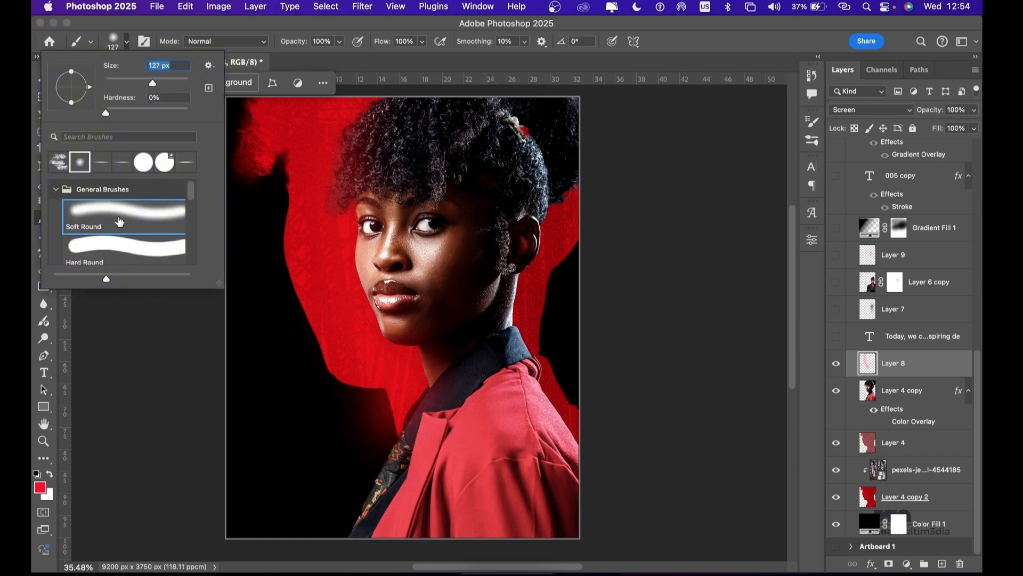
{"action": "left_click", "coordinate": [344, 27]}
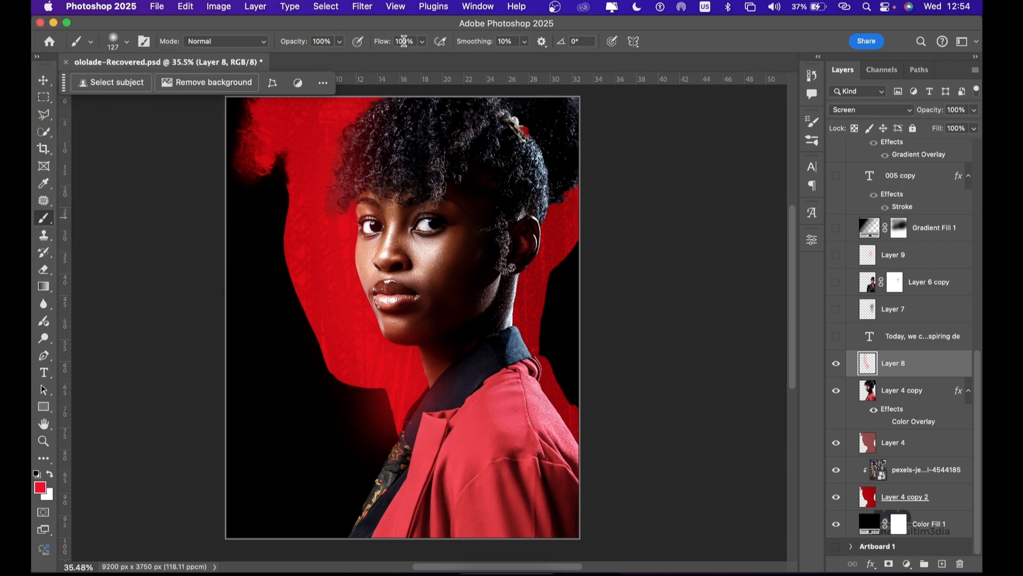
{"action": "left_click", "coordinate": [397, 41]}
{"action": "type", "text": "1"}
Step: Delete the Layer 8 glow and add a new empty layer directly above Layer 4 copy
{"action": "key", "text": "BackSpace"}
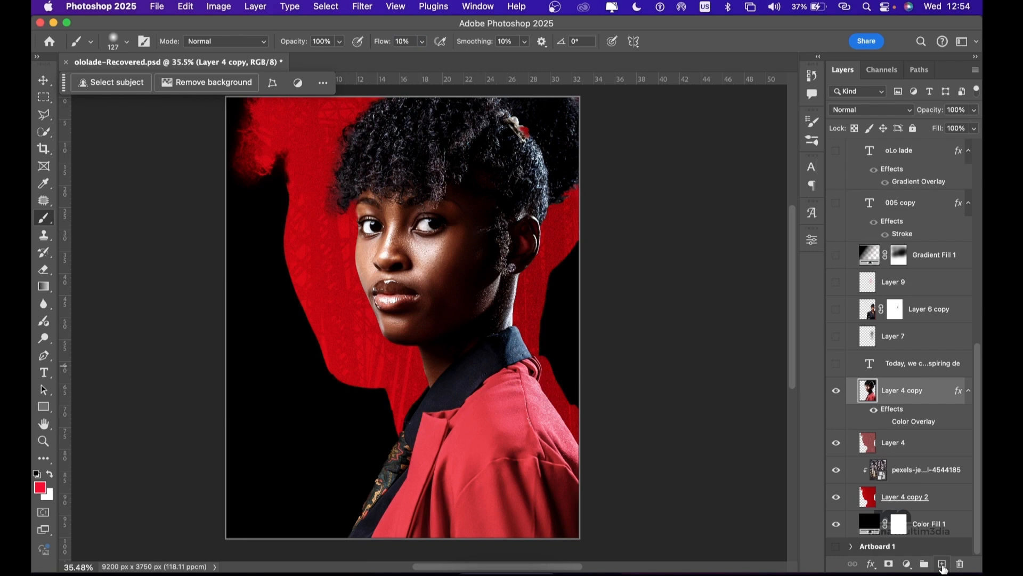
{"action": "left_click", "coordinate": [942, 564]}
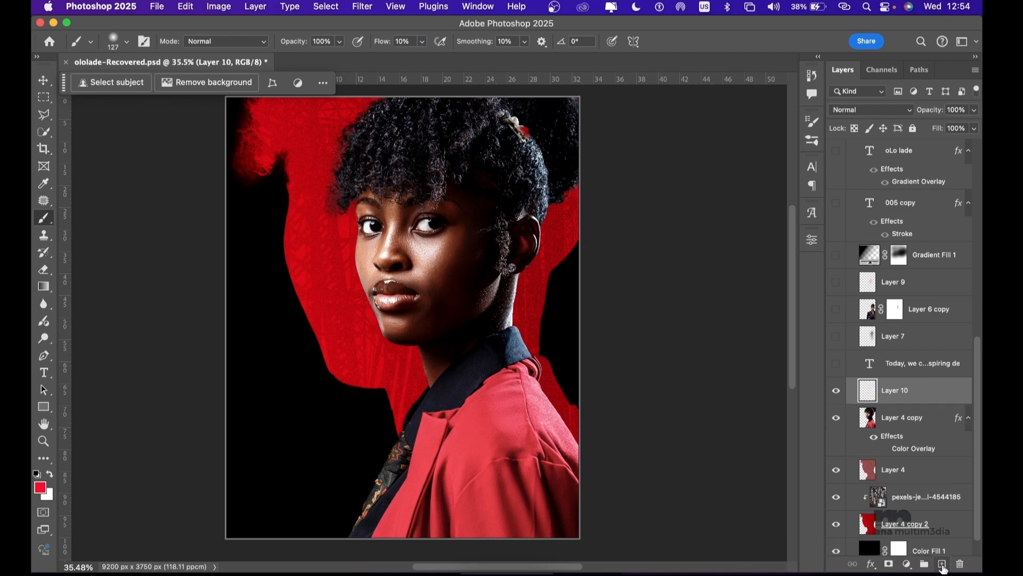
Step: Paint a soft red glow along the portrait's face and hair with an 1100 px brush and set the layer's blend mode to Screen
{"action": "key", "text": "bracketright"}
{"action": "key", "text": "bracketright"}
{"action": "key", "text": "bracketright"}
{"action": "key", "text": "bracketright"}
{"action": "key", "text": "bracketright"}
{"action": "key", "text": "bracketright"}
{"action": "key", "text": "bracketright"}
{"action": "key", "text": "bracketright"}
{"action": "key", "text": "bracketright"}
{"action": "key", "text": "bracketright"}
{"action": "key", "text": "bracketright"}
{"action": "key", "text": "bracketright"}
{"action": "key", "text": "bracketright"}
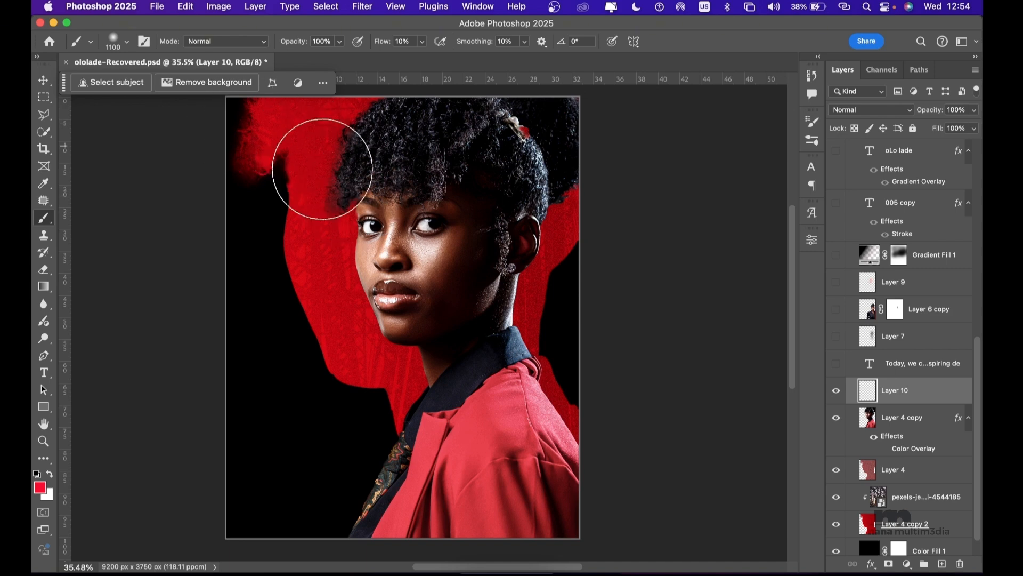
{"action": "mouse_move", "coordinate": [348, 170]}
{"action": "left_mouse_down"}
{"action": "mouse_move", "coordinate": [338, 222]}
{"action": "mouse_move", "coordinate": [346, 326]}
{"action": "mouse_move", "coordinate": [390, 390]}
{"action": "mouse_move", "coordinate": [329, 263]}
{"action": "mouse_move", "coordinate": [311, 174]}
{"action": "mouse_move", "coordinate": [327, 119]}
{"action": "left_mouse_up"}
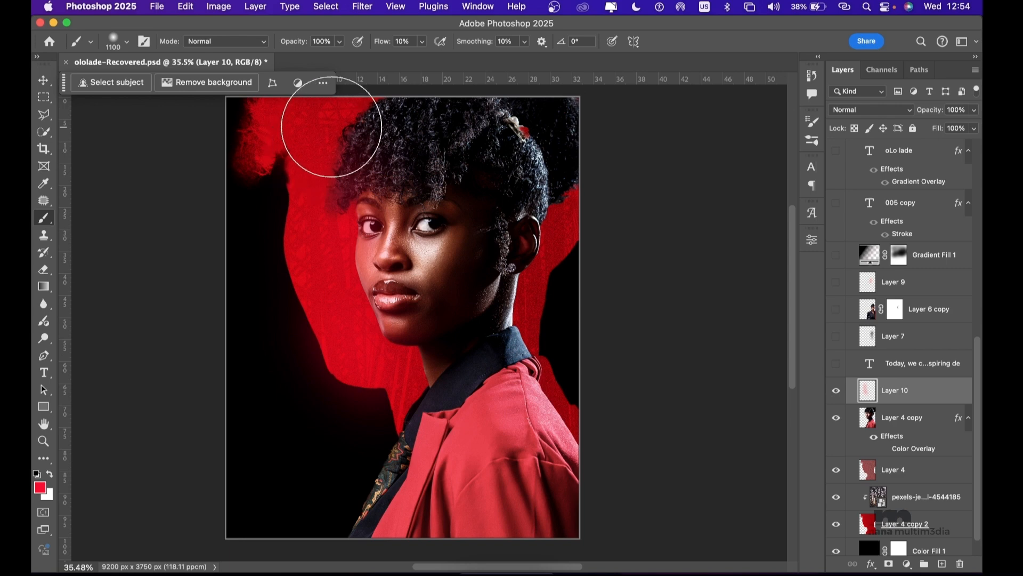
{"action": "left_click", "coordinate": [882, 111]}
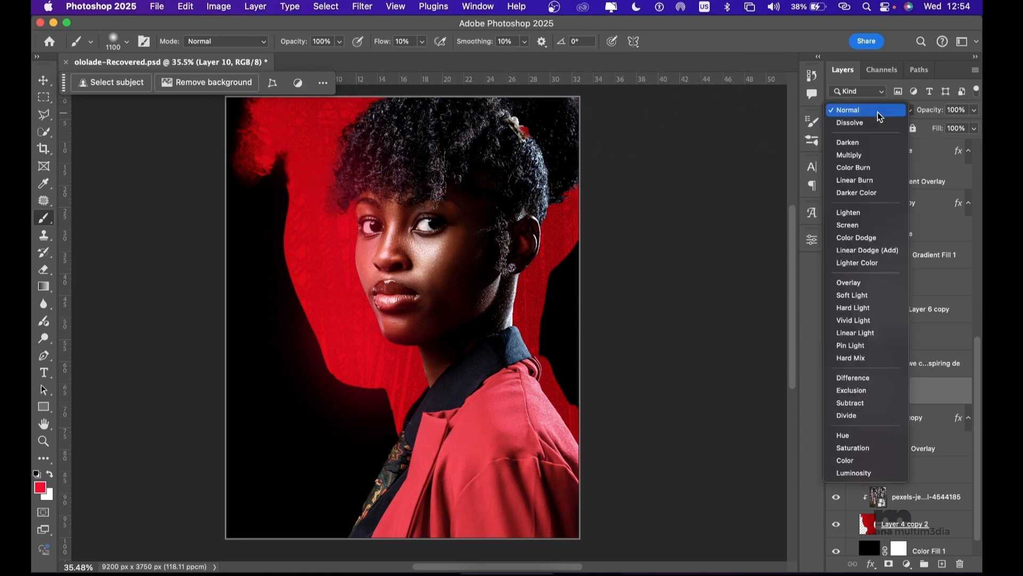
{"action": "left_click", "coordinate": [867, 227]}
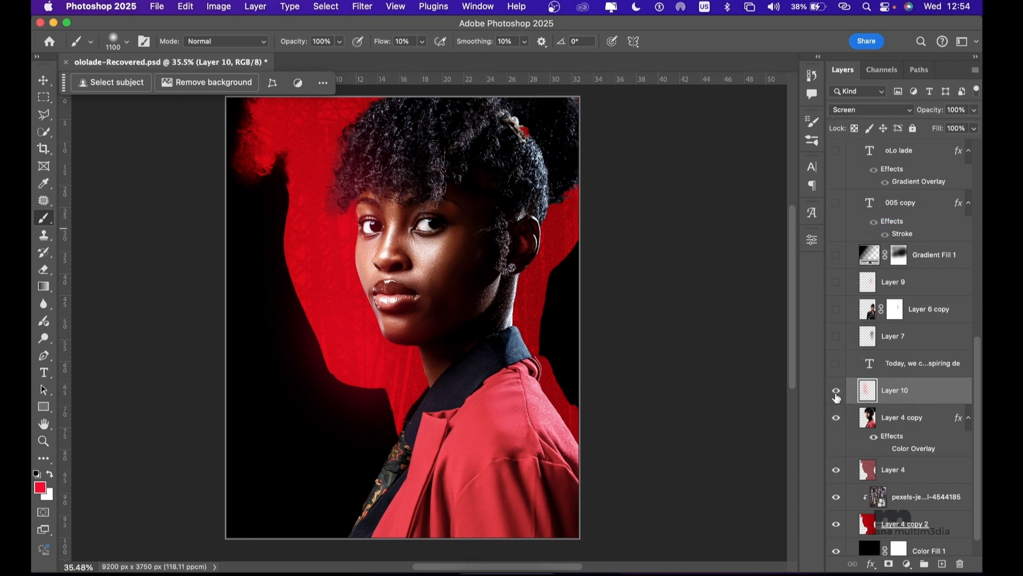
Step: Toggle the repainted Layer 10 glow to compare, and undo the repainting until the original Layer 8 glow is restored
{"action": "left_click", "coordinate": [836, 395]}
{"action": "left_click", "coordinate": [836, 395]}
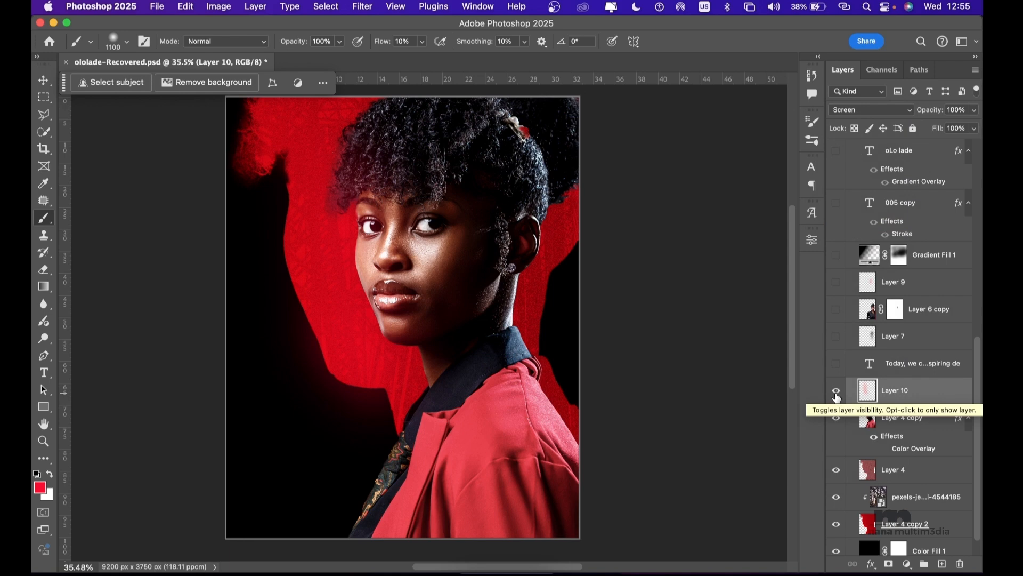
{"action": "key", "text": "super+z"}
{"action": "key", "text": "super+z"}
{"action": "key", "text": "super+z"}
{"action": "key", "text": "super+z"}
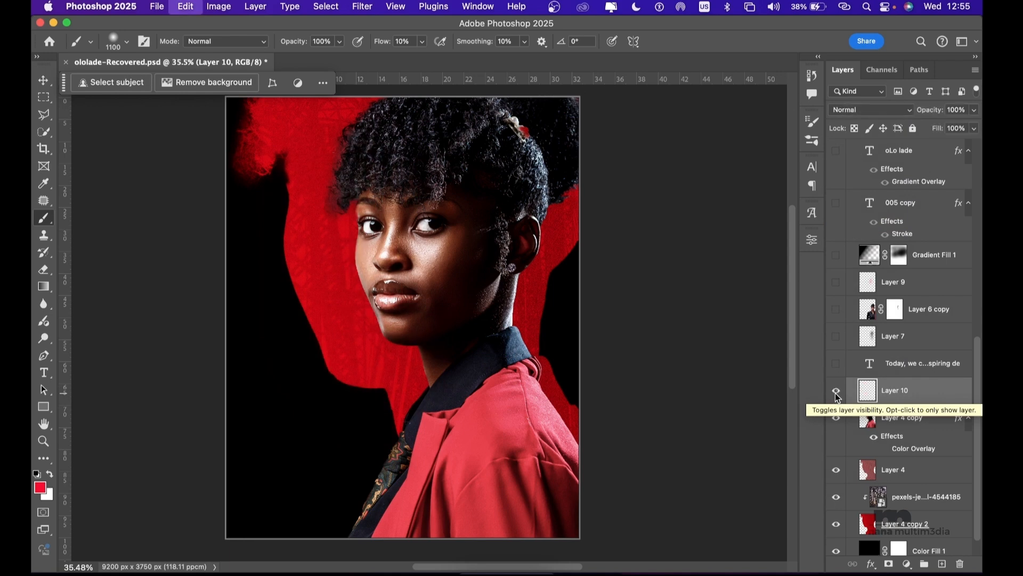
{"action": "key", "text": "super+z"}
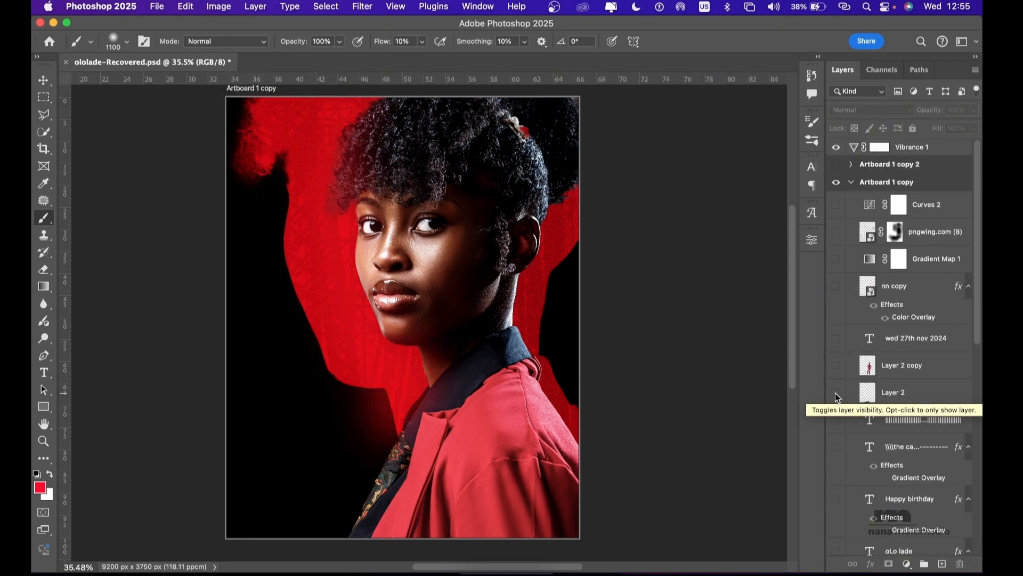
Step: Show the paragraph text layer above Layer 8, followed by Layer 7, the Layer 6 copy portrait and Layer 9
{"action": "scroll", "coordinate": [879, 416], "scroll_direction": "down", "scroll_amount": 10}
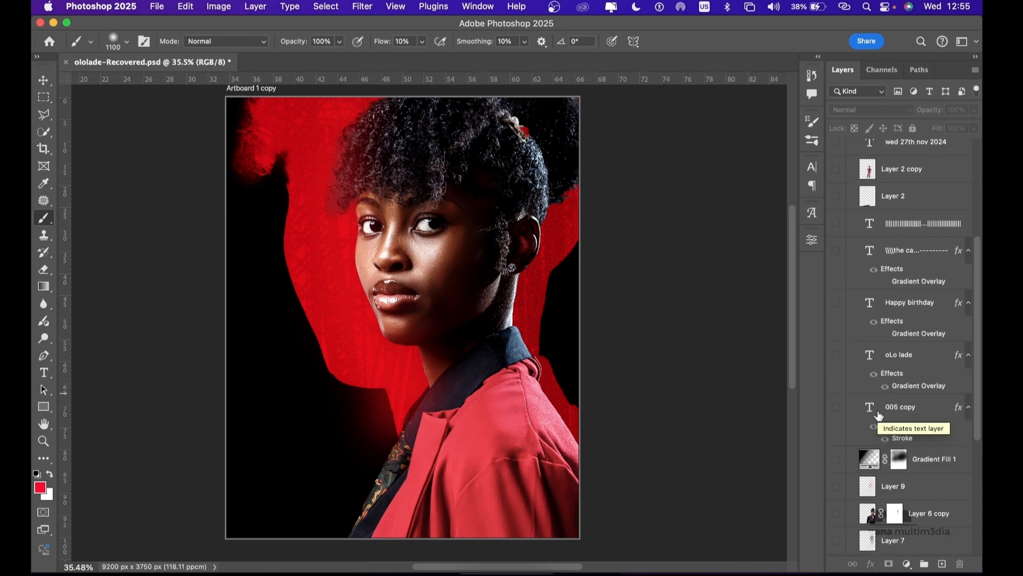
{"action": "scroll", "coordinate": [879, 416], "scroll_direction": "down", "scroll_amount": 3}
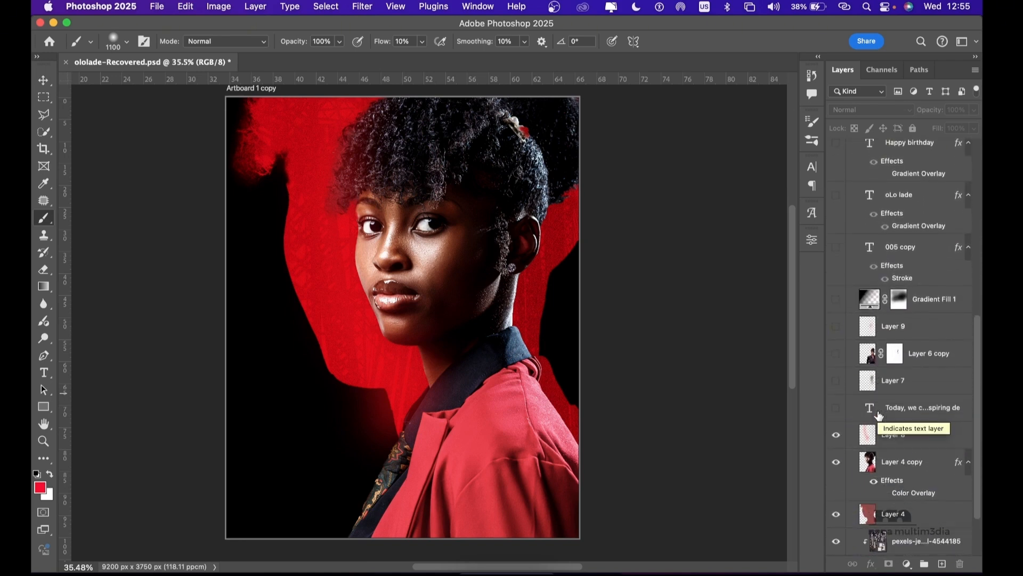
{"action": "left_click", "coordinate": [837, 409]}
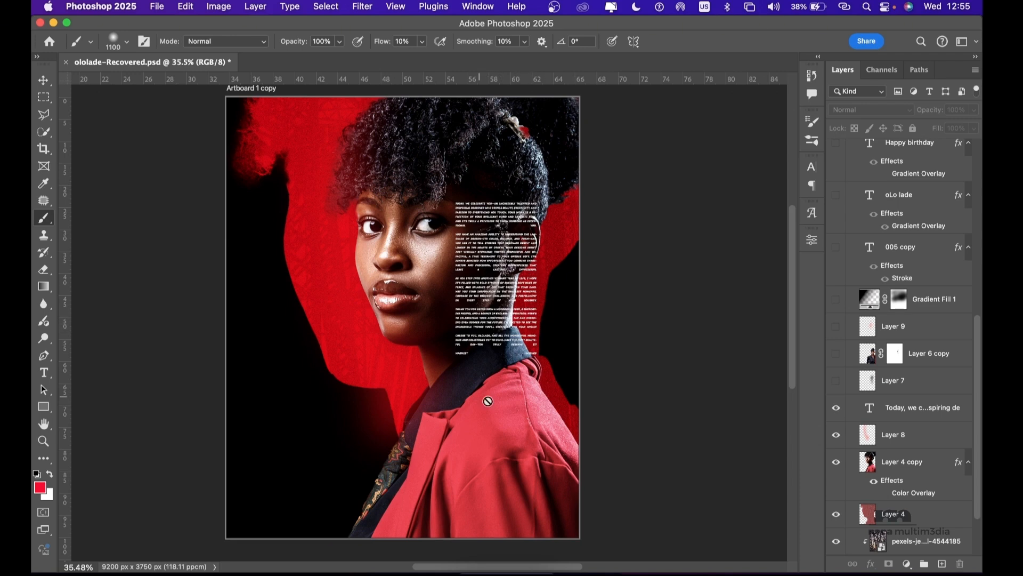
{"action": "left_click", "coordinate": [834, 382]}
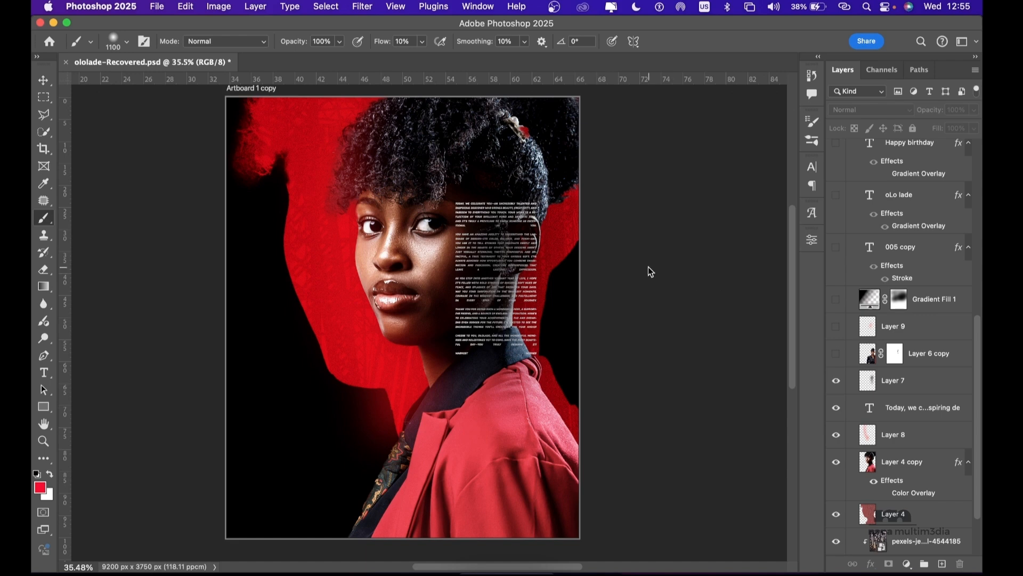
{"action": "left_click", "coordinate": [836, 356]}
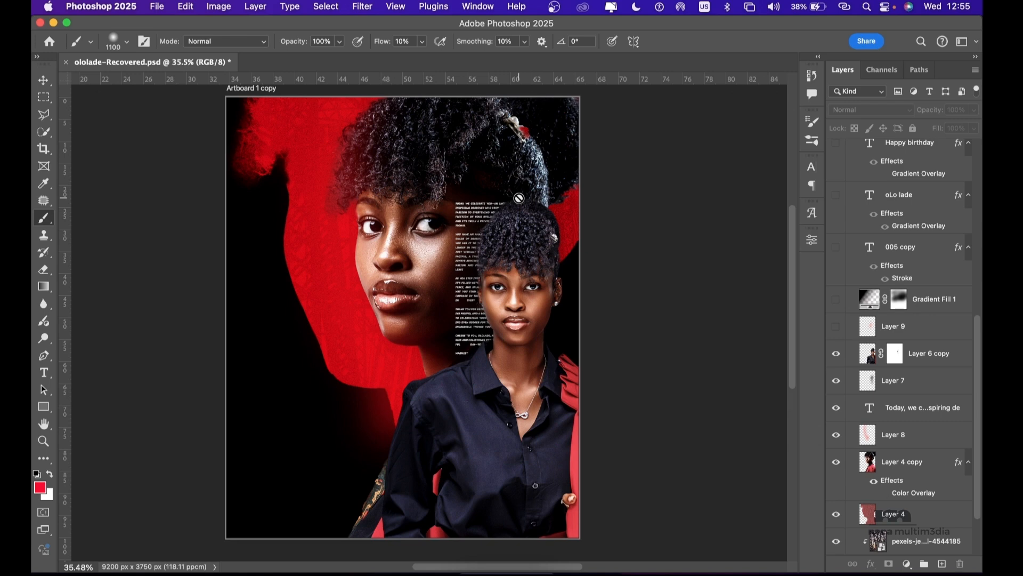
{"action": "left_click", "coordinate": [835, 326]}
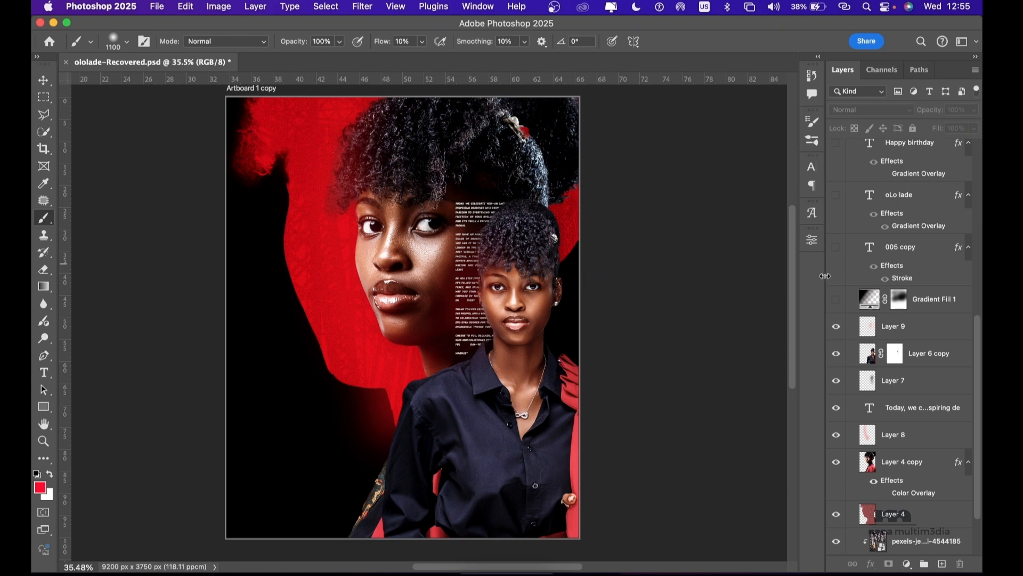
Step: Show the Gradient Fill 1 layer over the lower part of the poster and lock it completely
{"action": "left_click", "coordinate": [837, 300]}
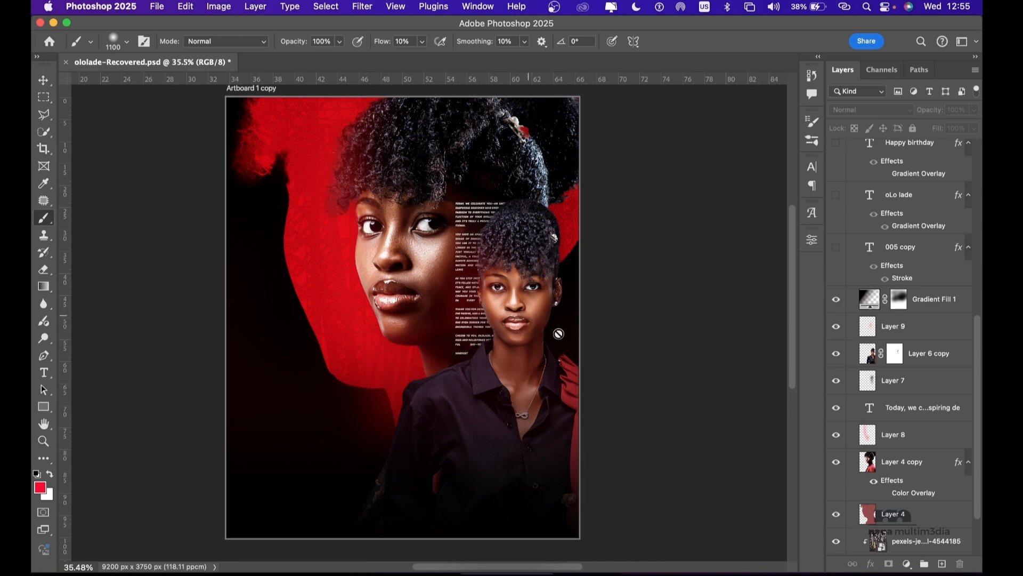
{"action": "left_click", "coordinate": [932, 308]}
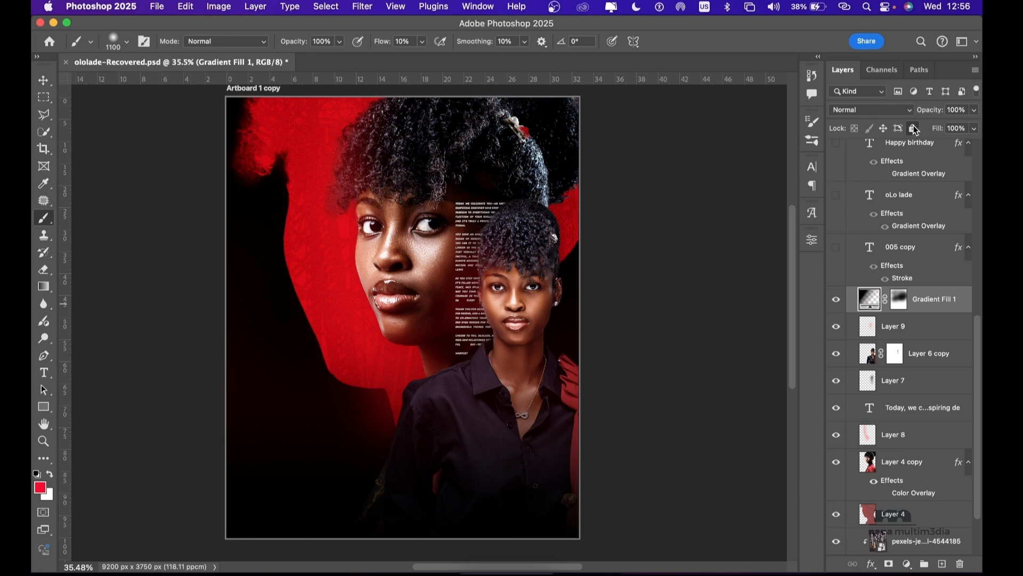
{"action": "left_click", "coordinate": [914, 128]}
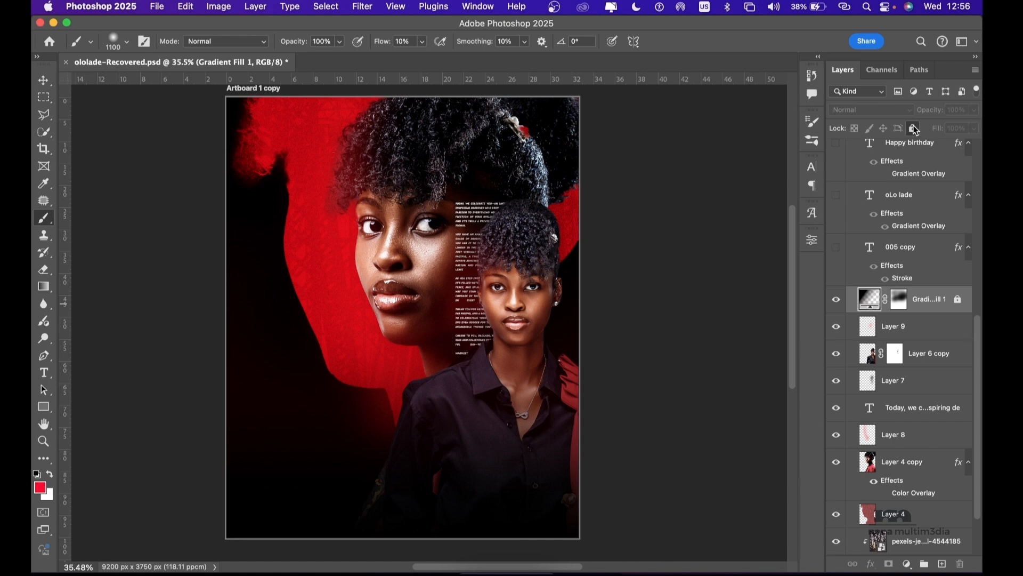
Step: Show the 005 copy outline text and review the Stroke settings in its layer style
{"action": "left_click", "coordinate": [835, 248]}
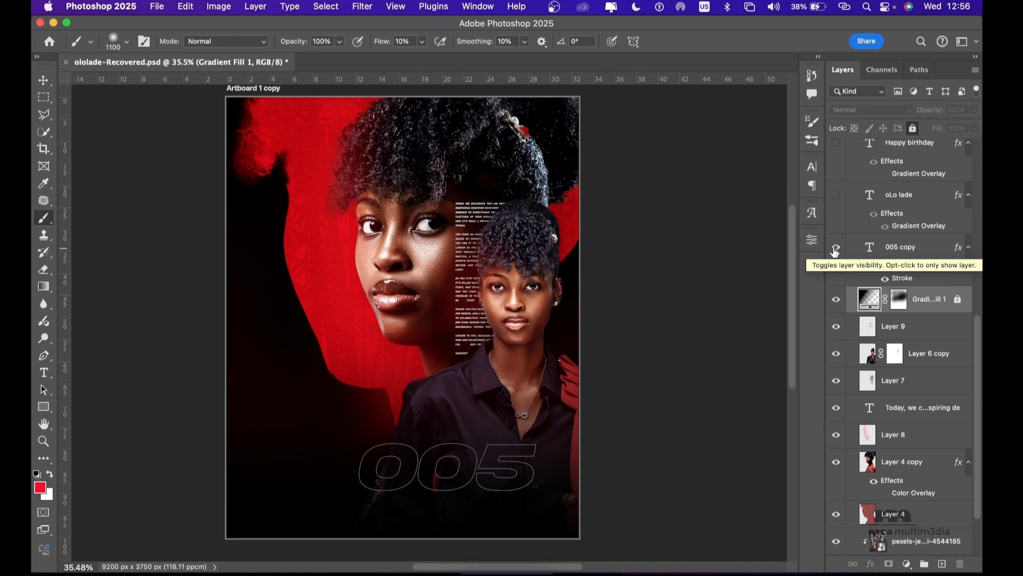
{"action": "left_click", "coordinate": [919, 250]}
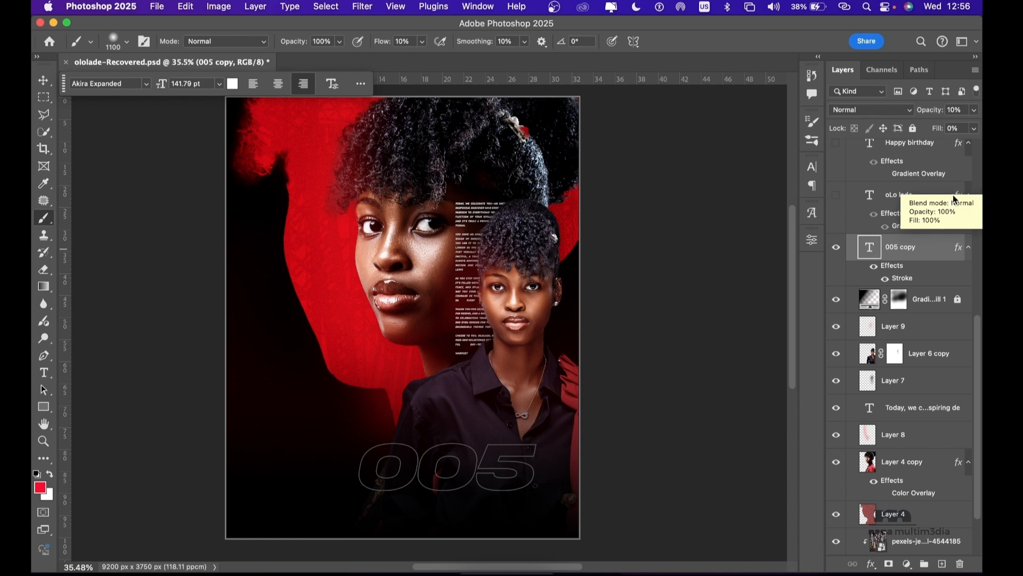
{"action": "double_click", "coordinate": [933, 254]}
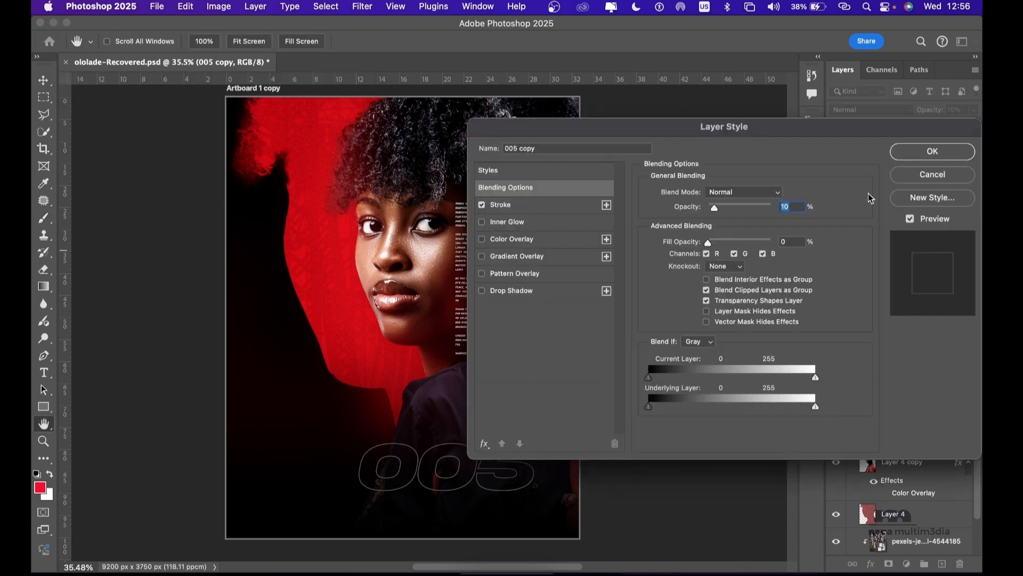
{"action": "left_click", "coordinate": [504, 209]}
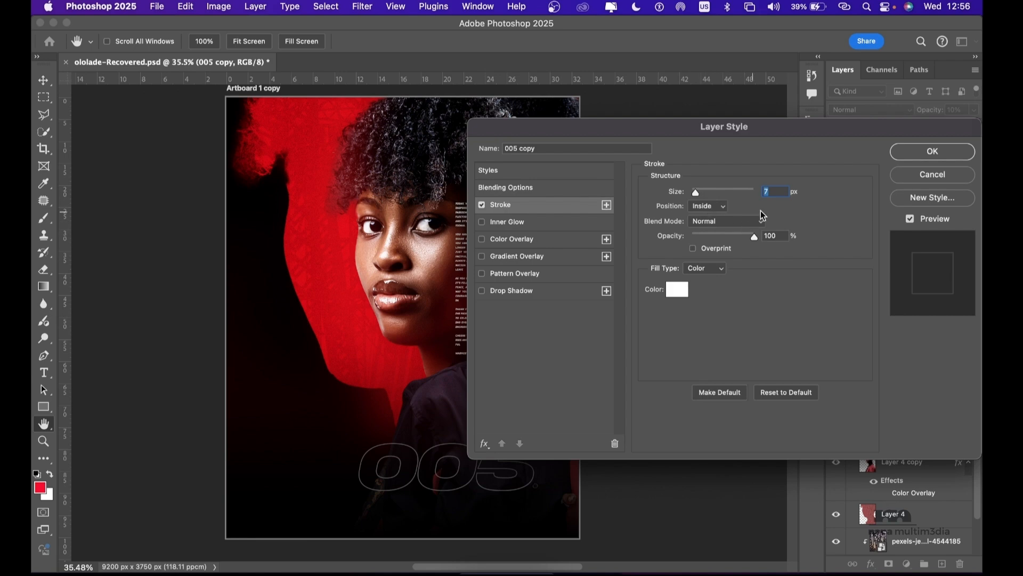
{"action": "left_click", "coordinate": [910, 156]}
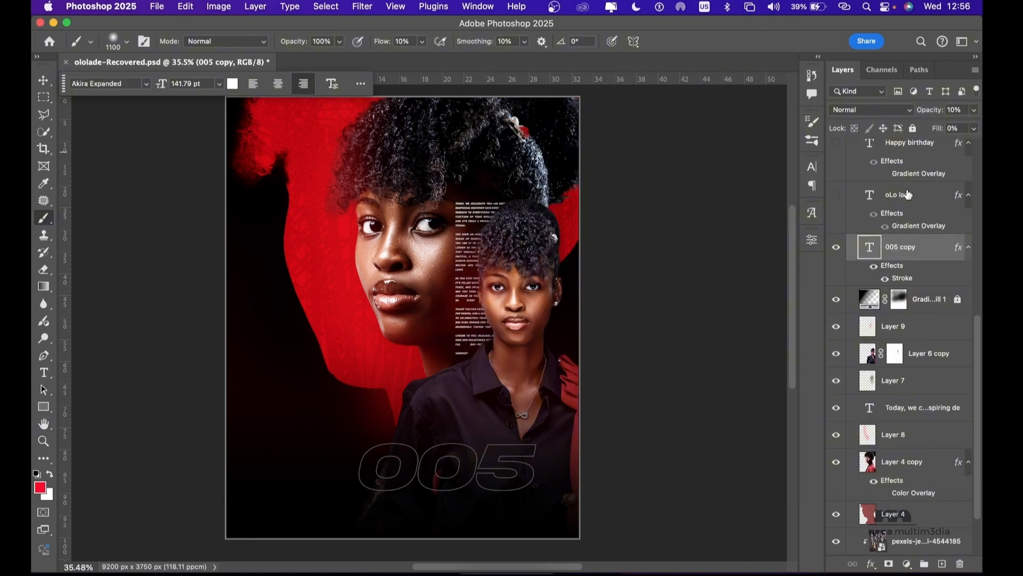
Step: Show the large red name title, the Happy birthday text, the vertical tagline and the small row-of-bars text layer
{"action": "scroll", "coordinate": [874, 235], "scroll_direction": "up", "scroll_amount": 5}
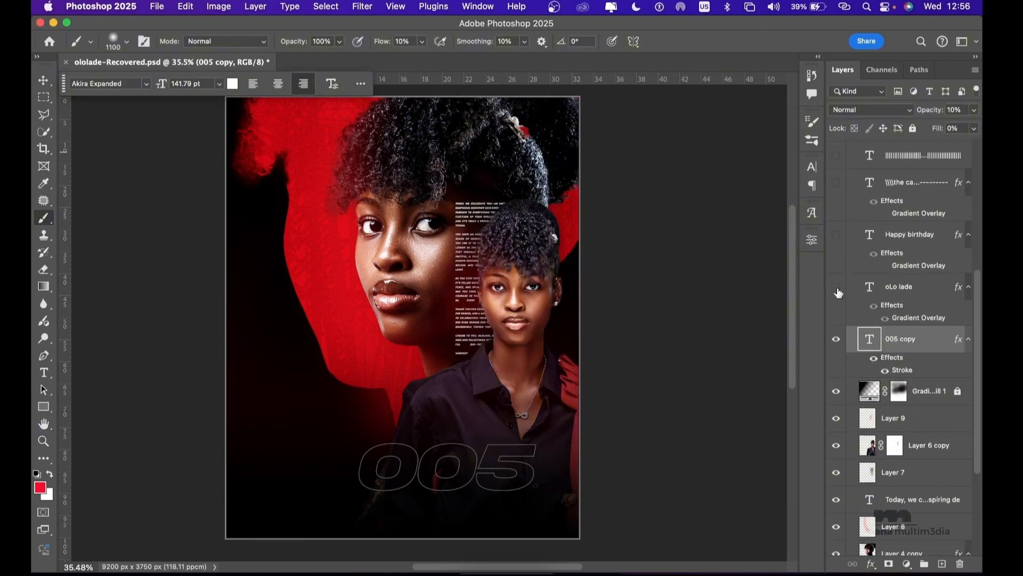
{"action": "left_click", "coordinate": [836, 288]}
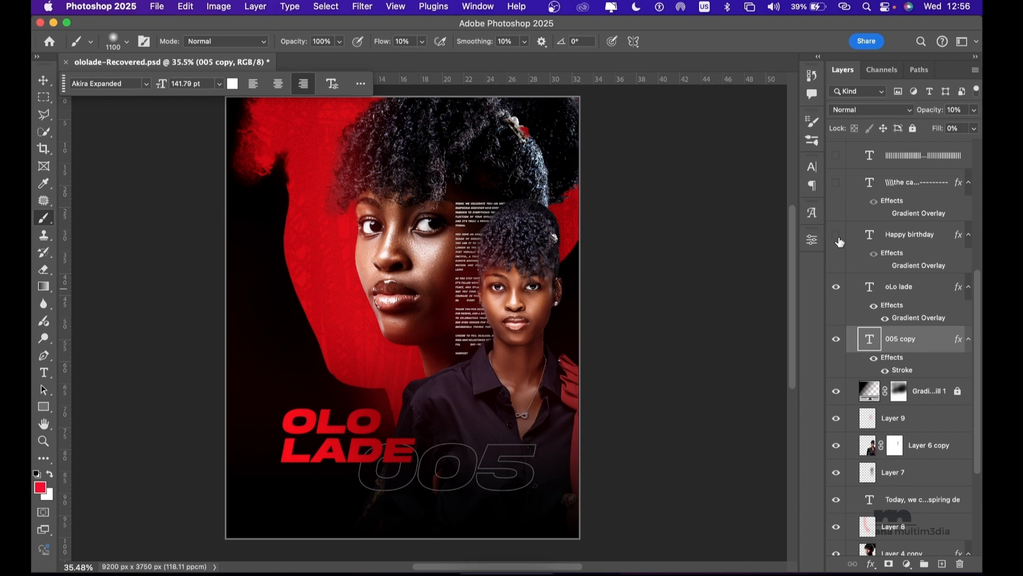
{"action": "left_click", "coordinate": [837, 238]}
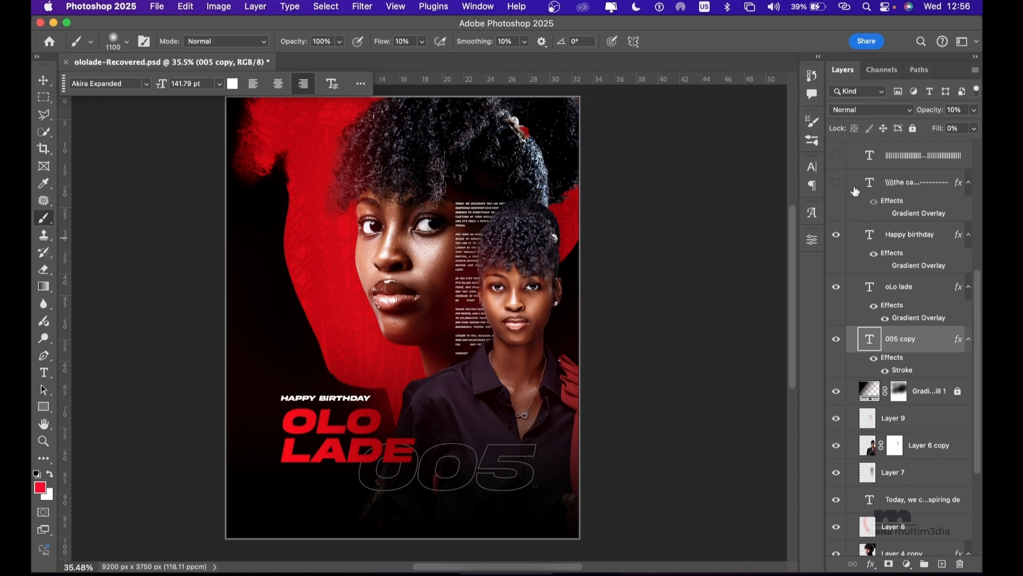
{"action": "left_click", "coordinate": [838, 183]}
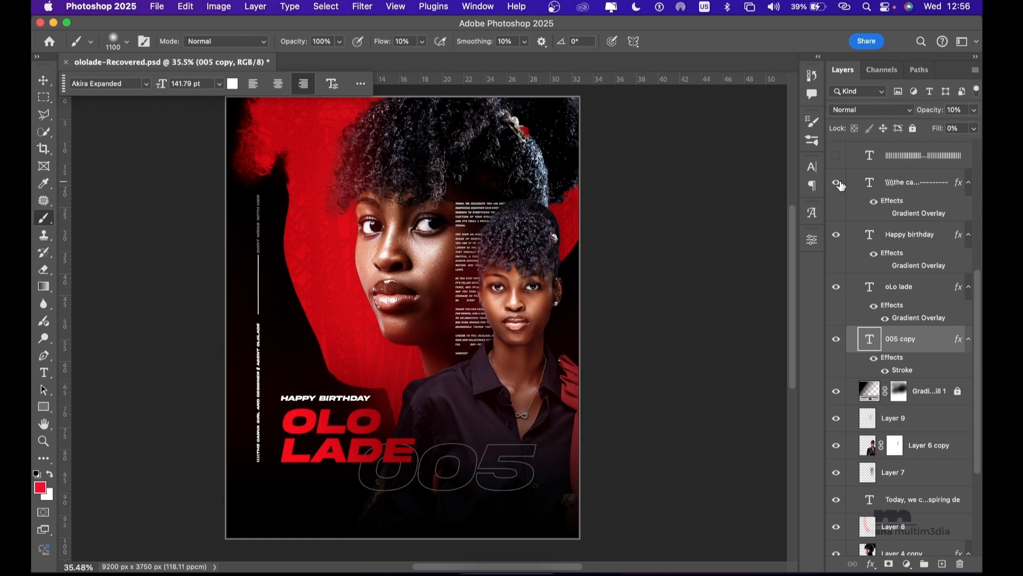
{"action": "scroll", "coordinate": [927, 211], "scroll_direction": "up", "scroll_amount": 5}
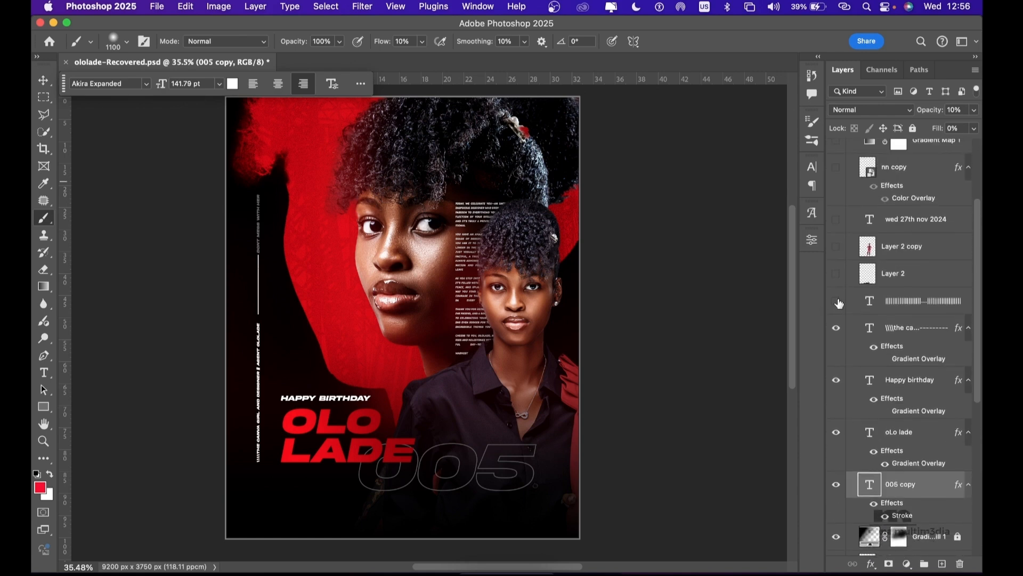
{"action": "left_click", "coordinate": [835, 302]}
Step: Show Layer 2, the full-body Layer 2 copy figure, the wed 27th nov 2024 text, the nn copy logo and Gradient Map 1
{"action": "scroll", "coordinate": [867, 284], "scroll_direction": "up", "scroll_amount": 3}
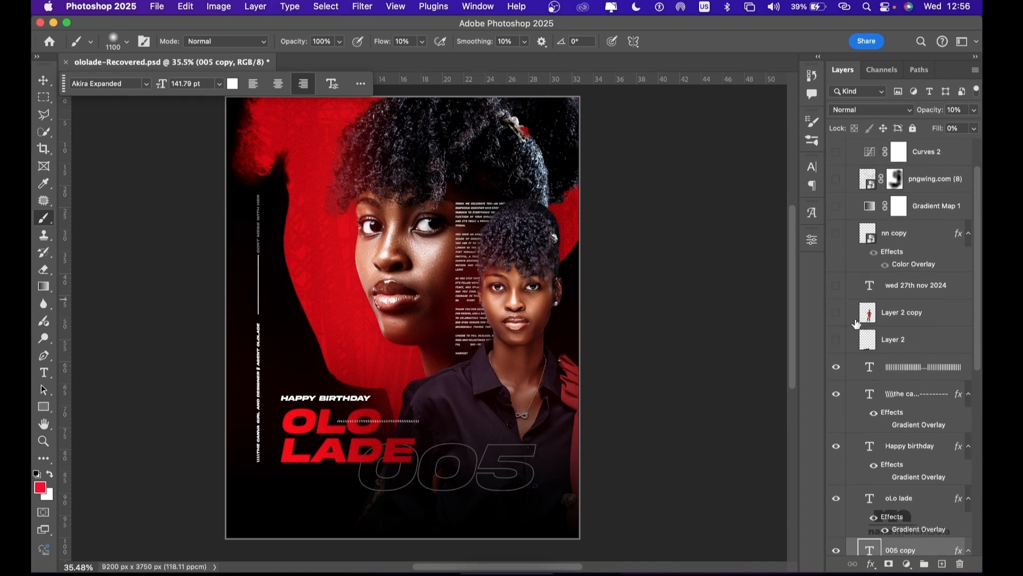
{"action": "left_click", "coordinate": [836, 339]}
{"action": "left_click", "coordinate": [837, 314]}
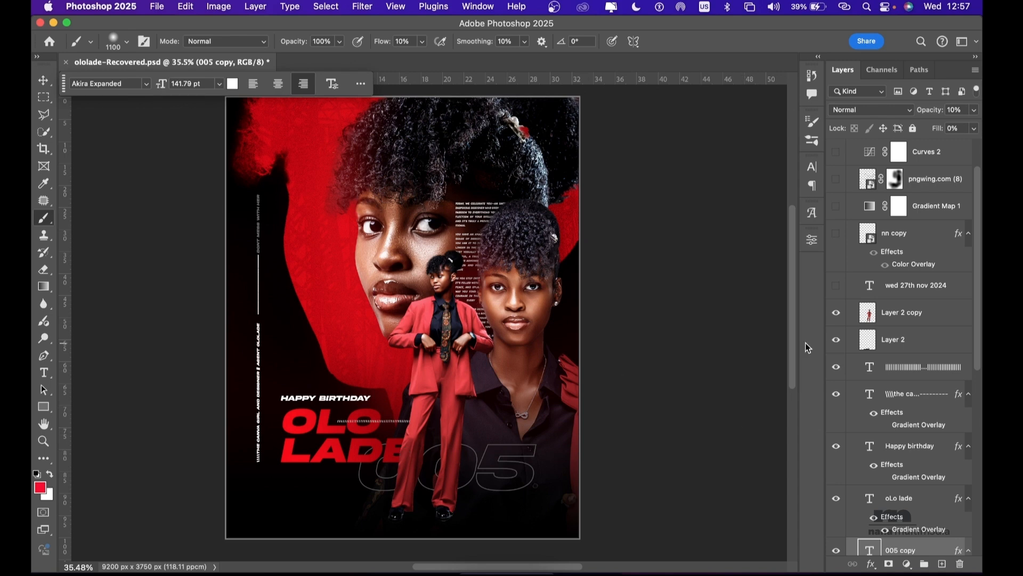
{"action": "left_click", "coordinate": [837, 288]}
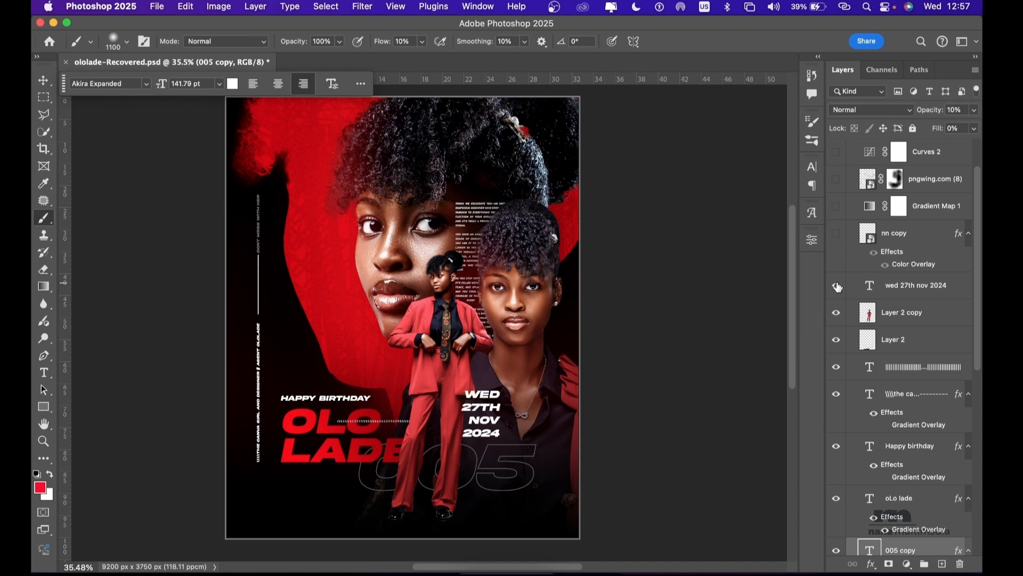
{"action": "left_click", "coordinate": [836, 235]}
{"action": "left_click", "coordinate": [836, 213]}
Step: Examine the color stops of the Gradient Map 1 adjustment in the Gradient Editor
{"action": "double_click", "coordinate": [871, 209]}
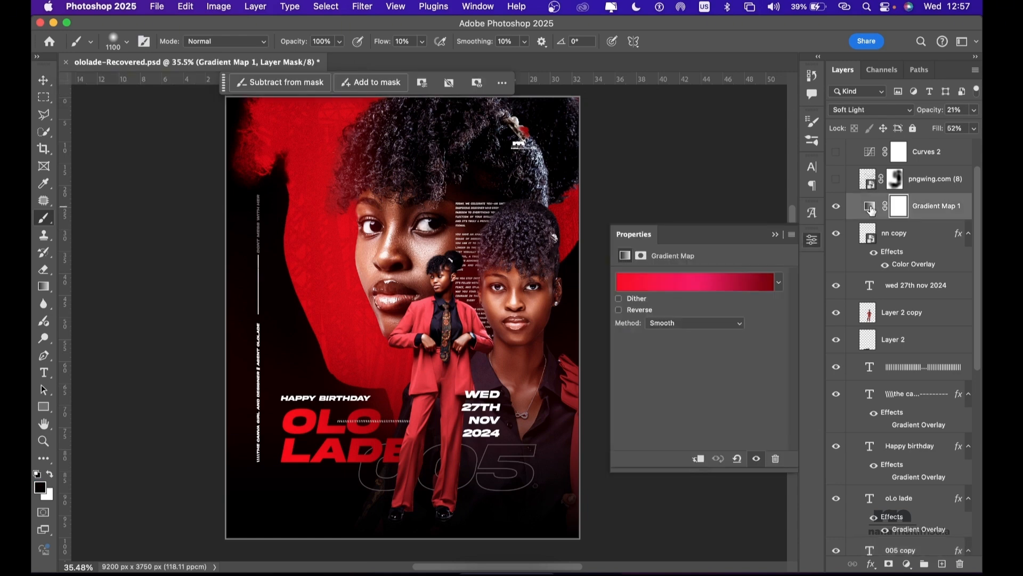
{"action": "left_click", "coordinate": [676, 284]}
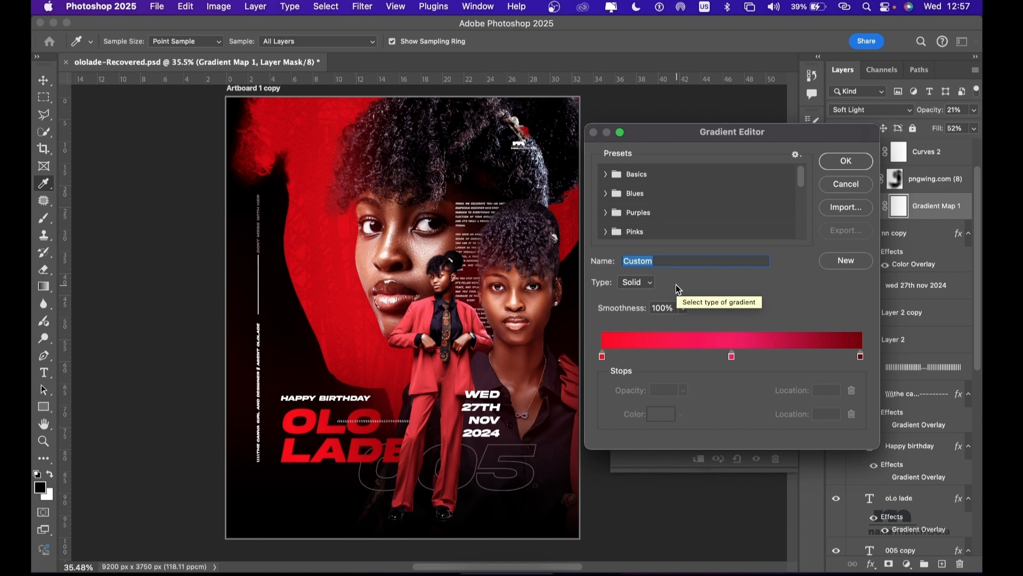
{"action": "left_click", "coordinate": [602, 357]}
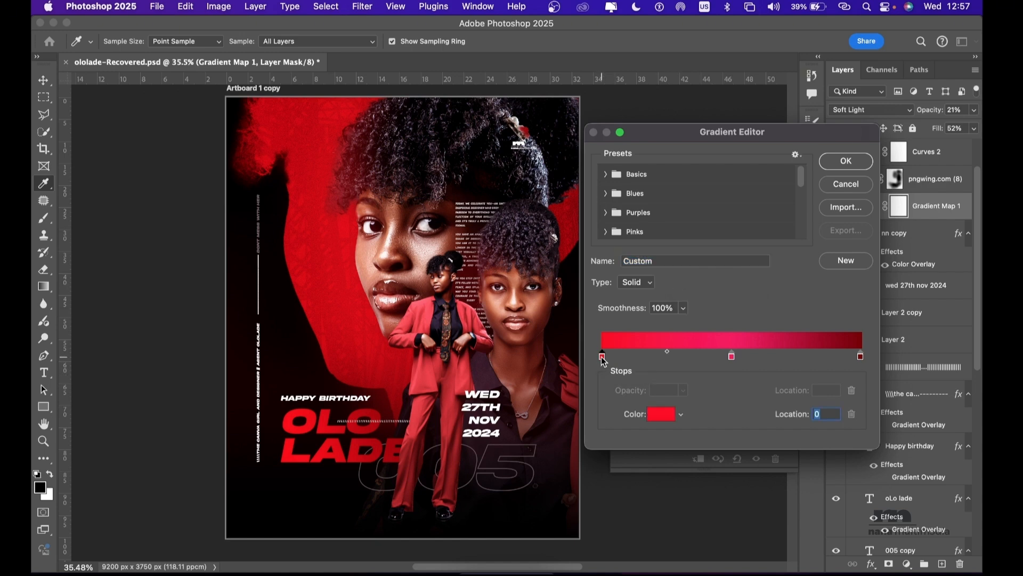
{"action": "left_click", "coordinate": [732, 357]}
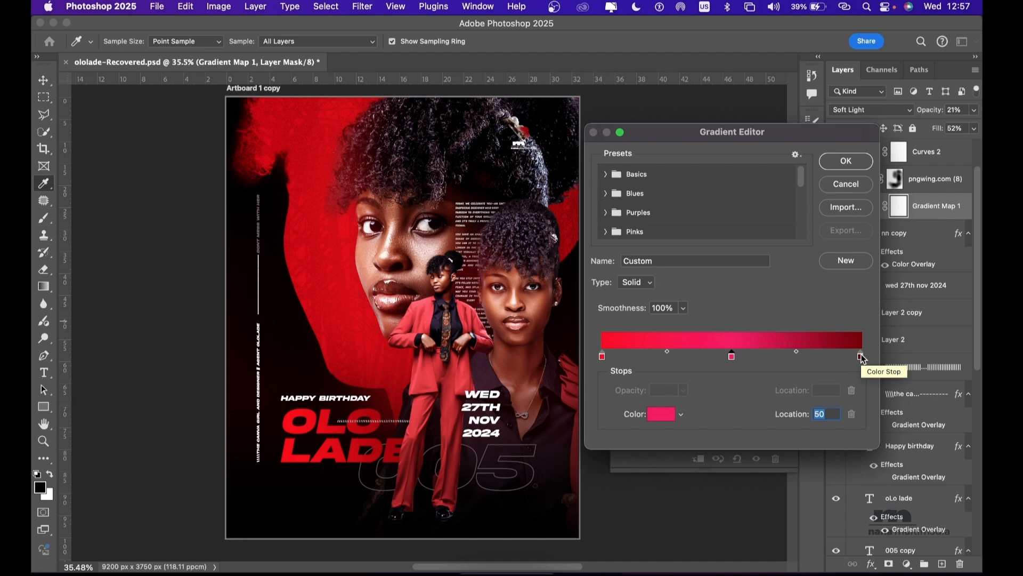
{"action": "left_click", "coordinate": [833, 162]}
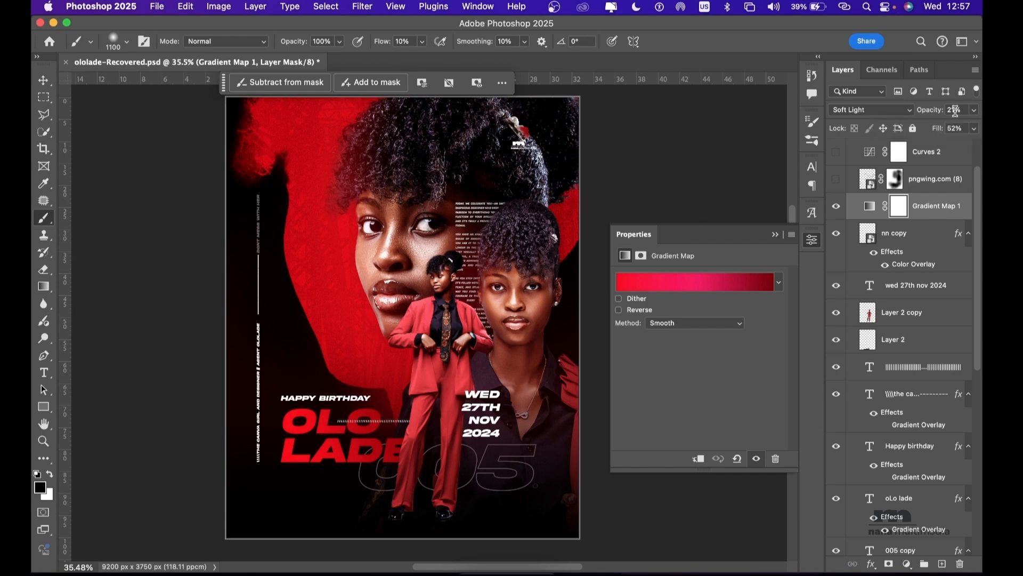
Step: Toggle the Gradient Map 1 adjustment off and on to compare the poster with and without it
{"action": "left_click", "coordinate": [837, 209]}
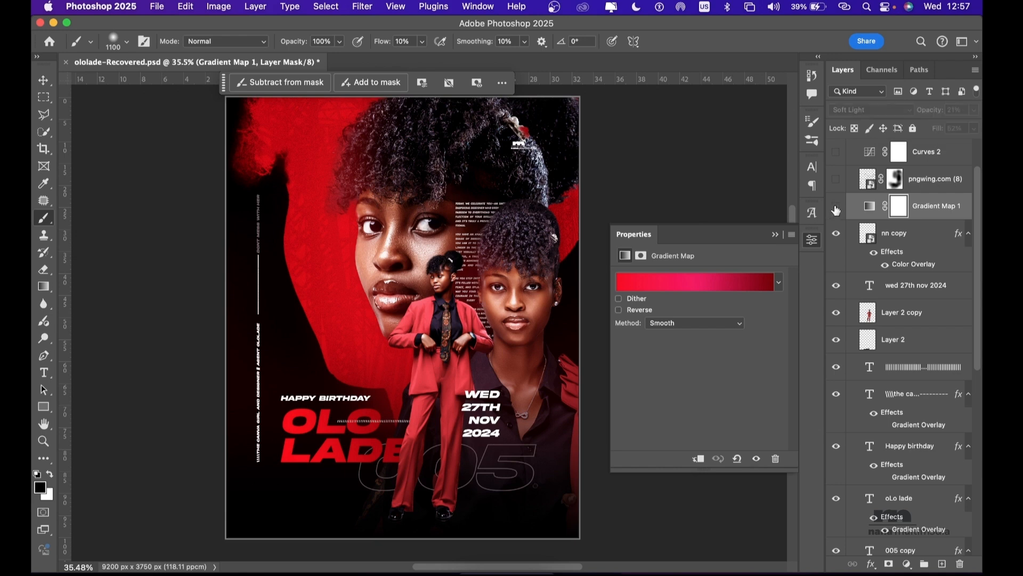
{"action": "left_click", "coordinate": [837, 209]}
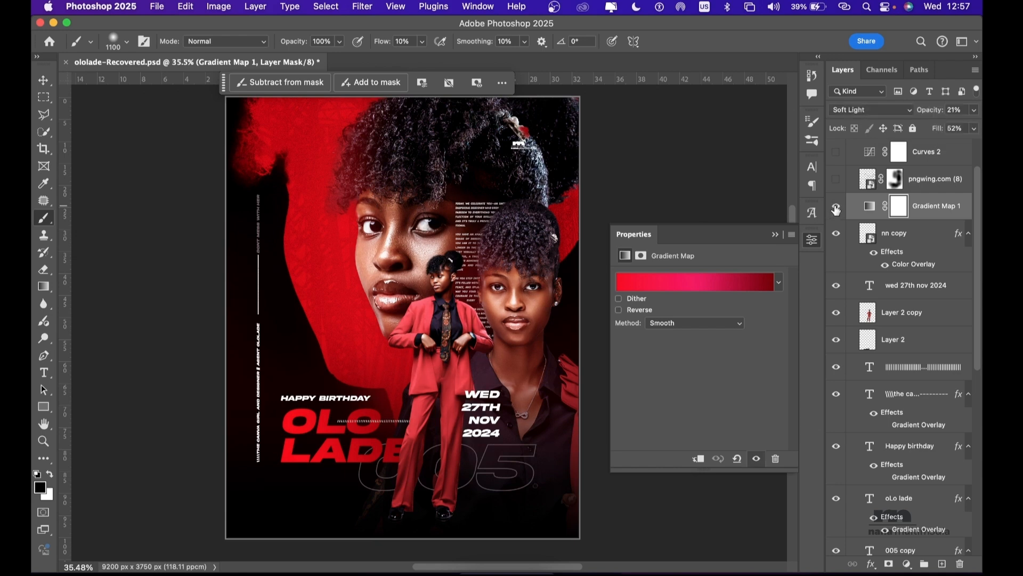
{"action": "left_click", "coordinate": [836, 209]}
{"action": "left_click", "coordinate": [836, 209]}
Step: Show the pngwing.com (8) texture layer and the Curves 2 adjustment at the top of Artboard 1 copy
{"action": "scroll", "coordinate": [922, 238], "scroll_direction": "up", "scroll_amount": 2}
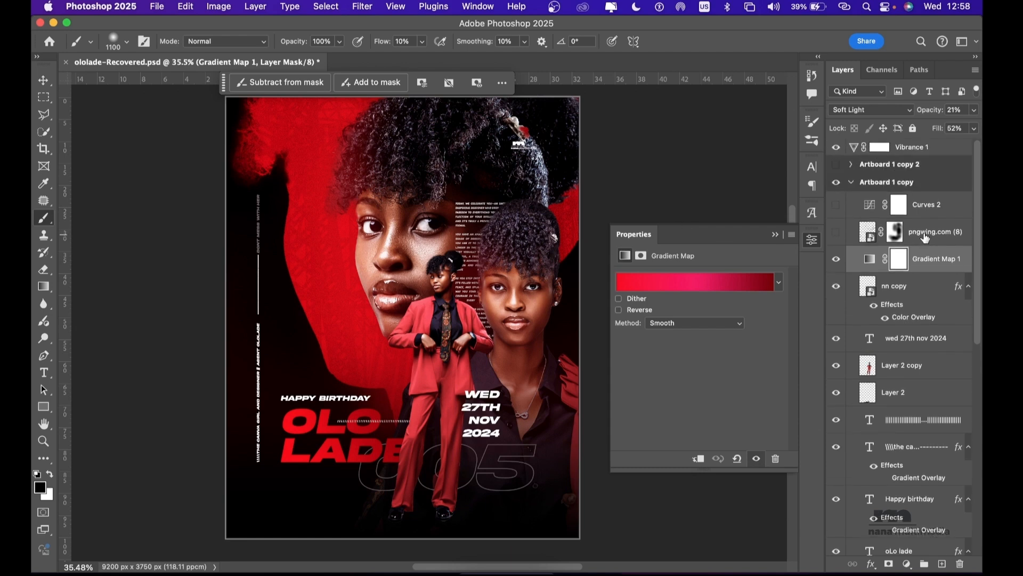
{"action": "left_click", "coordinate": [836, 233]}
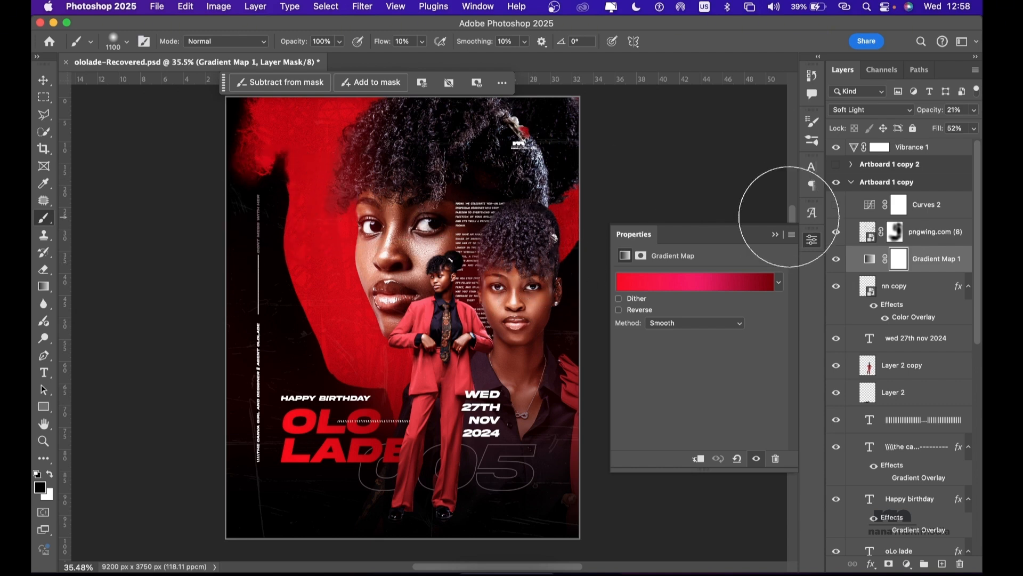
{"action": "left_click", "coordinate": [836, 205]}
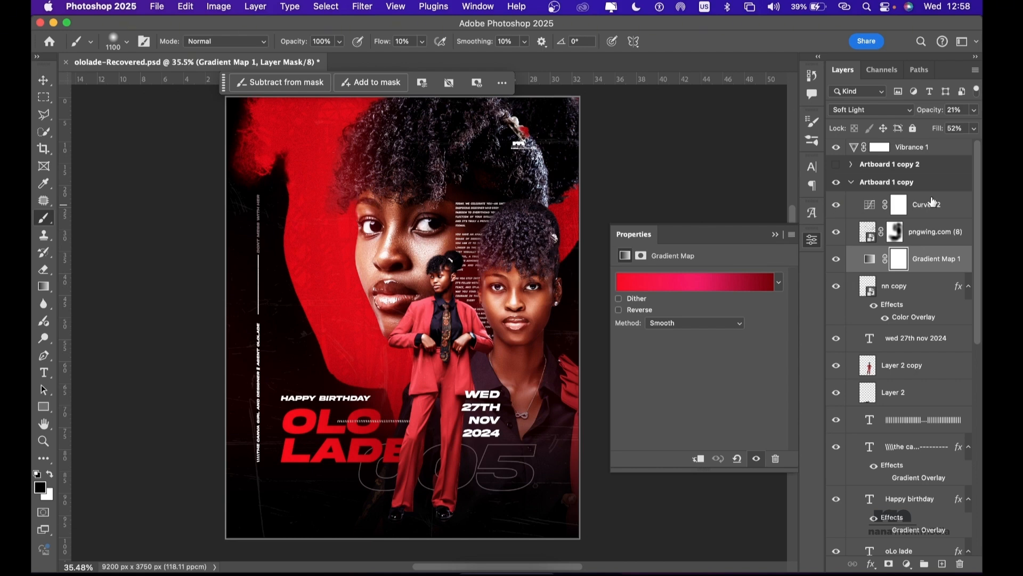
Step: Examine the Curves 2 adjustment and toggle it off and on to compare the poster with and without it
{"action": "left_click", "coordinate": [867, 207]}
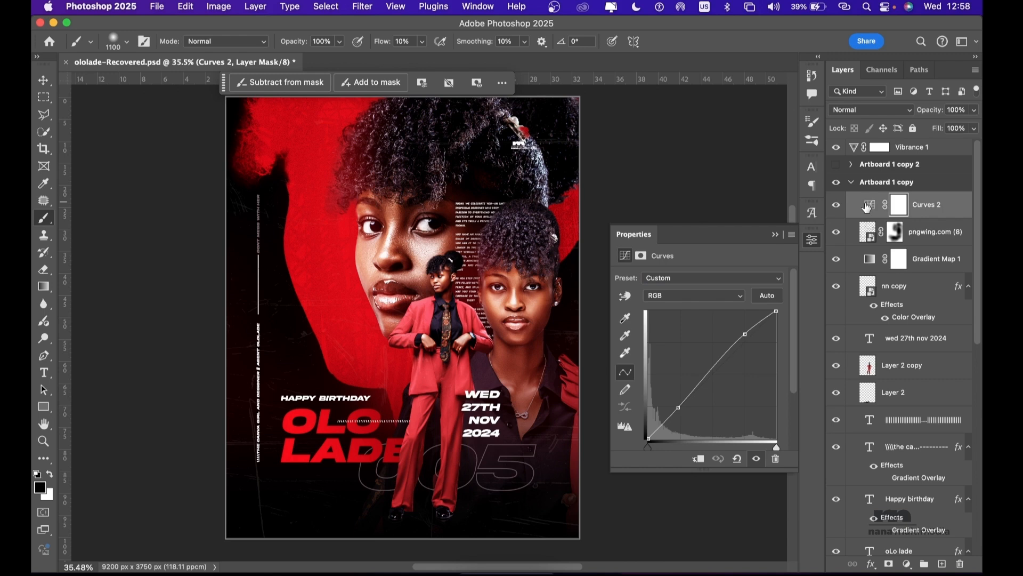
{"action": "left_click", "coordinate": [867, 207]}
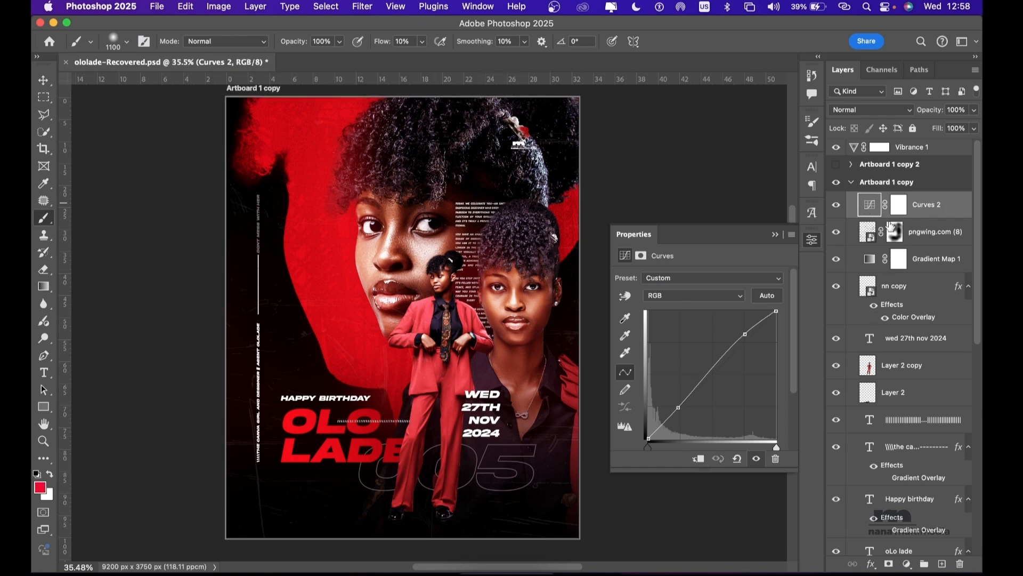
{"action": "left_click", "coordinate": [836, 205]}
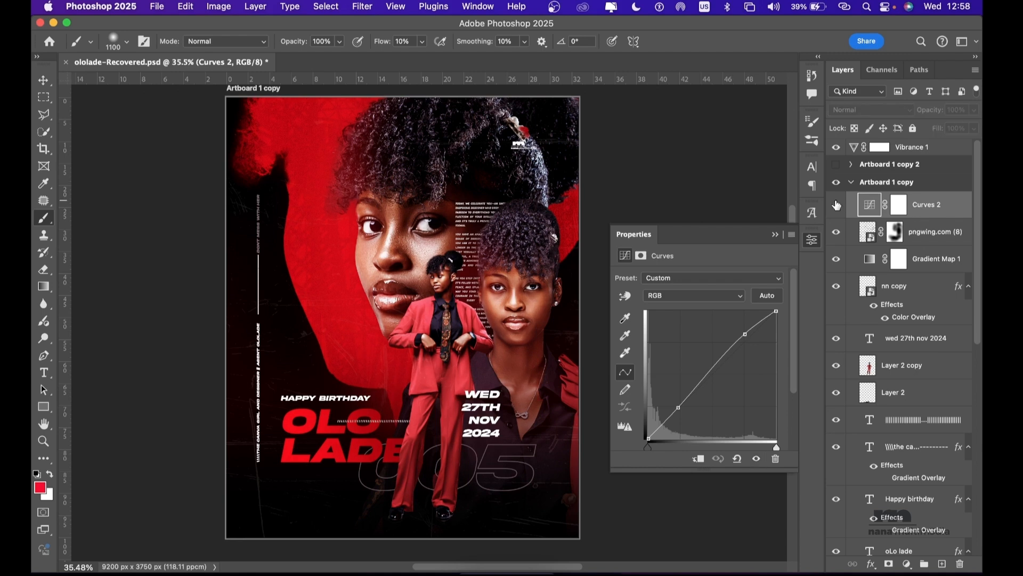
{"action": "left_click", "coordinate": [836, 205]}
{"action": "left_click", "coordinate": [837, 205]}
{"action": "left_click", "coordinate": [837, 205]}
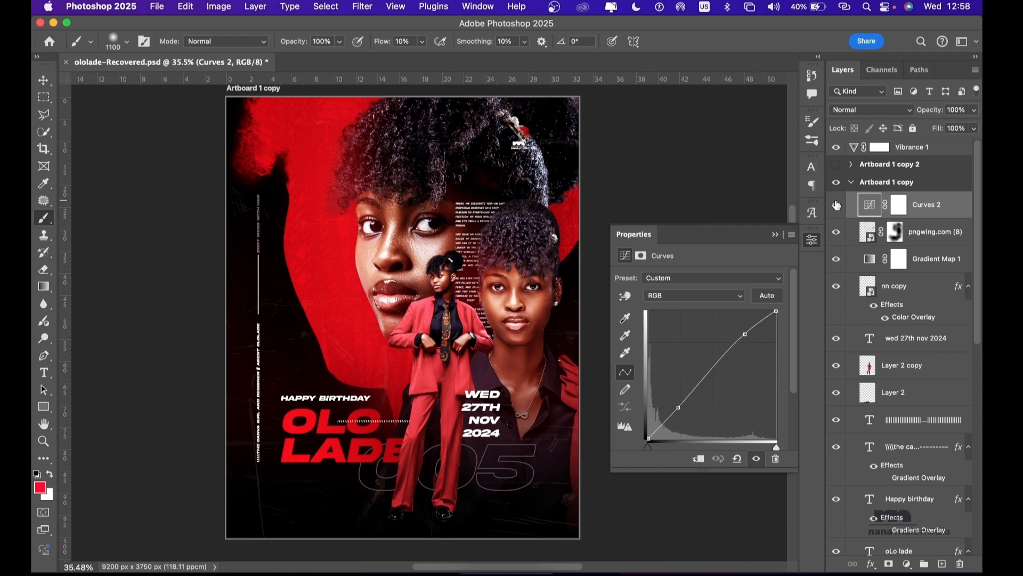
Step: Collapse and hide Artboard 1 copy, and display Artboard 1 copy 2 in an unobstructed view
{"action": "left_click", "coordinate": [851, 183]}
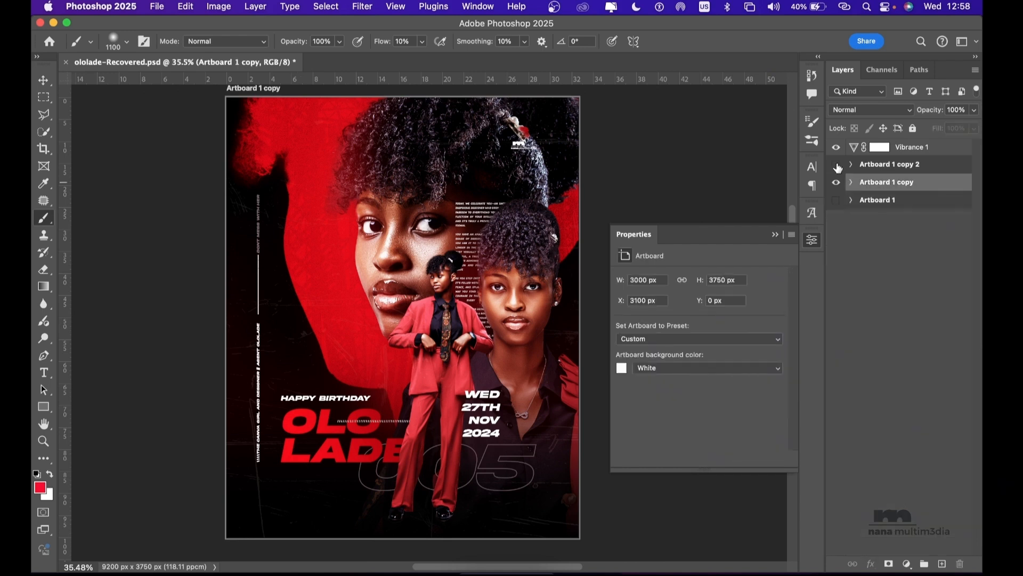
{"action": "left_click", "coordinate": [836, 164]}
{"action": "left_click", "coordinate": [836, 182]}
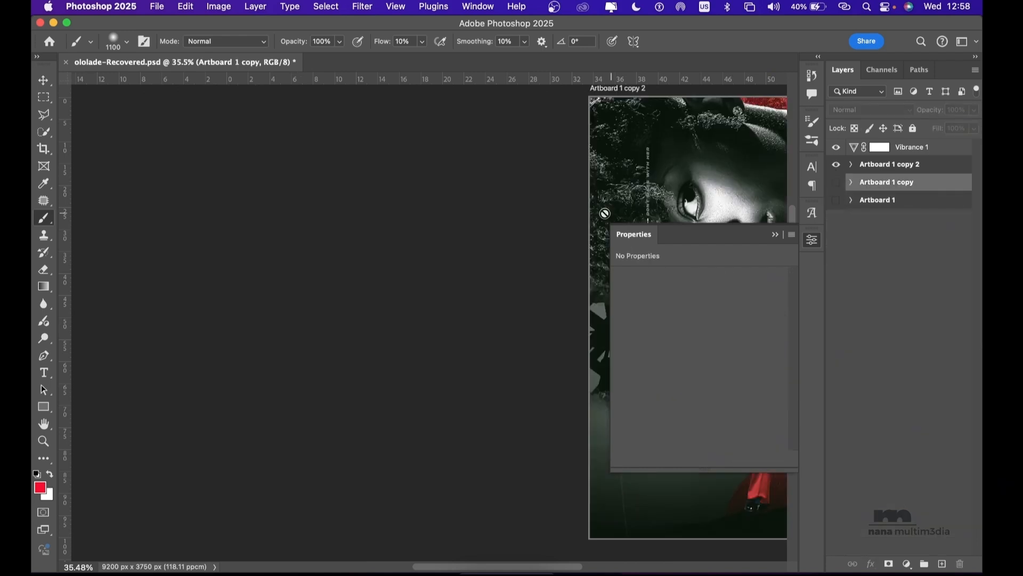
{"action": "scroll", "coordinate": [604, 213], "scroll_direction": "right", "scroll_amount": 10}
{"action": "scroll", "coordinate": [604, 213], "scroll_direction": "right", "scroll_amount": 3}
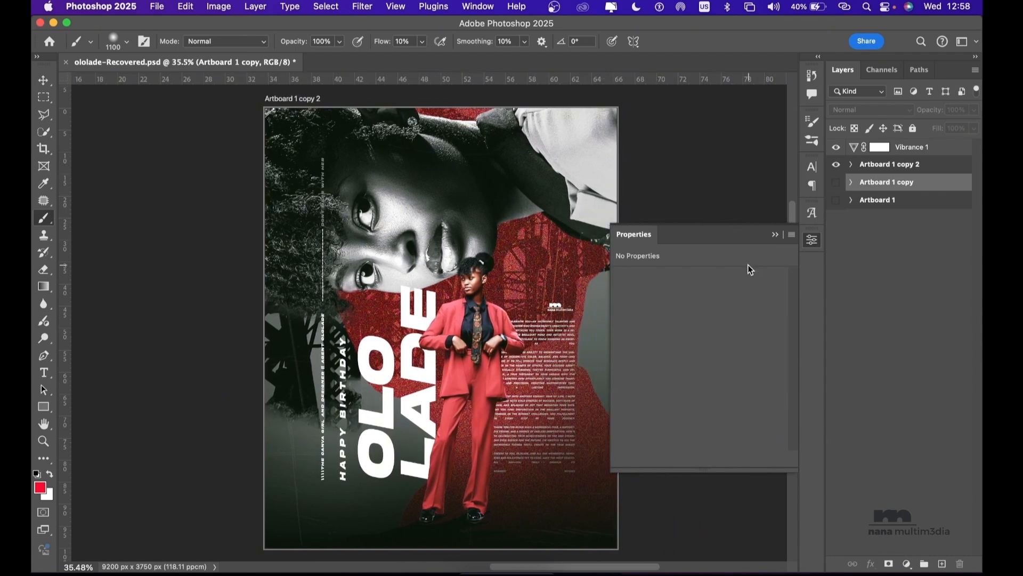
{"action": "left_click", "coordinate": [776, 235]}
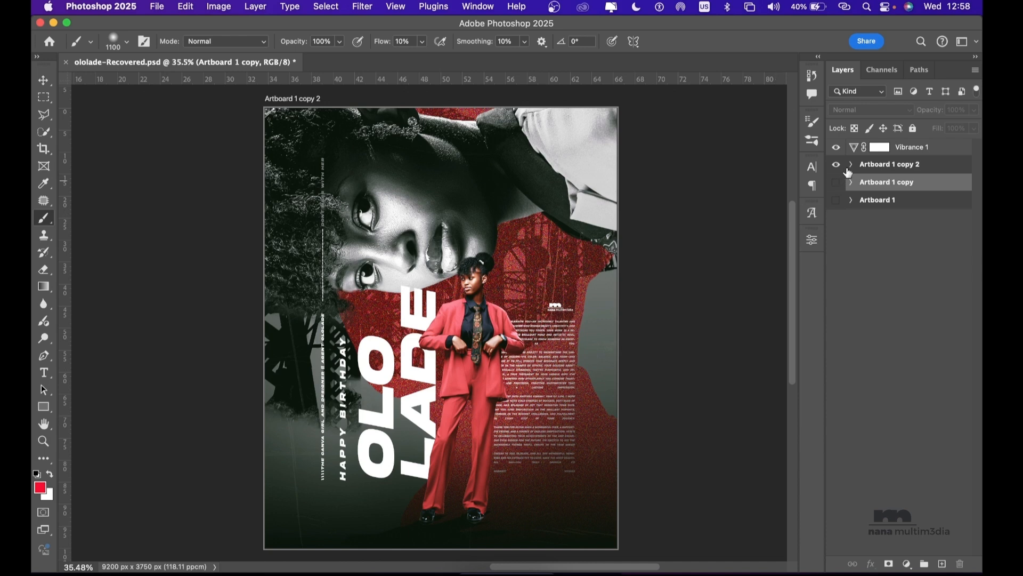
Step: Expand Artboard 1 copy 2 and hide all its layers together with the Vibrance 1 adjustment
{"action": "left_click", "coordinate": [851, 165]}
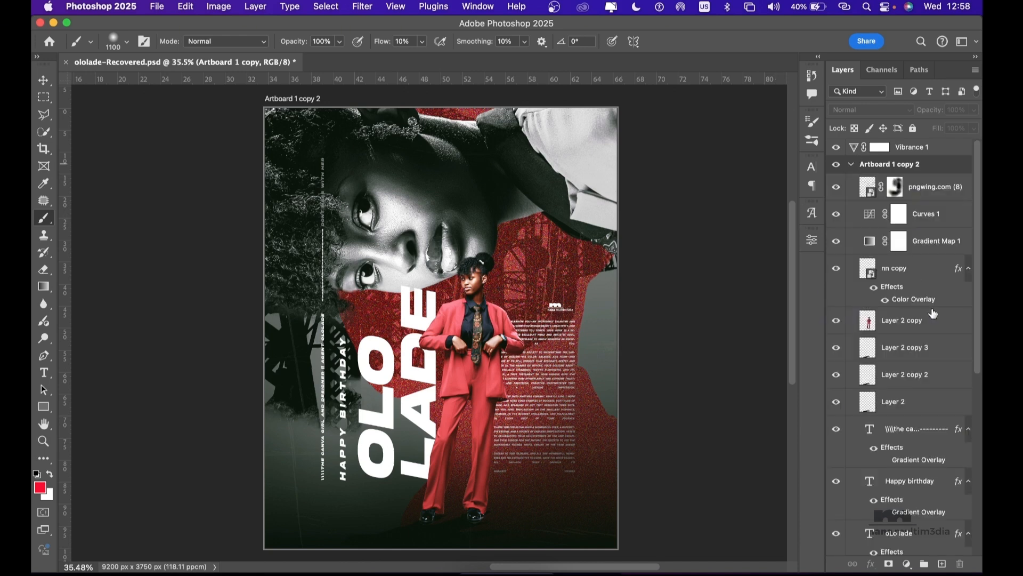
{"action": "scroll", "coordinate": [934, 314], "scroll_direction": "down", "scroll_amount": 10}
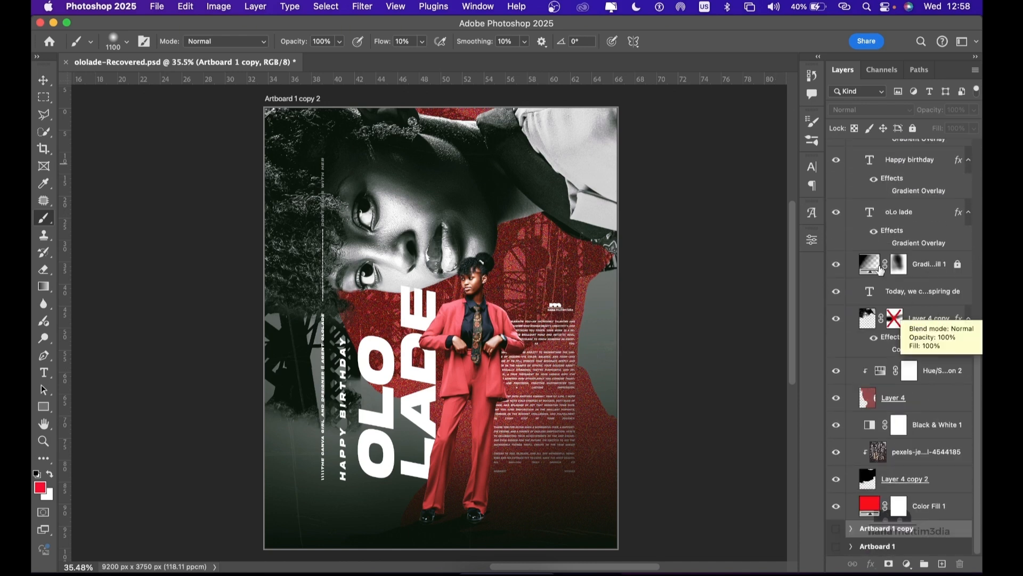
{"action": "left_click_drag", "start_coordinate": [839, 508], "coordinate": [838, 121]}
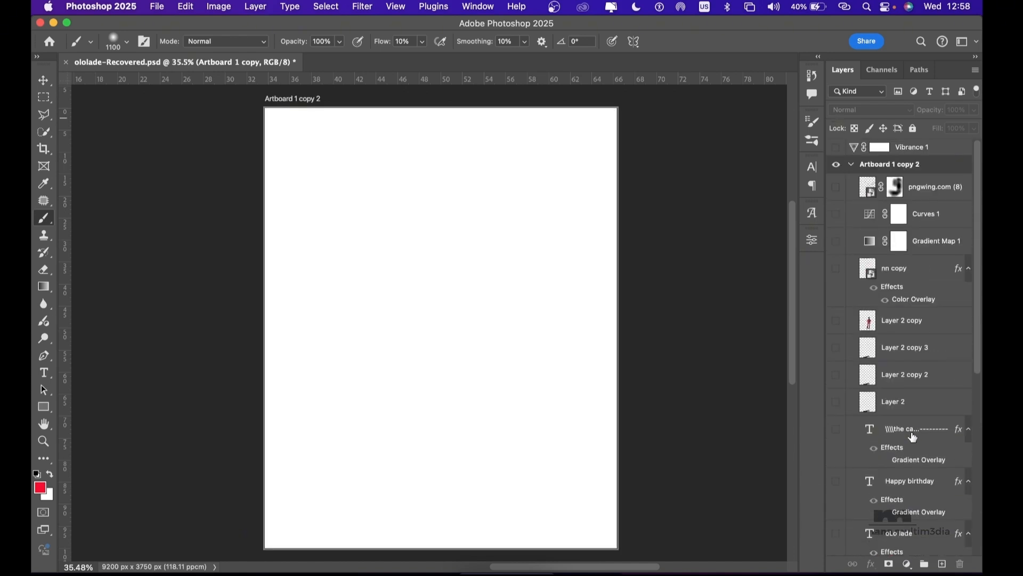
Step: Show the Color Fill 1 background, Layer 4 copy 2, the clipped pexels steel-structure photo and the Black & White 1 adjustment
{"action": "scroll", "coordinate": [909, 435], "scroll_direction": "down", "scroll_amount": 10}
{"action": "left_click", "coordinate": [835, 506]}
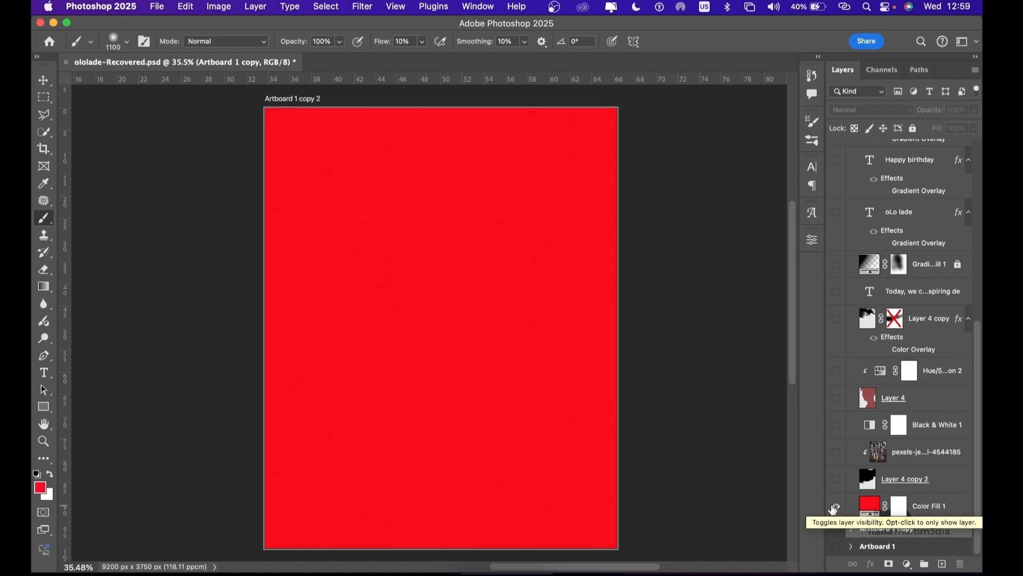
{"action": "left_click", "coordinate": [836, 480]}
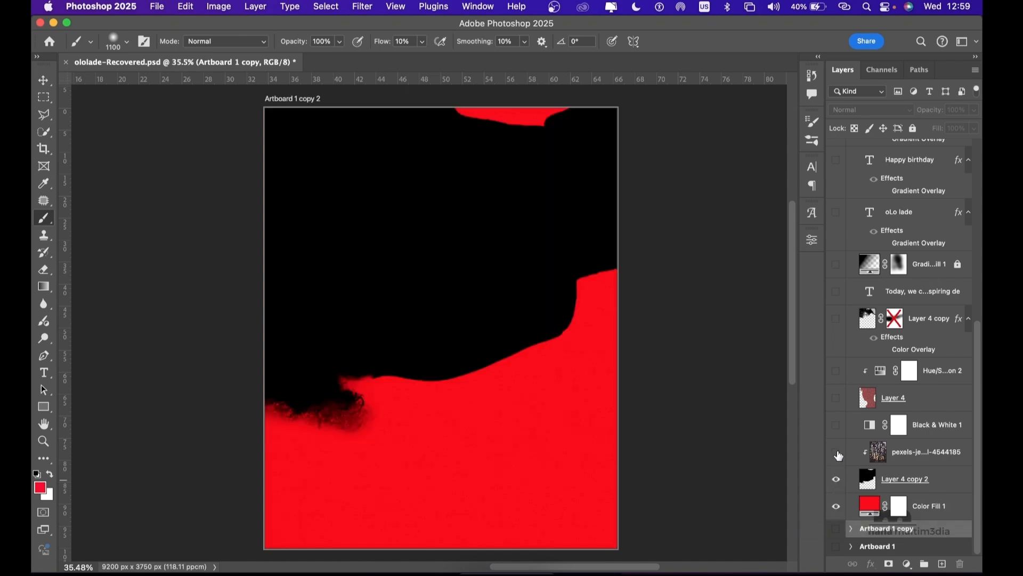
{"action": "left_click", "coordinate": [836, 452]}
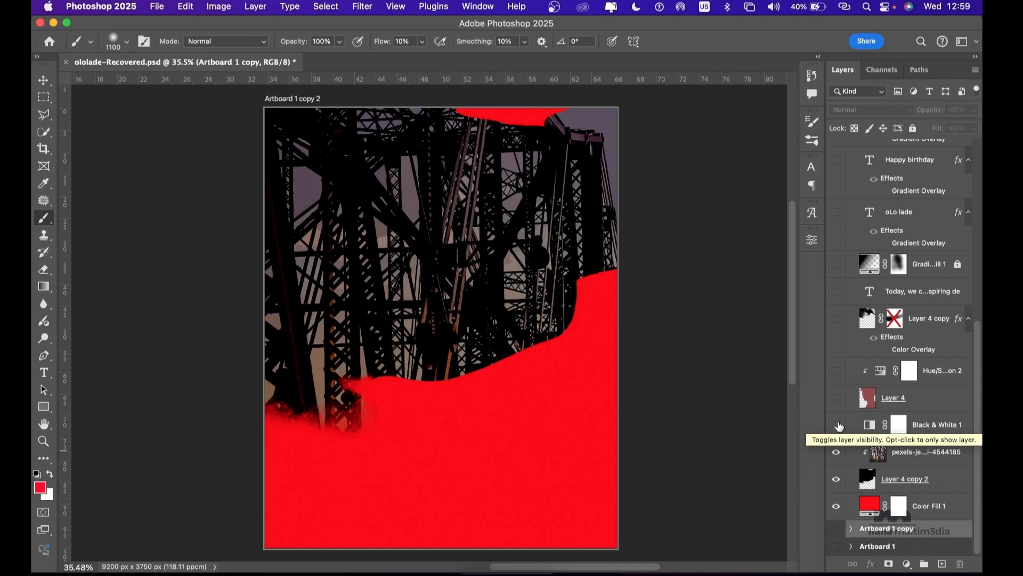
{"action": "left_click", "coordinate": [837, 425]}
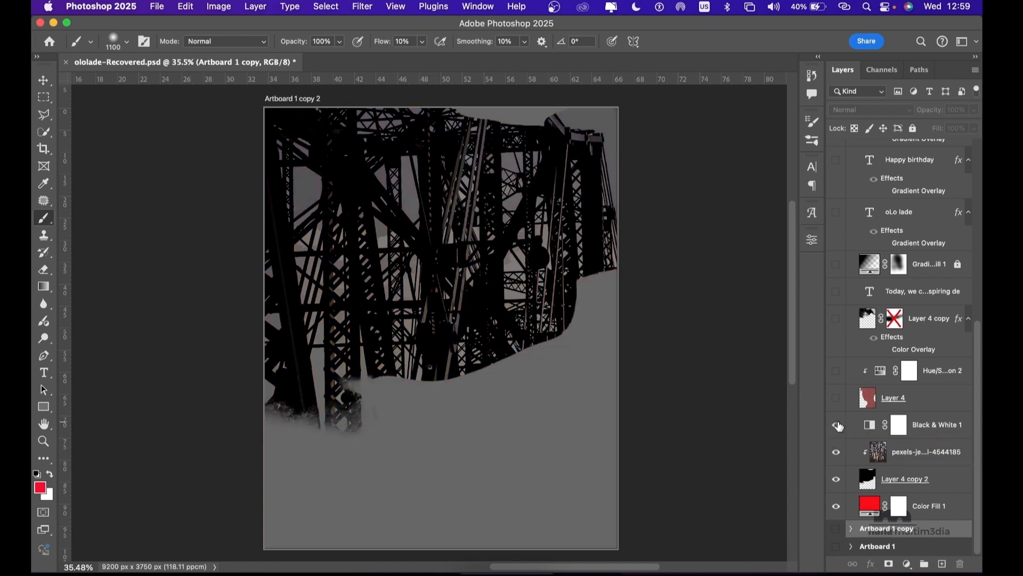
Step: Show the red Layer 4 silhouette with its clipped Hue/Saturation 2 adjustment and open the adjustment's settings
{"action": "left_click", "coordinate": [837, 398]}
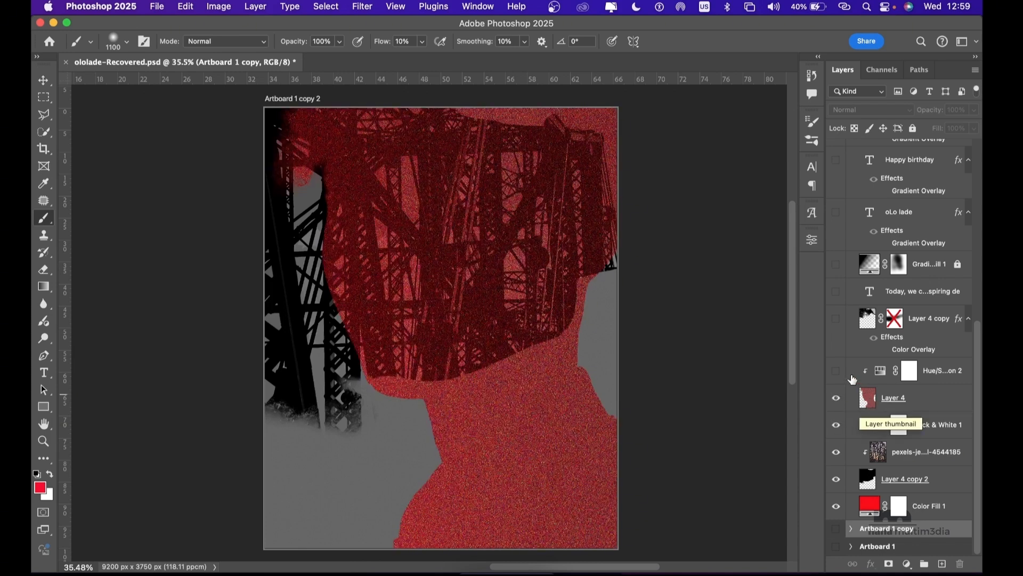
{"action": "left_click", "coordinate": [836, 373]}
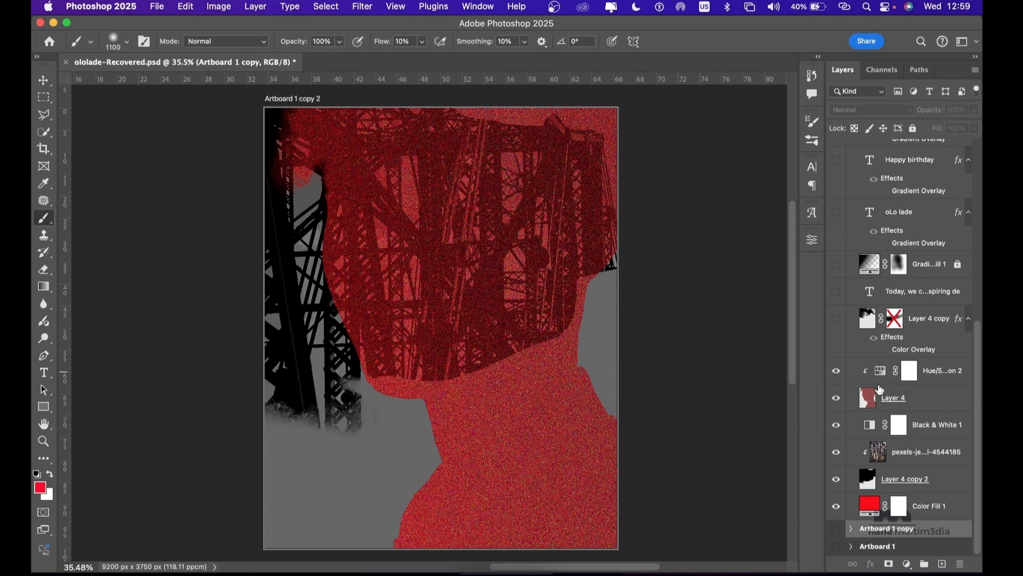
{"action": "double_click", "coordinate": [880, 374]}
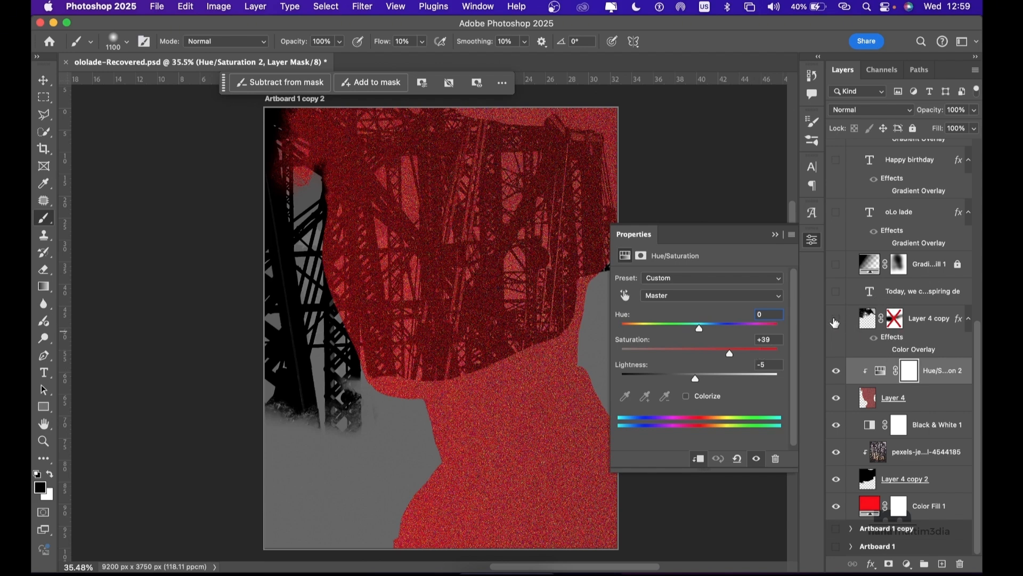
Step: Show the Layer 4 copy portrait, the birthday message paragraph, the Gradient Fill 1 layer and the large name title
{"action": "left_click", "coordinate": [835, 319]}
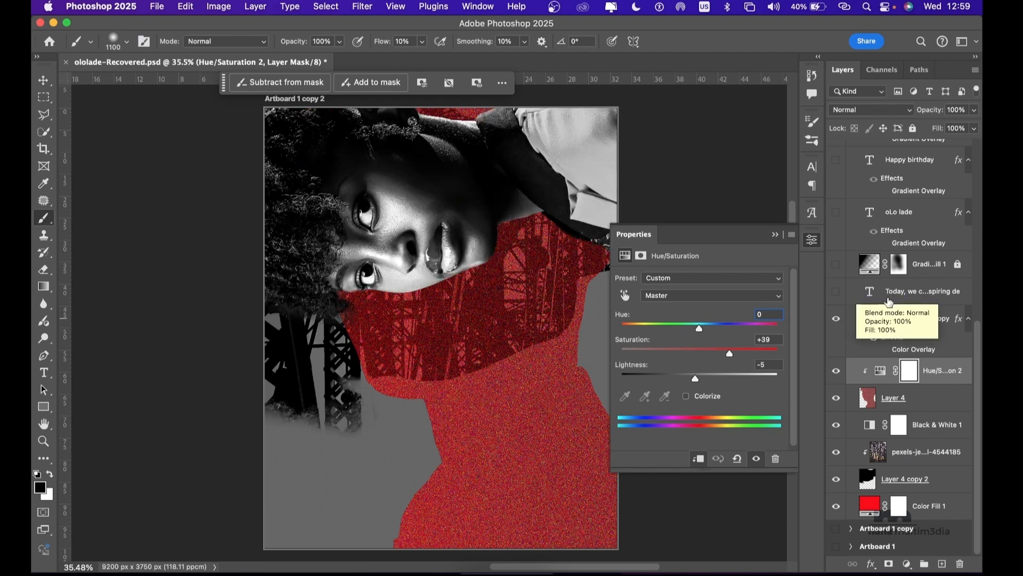
{"action": "left_click", "coordinate": [836, 292]}
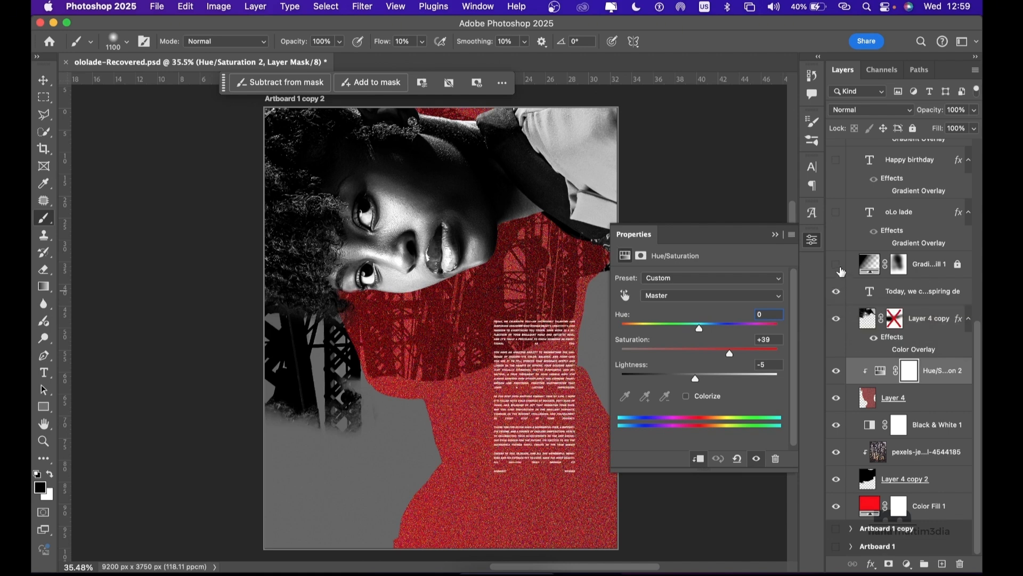
{"action": "left_click", "coordinate": [837, 266]}
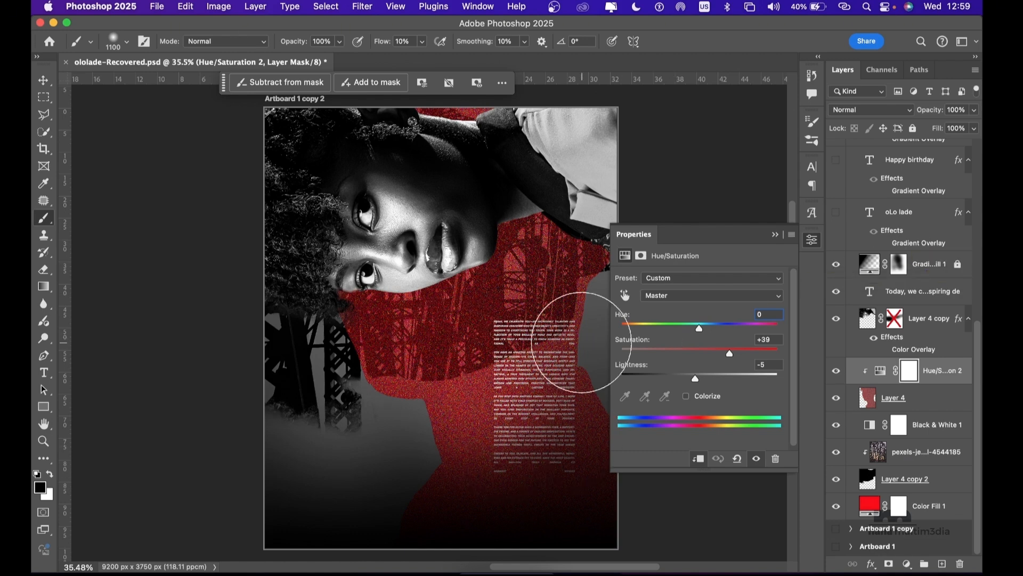
{"action": "left_click", "coordinate": [837, 213]}
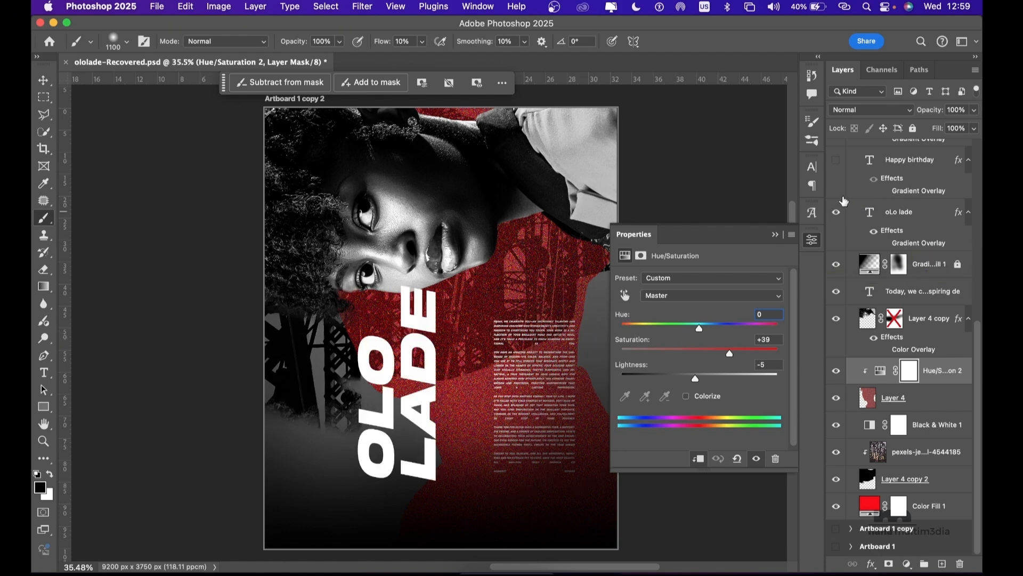
Step: Show the Happy birthday text and the thin vertical text line beside it
{"action": "scroll", "coordinate": [864, 202], "scroll_direction": "up", "scroll_amount": 5}
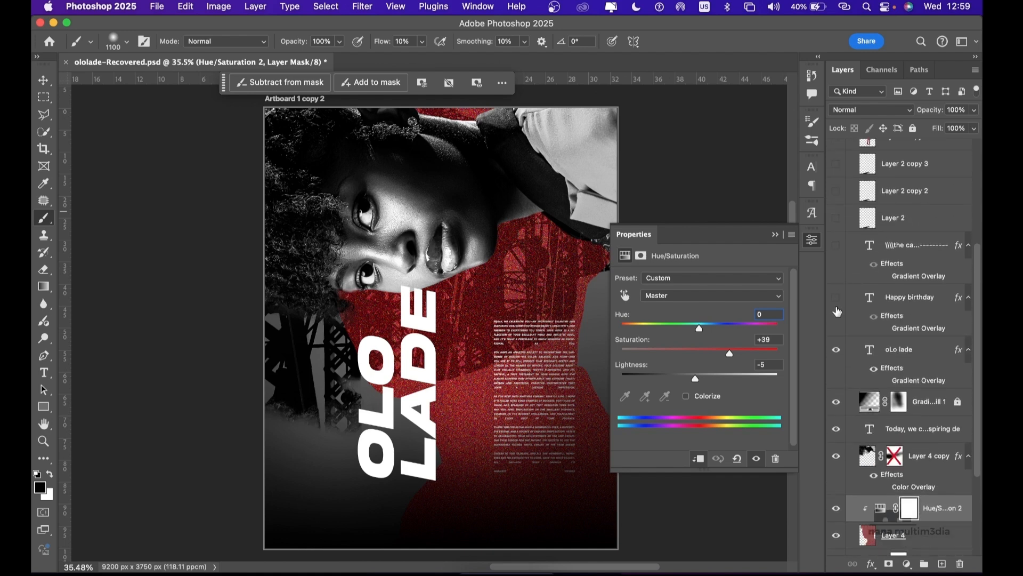
{"action": "left_click", "coordinate": [836, 298]}
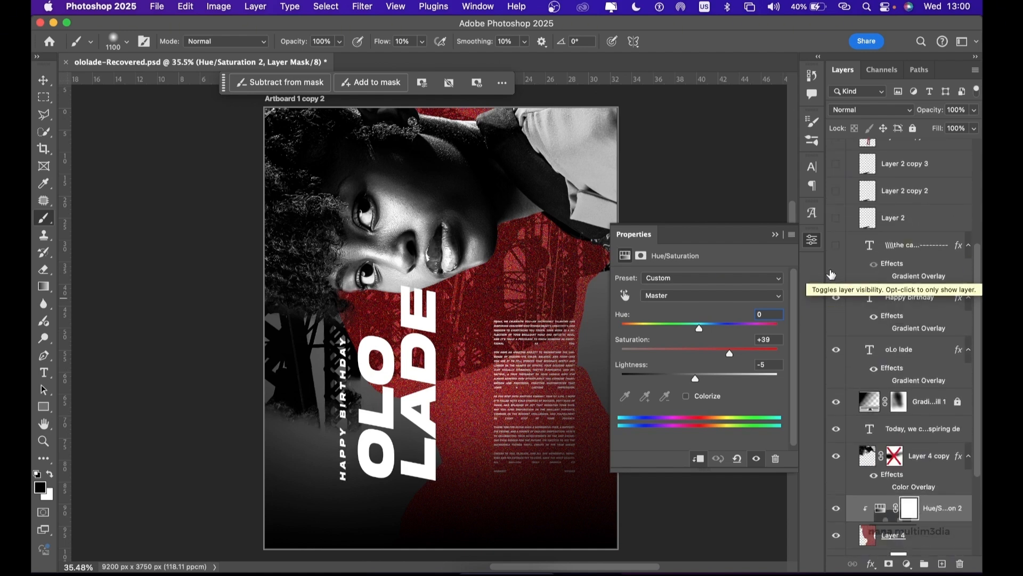
{"action": "left_click", "coordinate": [835, 246]}
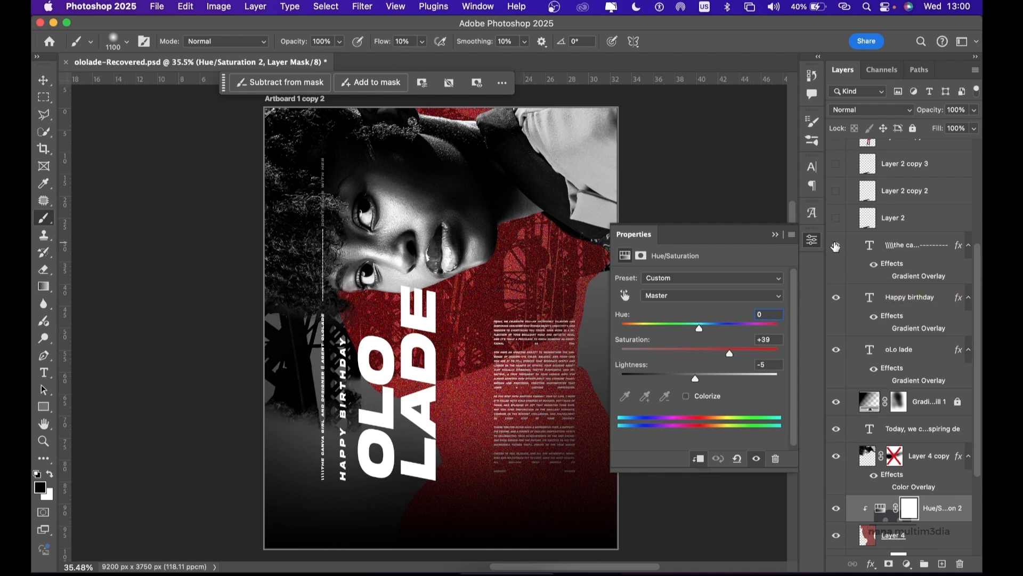
Step: Show Layer 2, Layer 2 copy 2, Layer 2 copy 3 and the full-body Layer 2 copy figure
{"action": "left_click", "coordinate": [836, 218]}
{"action": "left_click", "coordinate": [835, 191]}
{"action": "left_click", "coordinate": [836, 163]}
{"action": "scroll", "coordinate": [888, 185], "scroll_direction": "up", "scroll_amount": 3}
{"action": "left_click", "coordinate": [836, 203]}
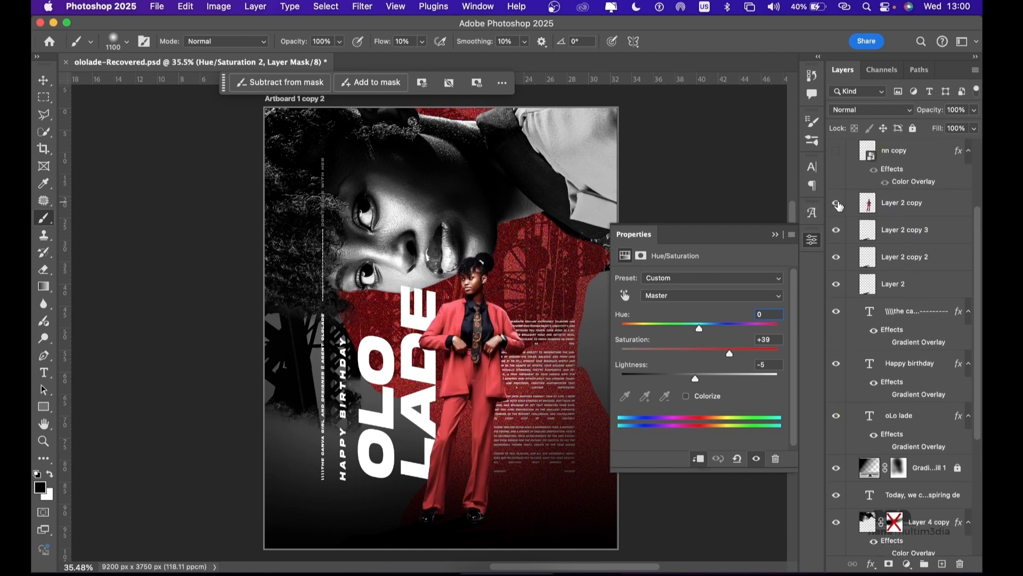
Step: Show the nn copy logo and the Gradient Map 1 adjustment in Artboard 1 copy 2
{"action": "scroll", "coordinate": [911, 218], "scroll_direction": "up", "scroll_amount": 3}
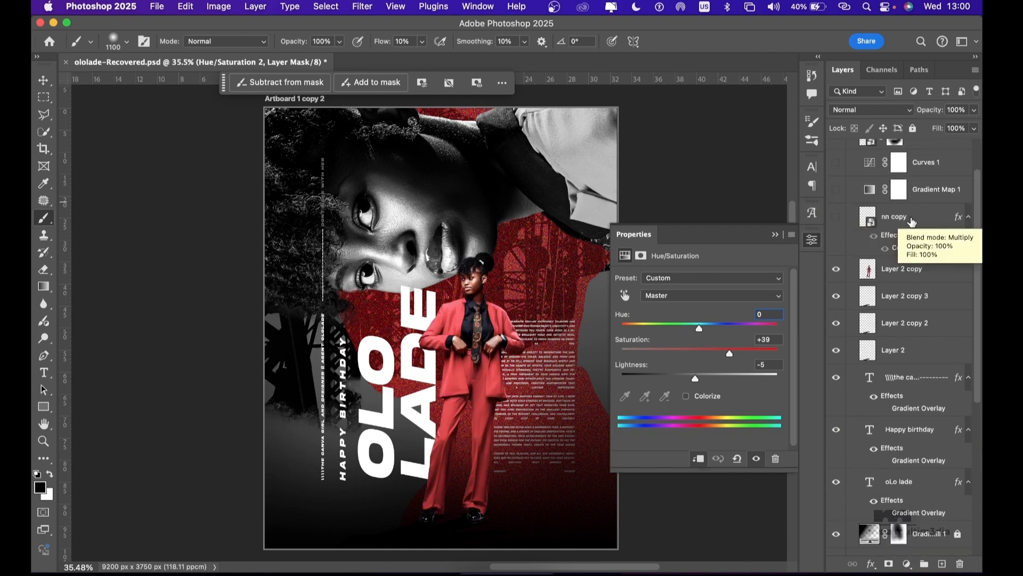
{"action": "left_click", "coordinate": [835, 268]}
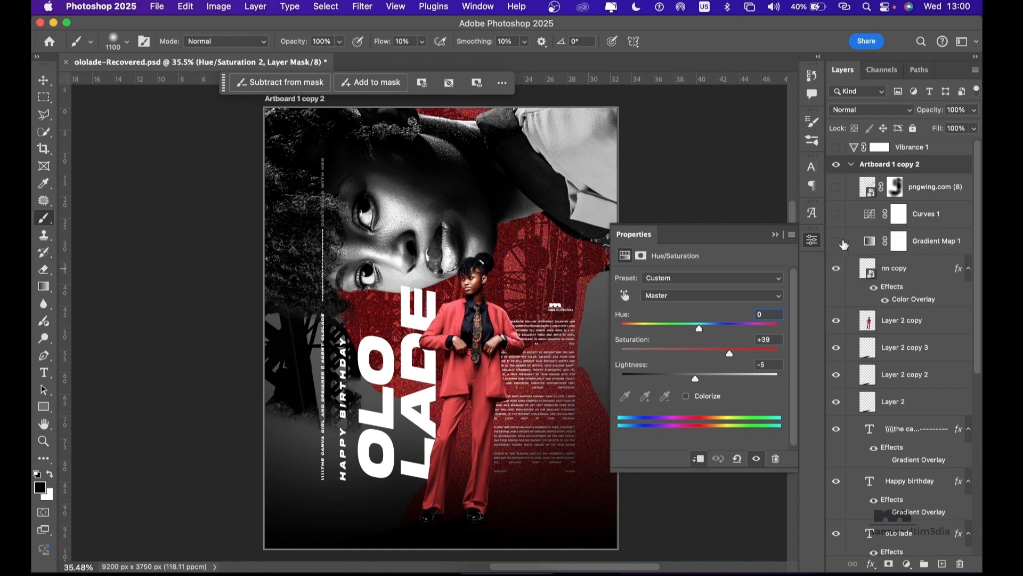
{"action": "left_click", "coordinate": [836, 243]}
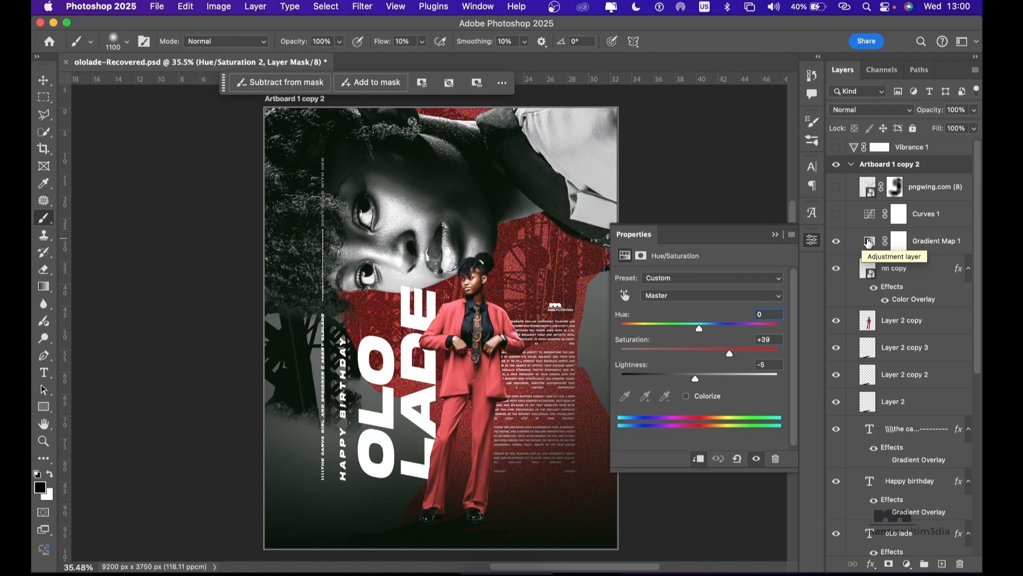
Step: Examine the green-to-purple gradient of the Gradient Map 1 adjustment in the Gradient Editor
{"action": "left_click", "coordinate": [869, 241]}
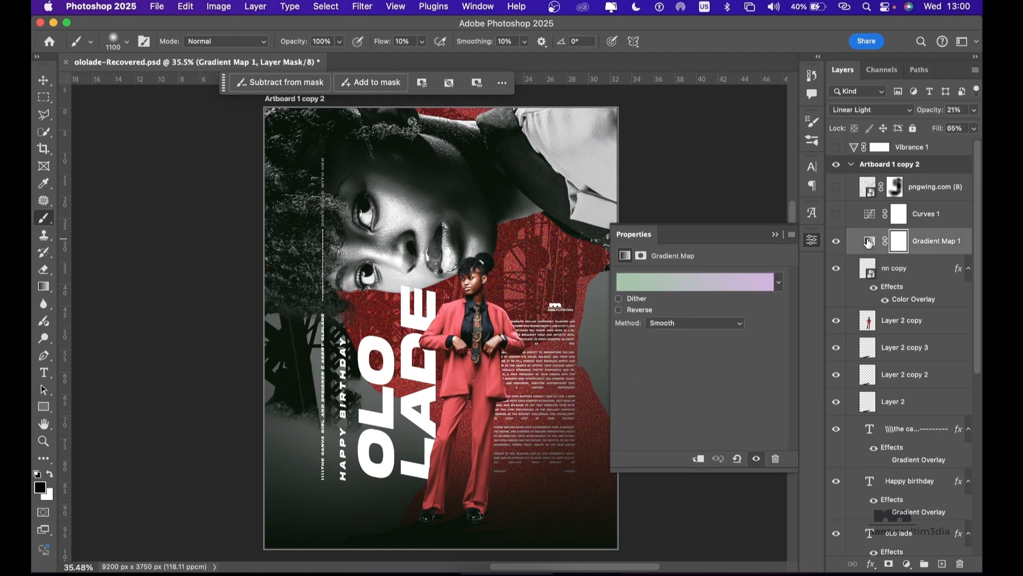
{"action": "left_click", "coordinate": [739, 291]}
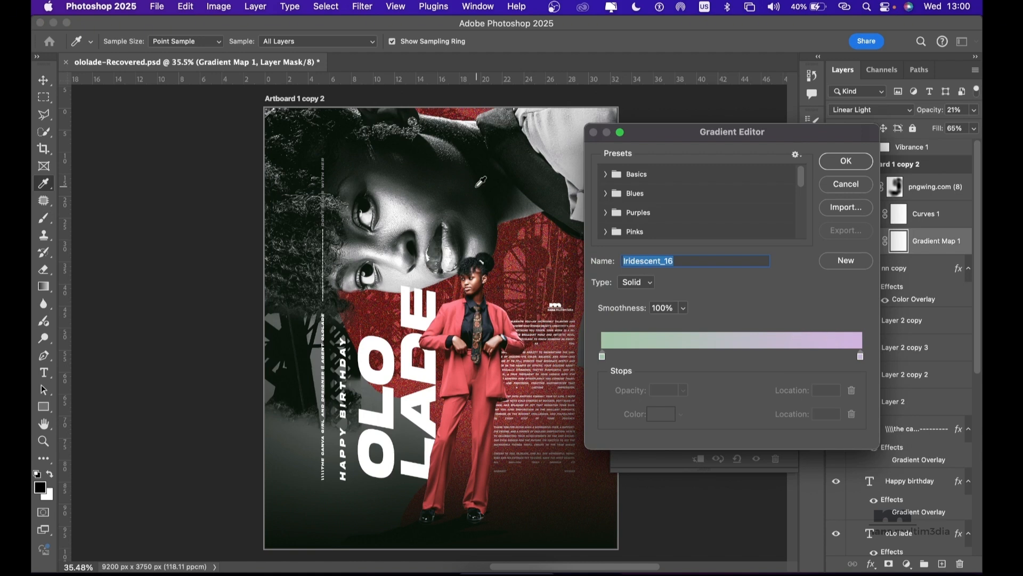
{"action": "left_click", "coordinate": [866, 165]}
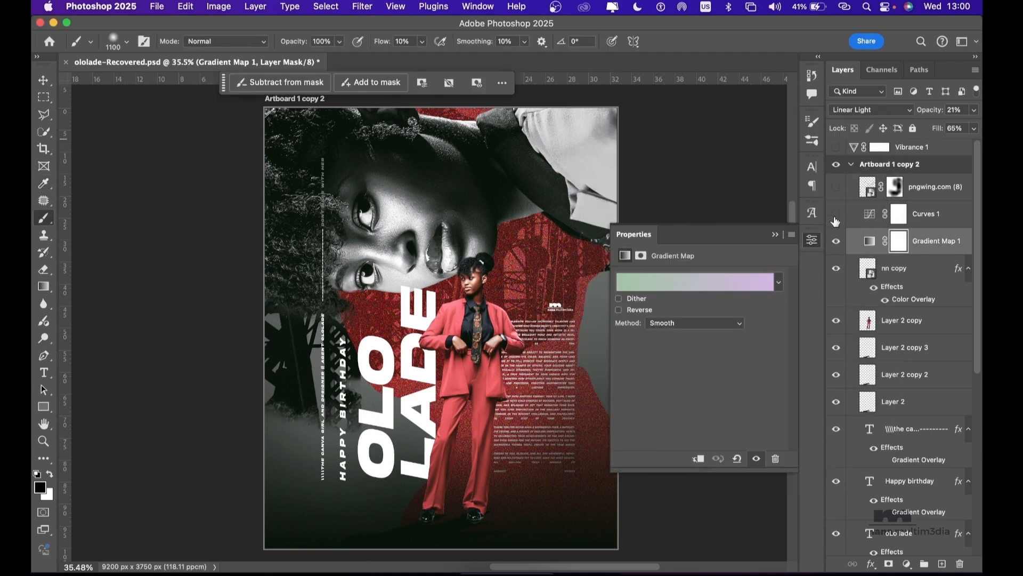
Step: Show the Curves 1 adjustment and the pngwing.com (8) texture layer, and collapse the adjustment settings
{"action": "left_click", "coordinate": [835, 215]}
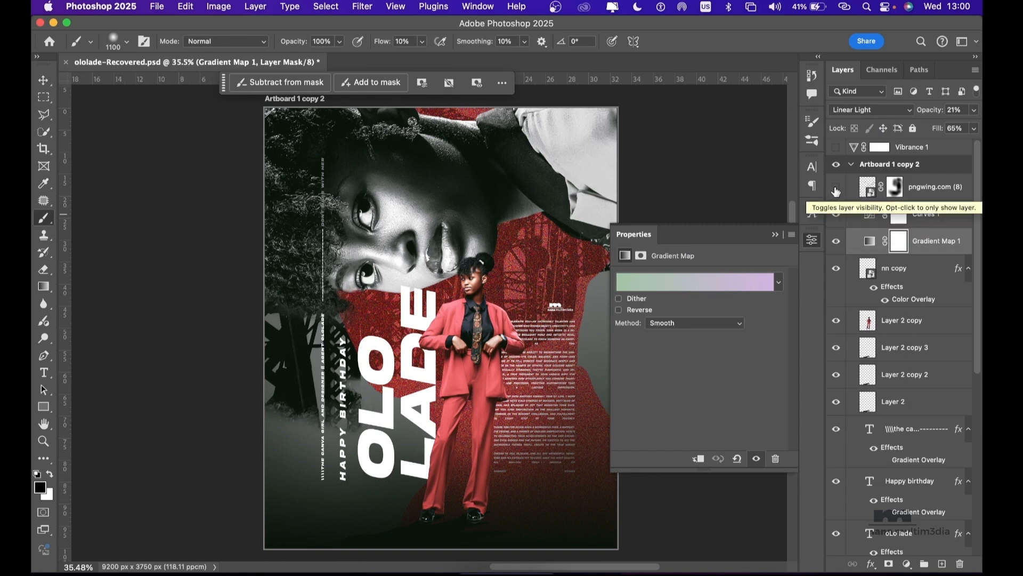
{"action": "left_click", "coordinate": [836, 189]}
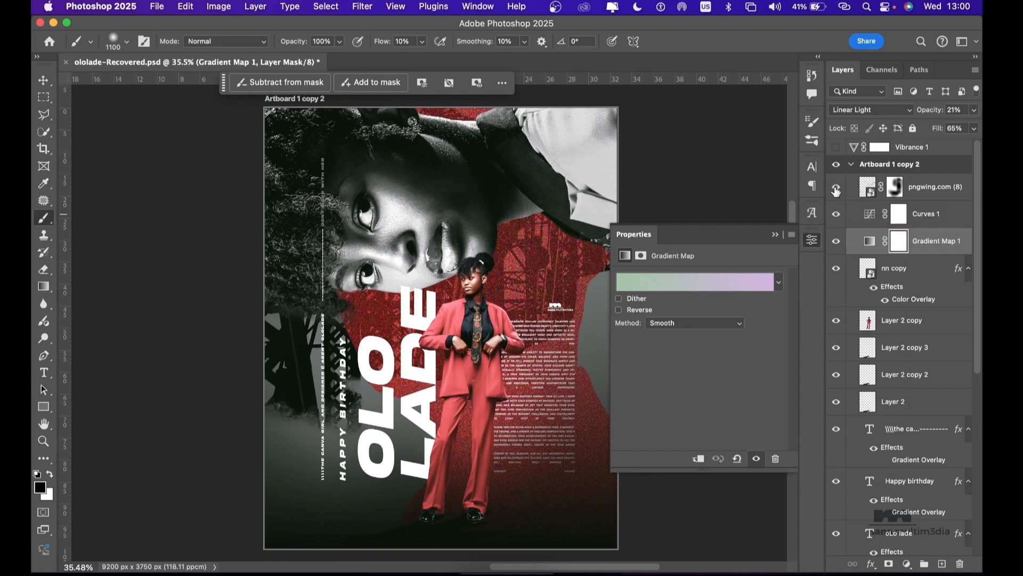
{"action": "left_click", "coordinate": [774, 237]}
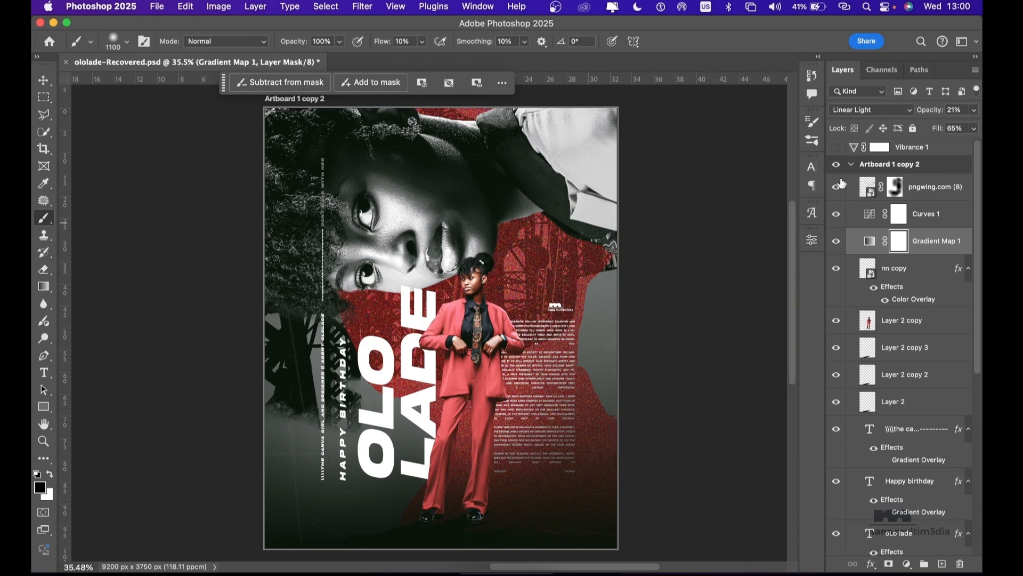
Step: Show the Vibrance 1 adjustment, Artboard 1 copy and Artboard 1, collapsing the layer list of Artboard 1 copy 2
{"action": "left_click", "coordinate": [837, 149]}
{"action": "left_click", "coordinate": [850, 167]}
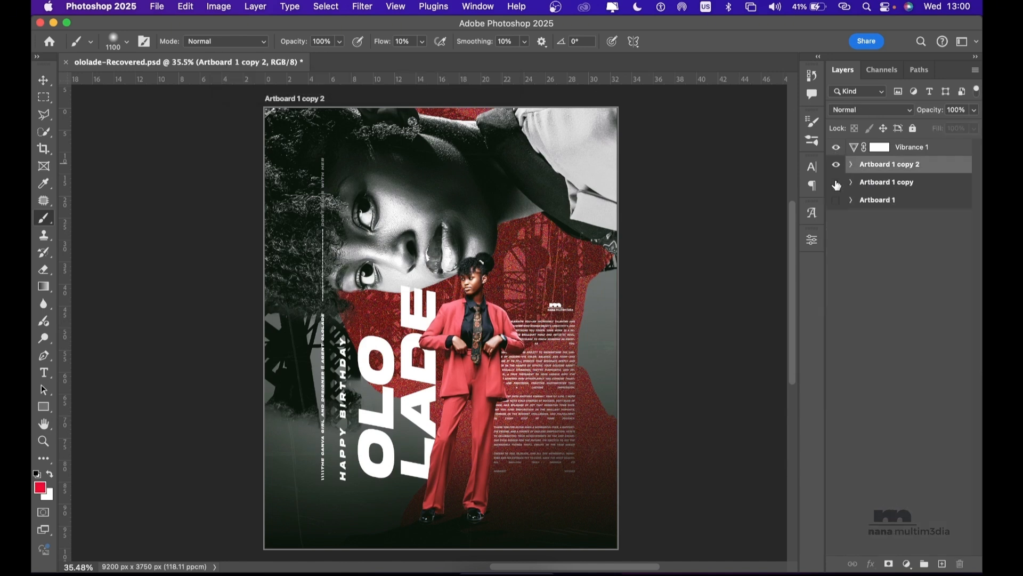
{"action": "left_click_drag", "start_coordinate": [837, 184], "coordinate": [837, 200]}
{"action": "scroll", "coordinate": [445, 360], "scroll_direction": "left", "scroll_amount": 5}
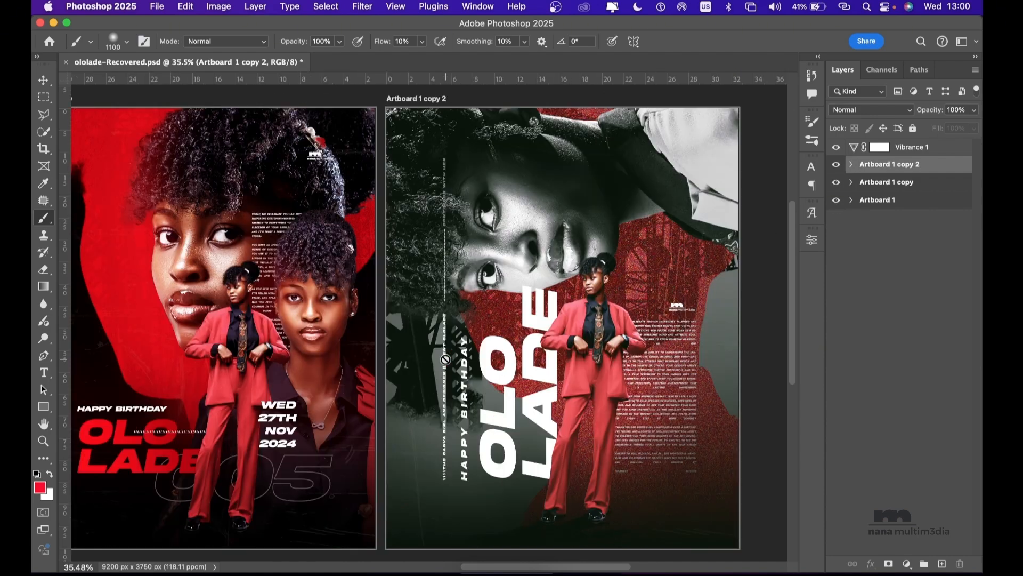
{"action": "scroll", "coordinate": [445, 360], "scroll_direction": "left", "scroll_amount": 5}
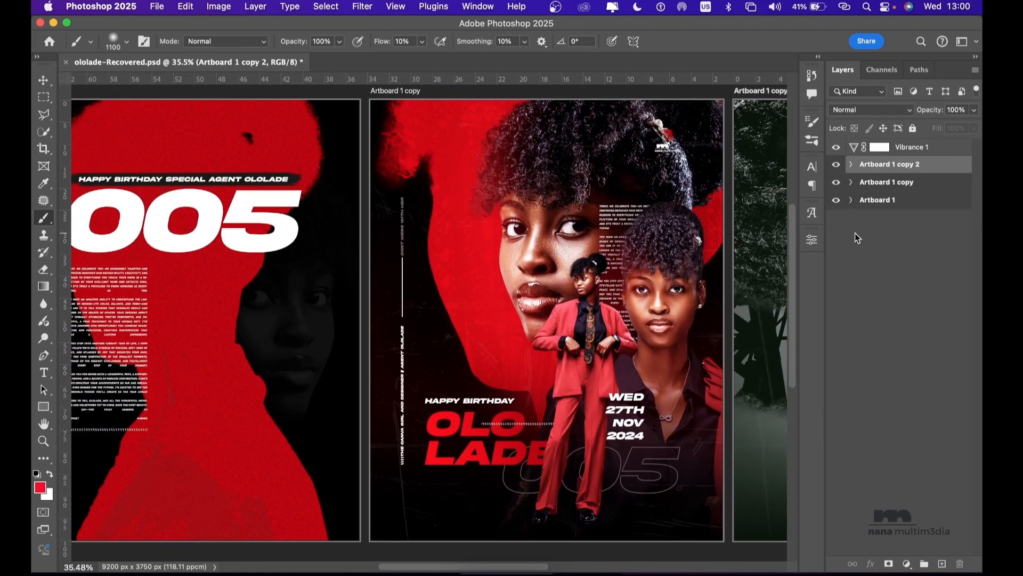
Step: Expand Artboard 1 and show all its hidden layers from pngwing.com (8) down to Layer 2 copy
{"action": "left_click", "coordinate": [851, 200]}
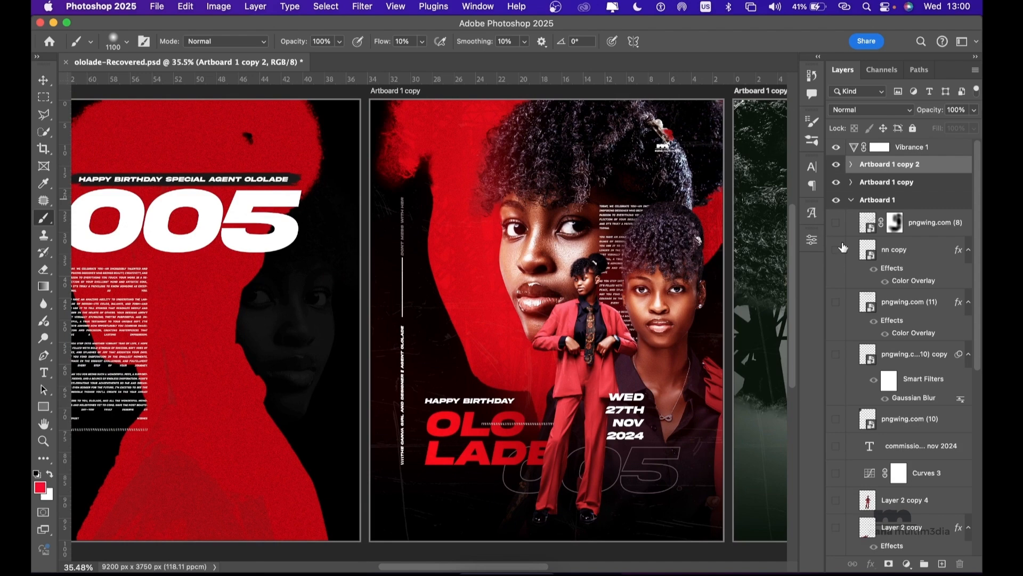
{"action": "left_click_drag", "start_coordinate": [836, 224], "coordinate": [833, 525]}
{"action": "scroll", "coordinate": [947, 436], "scroll_direction": "down", "scroll_amount": 5}
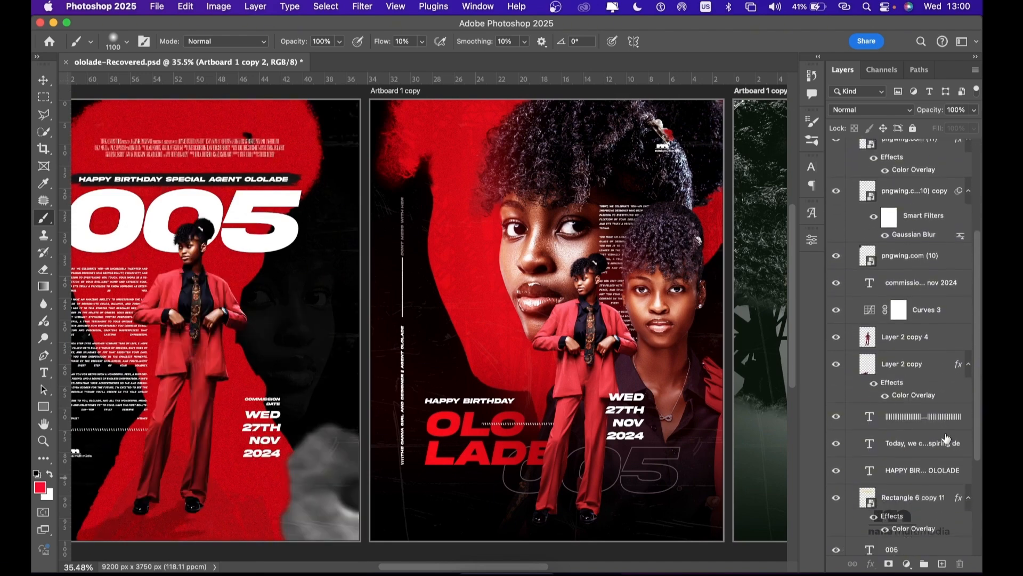
{"action": "scroll", "coordinate": [948, 437], "scroll_direction": "down", "scroll_amount": 5}
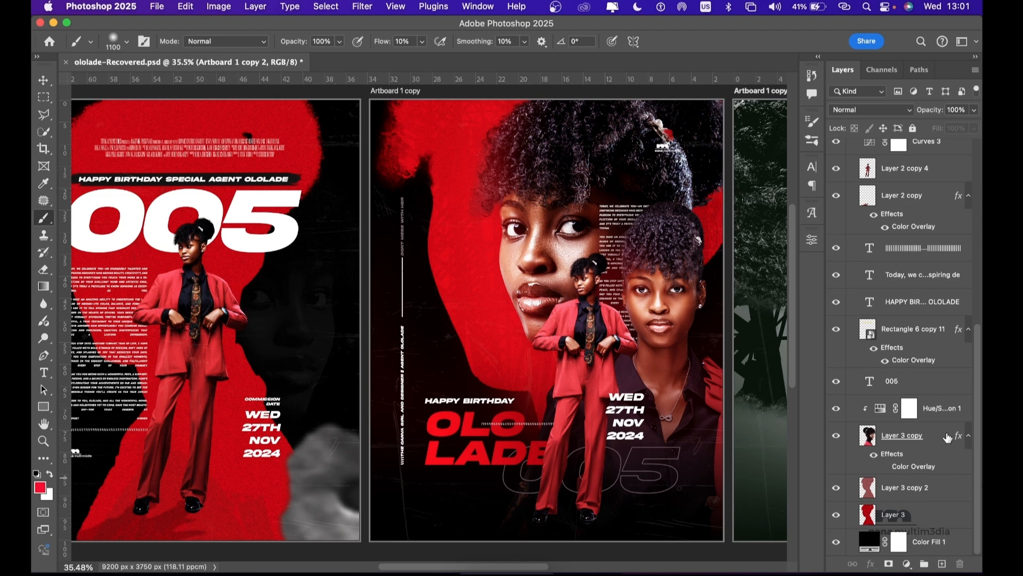
{"action": "mouse_move", "coordinate": [520, 570]}
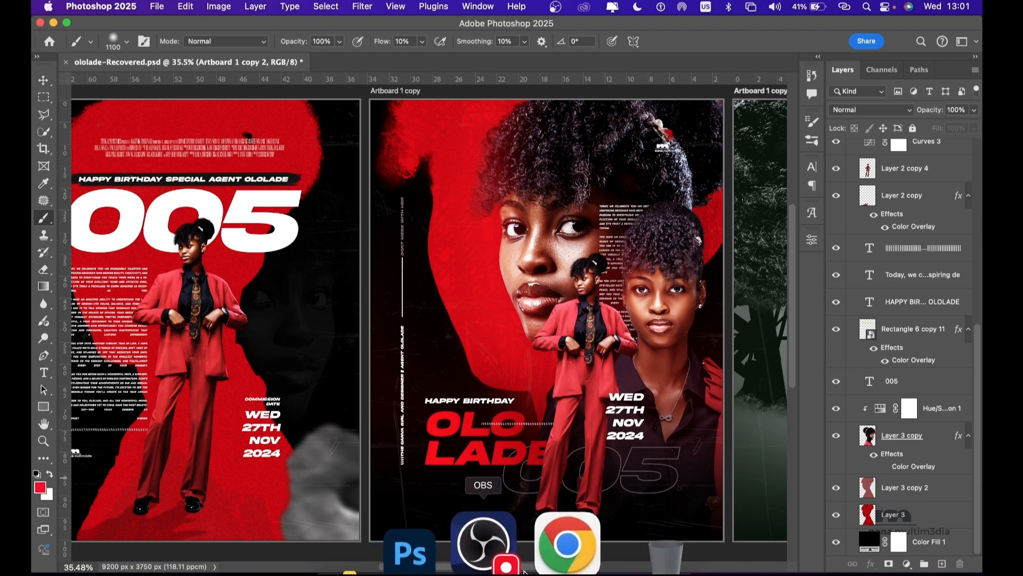